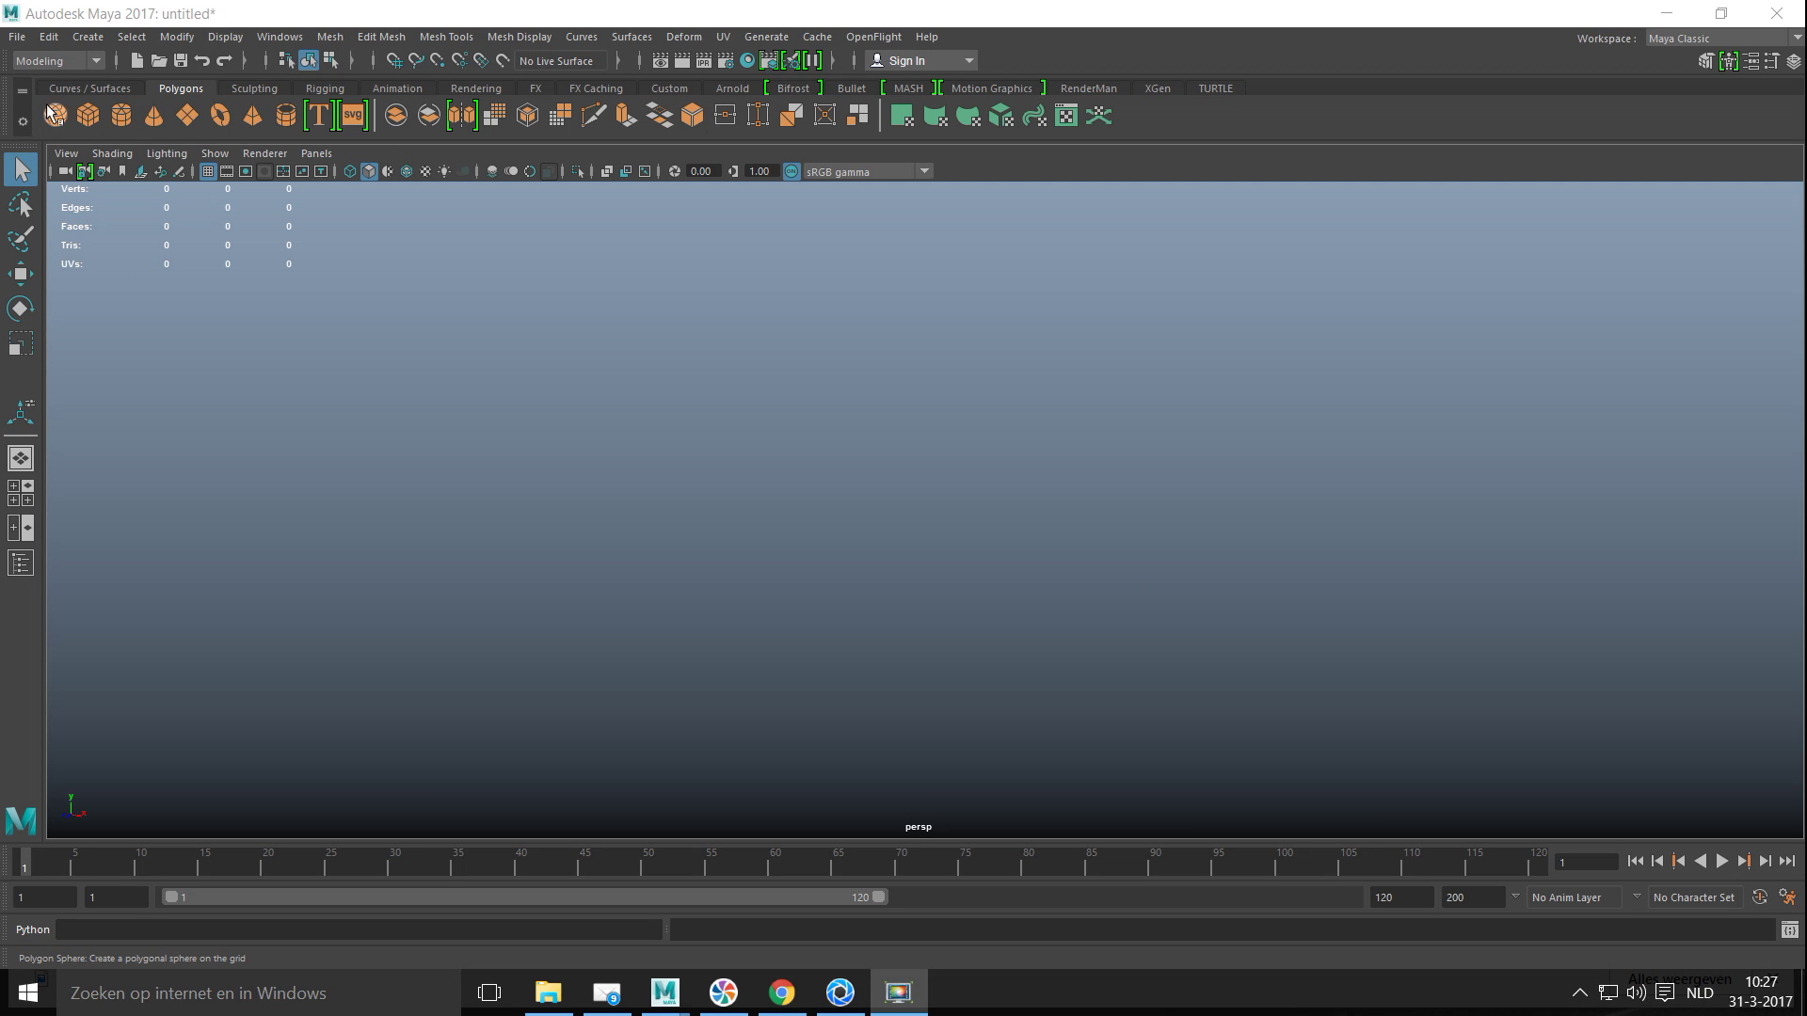
# Step: Create a polygon cube from the Polygons shelf and turn on the ground grid
pyautogui.click(88, 115)
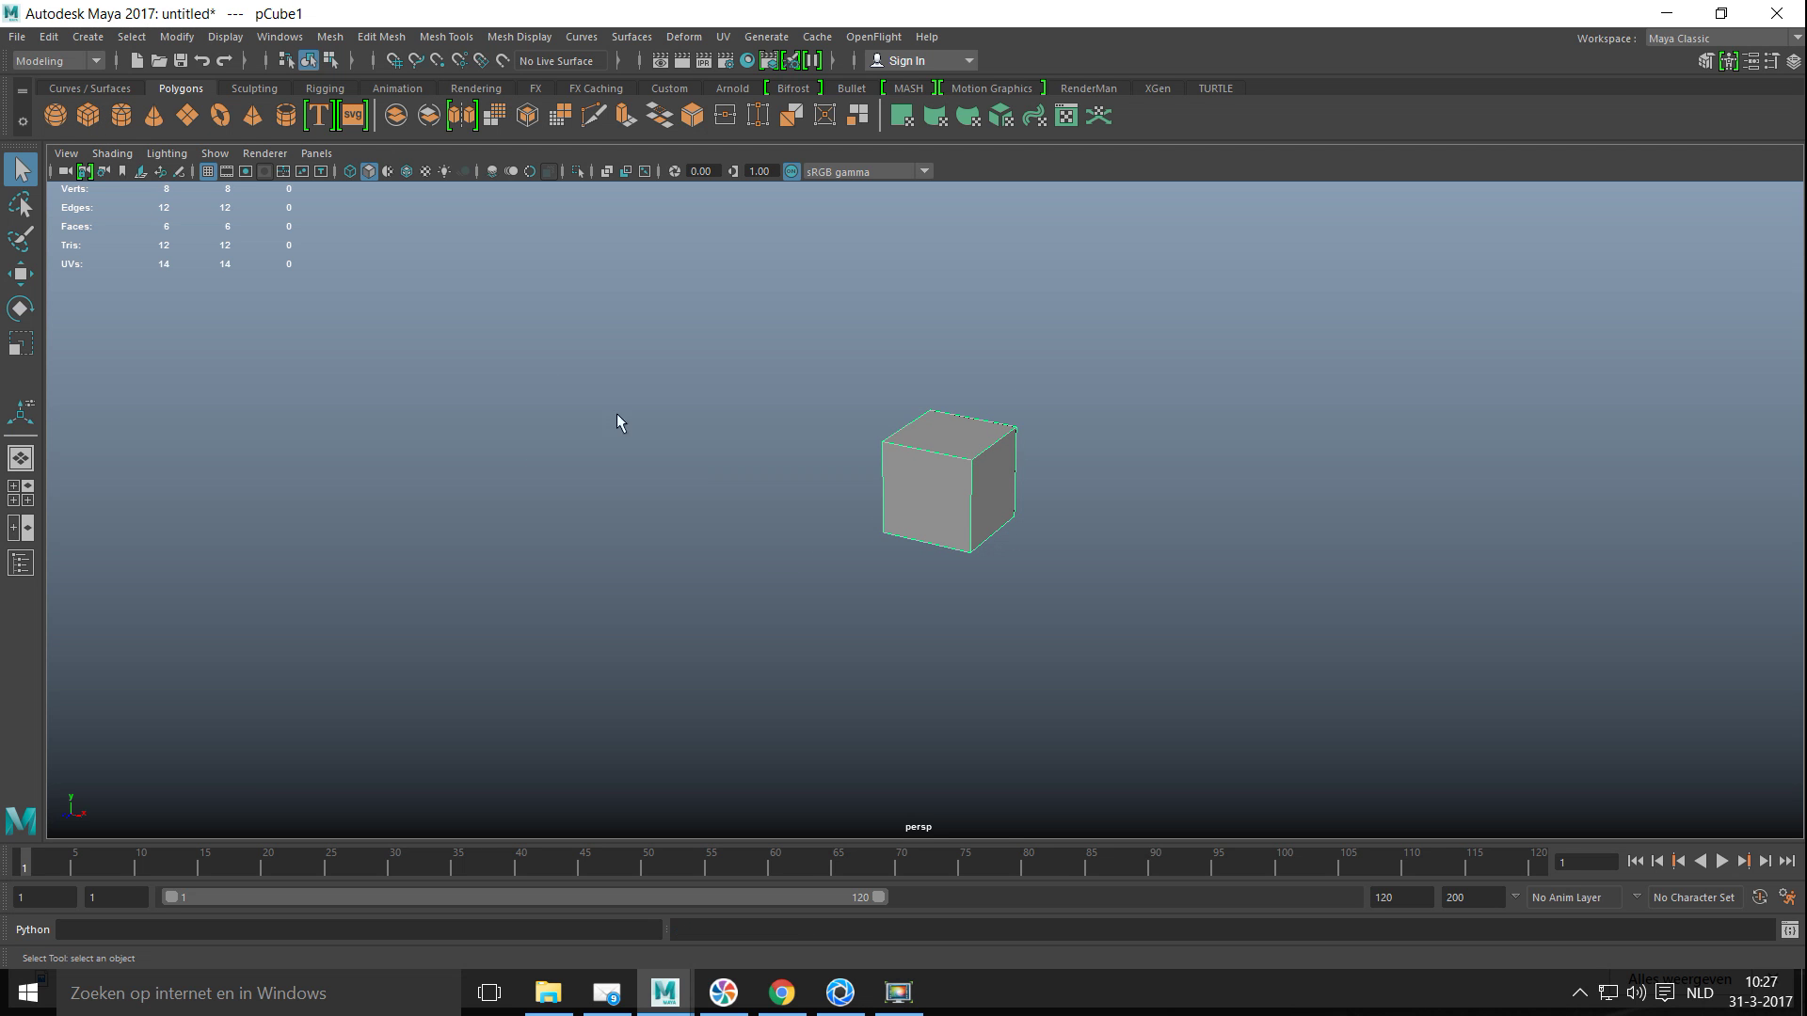
pyautogui.click(228, 39)
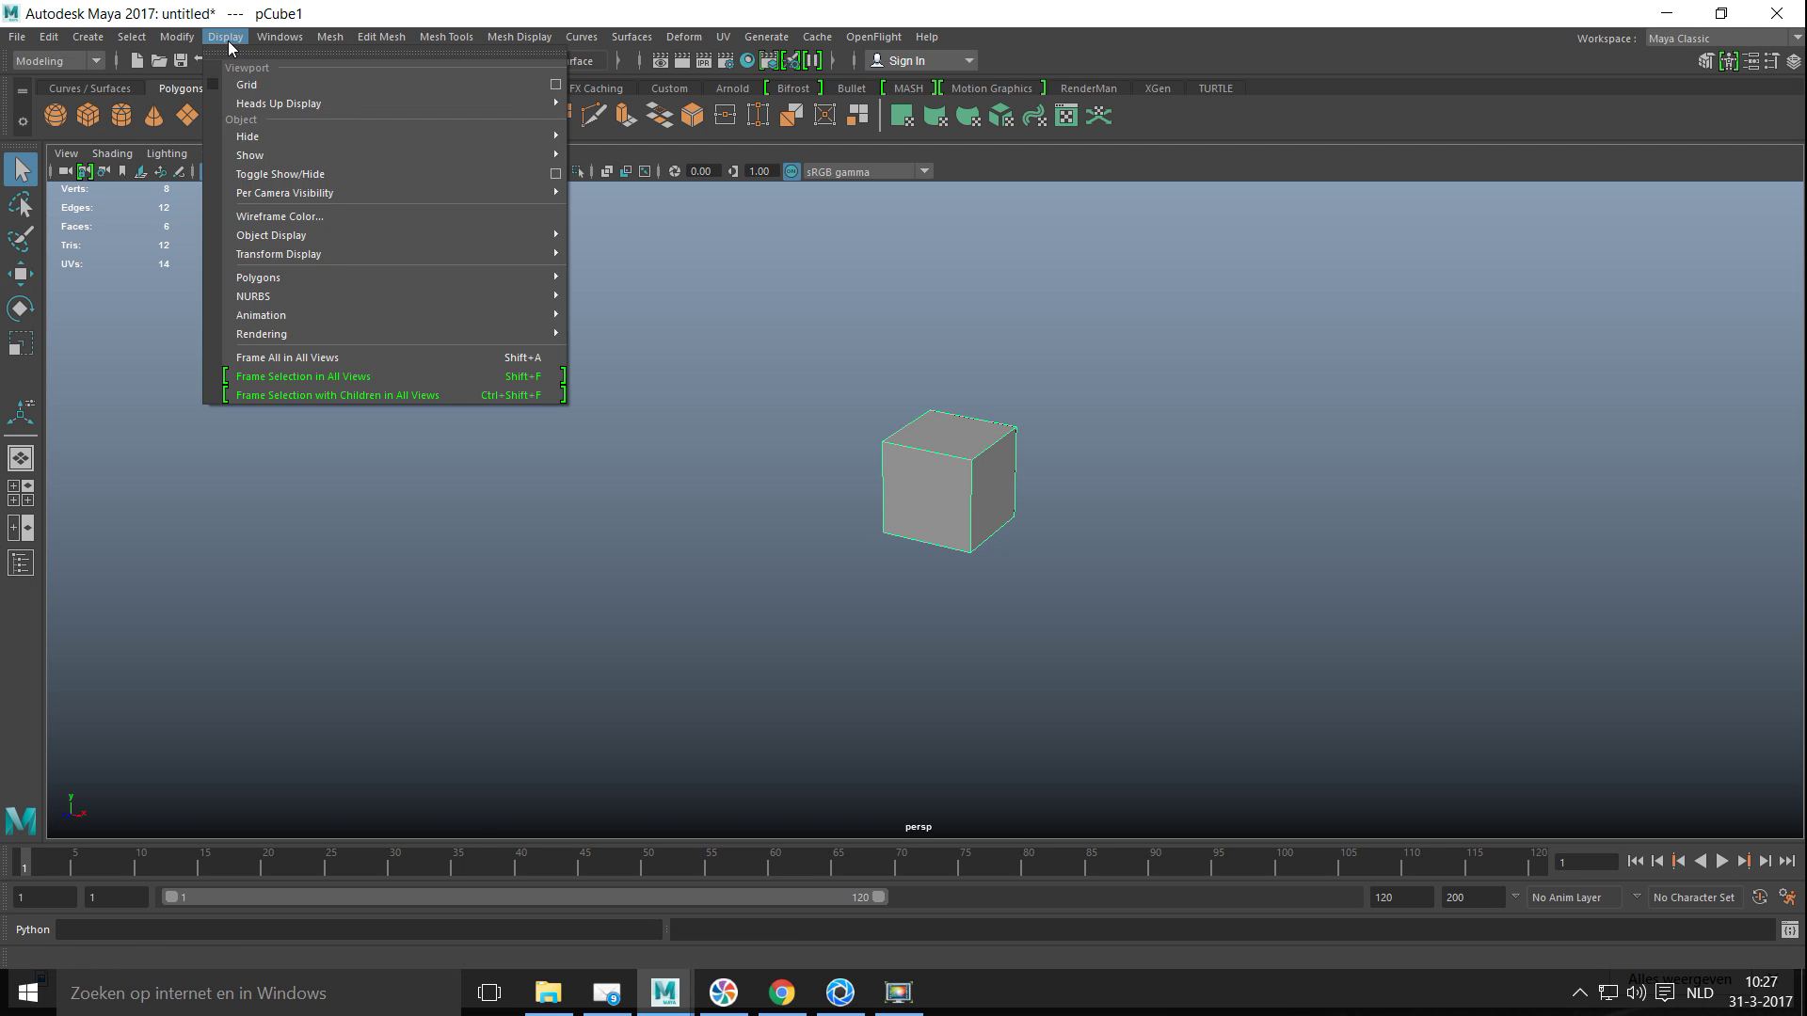
pyautogui.click(273, 84)
pyautogui.keyDown('alt'); pyautogui.moveTo(868, 412); pyautogui.dragTo(932, 563); pyautogui.keyUp('alt')
pyautogui.scroll(4, 927, 565)
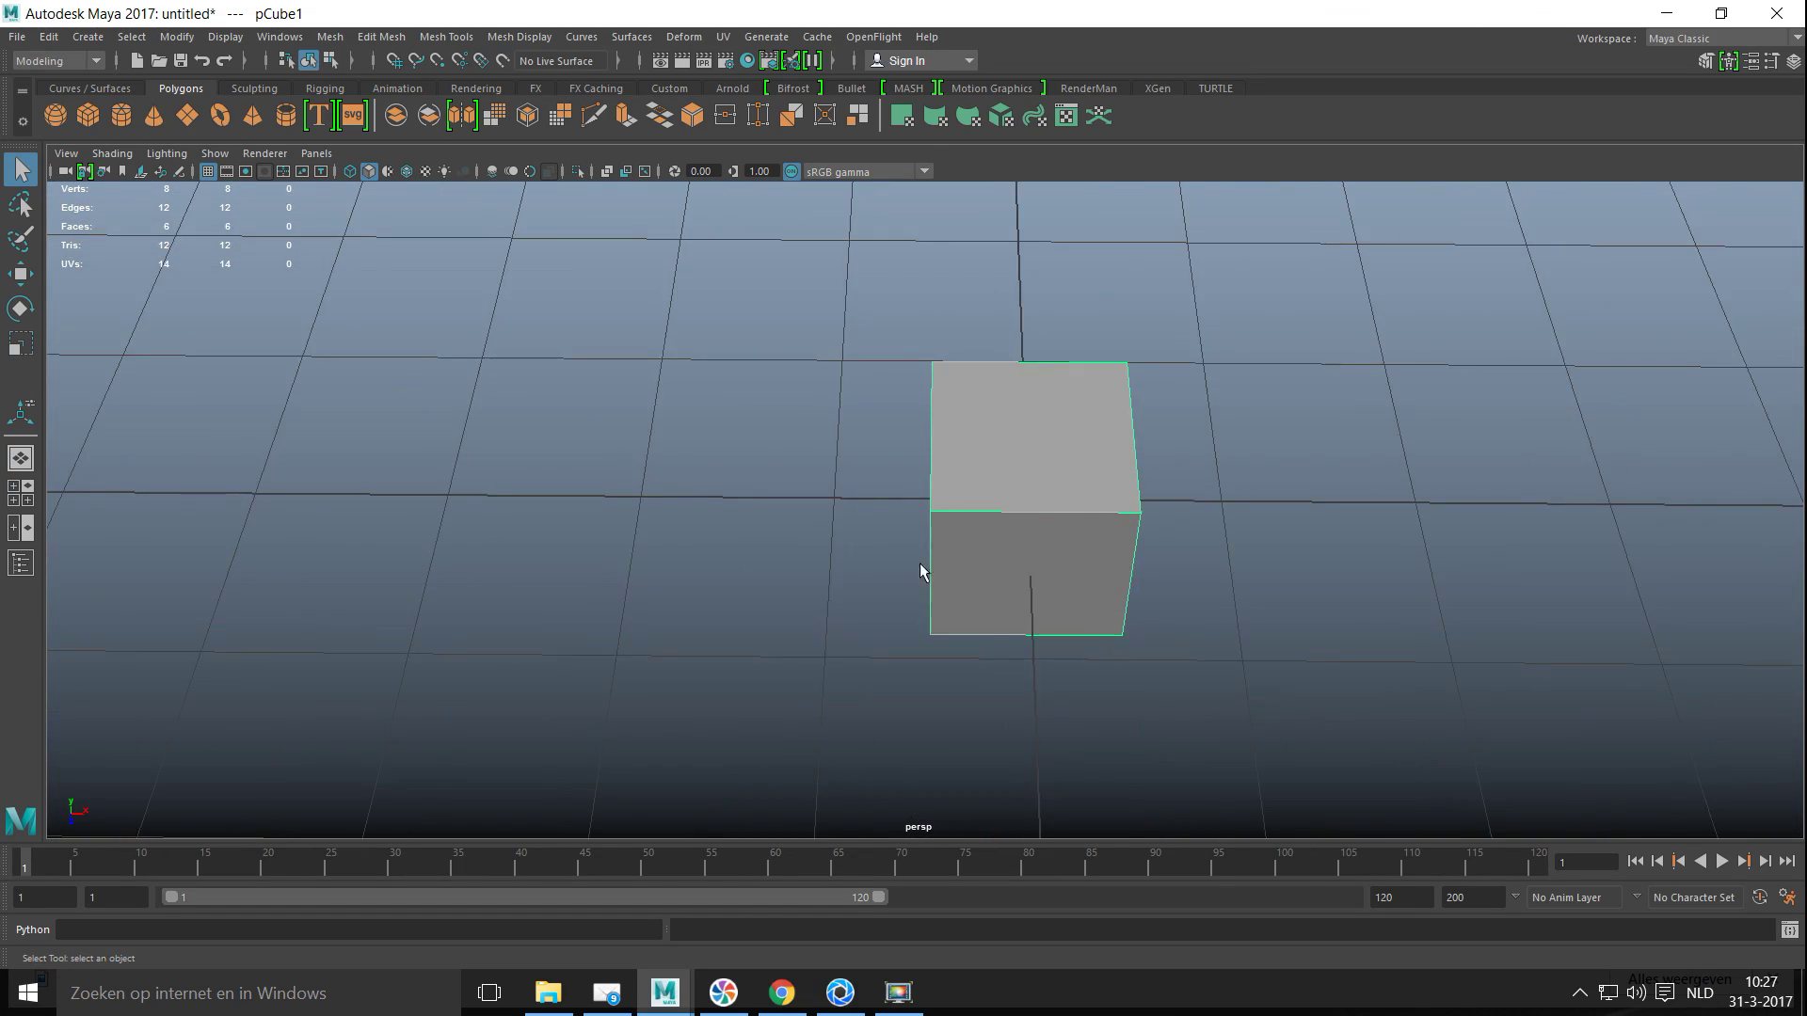
pyautogui.keyDown('alt'); pyautogui.moveTo(923, 569); pyautogui.dragTo(754, 568, button='middle'); pyautogui.keyUp('alt')
# Step: Try Face and Edge selection on the cube, then return to Object Mode
pyautogui.rightClick(903, 435)
pyautogui.click(904, 486)
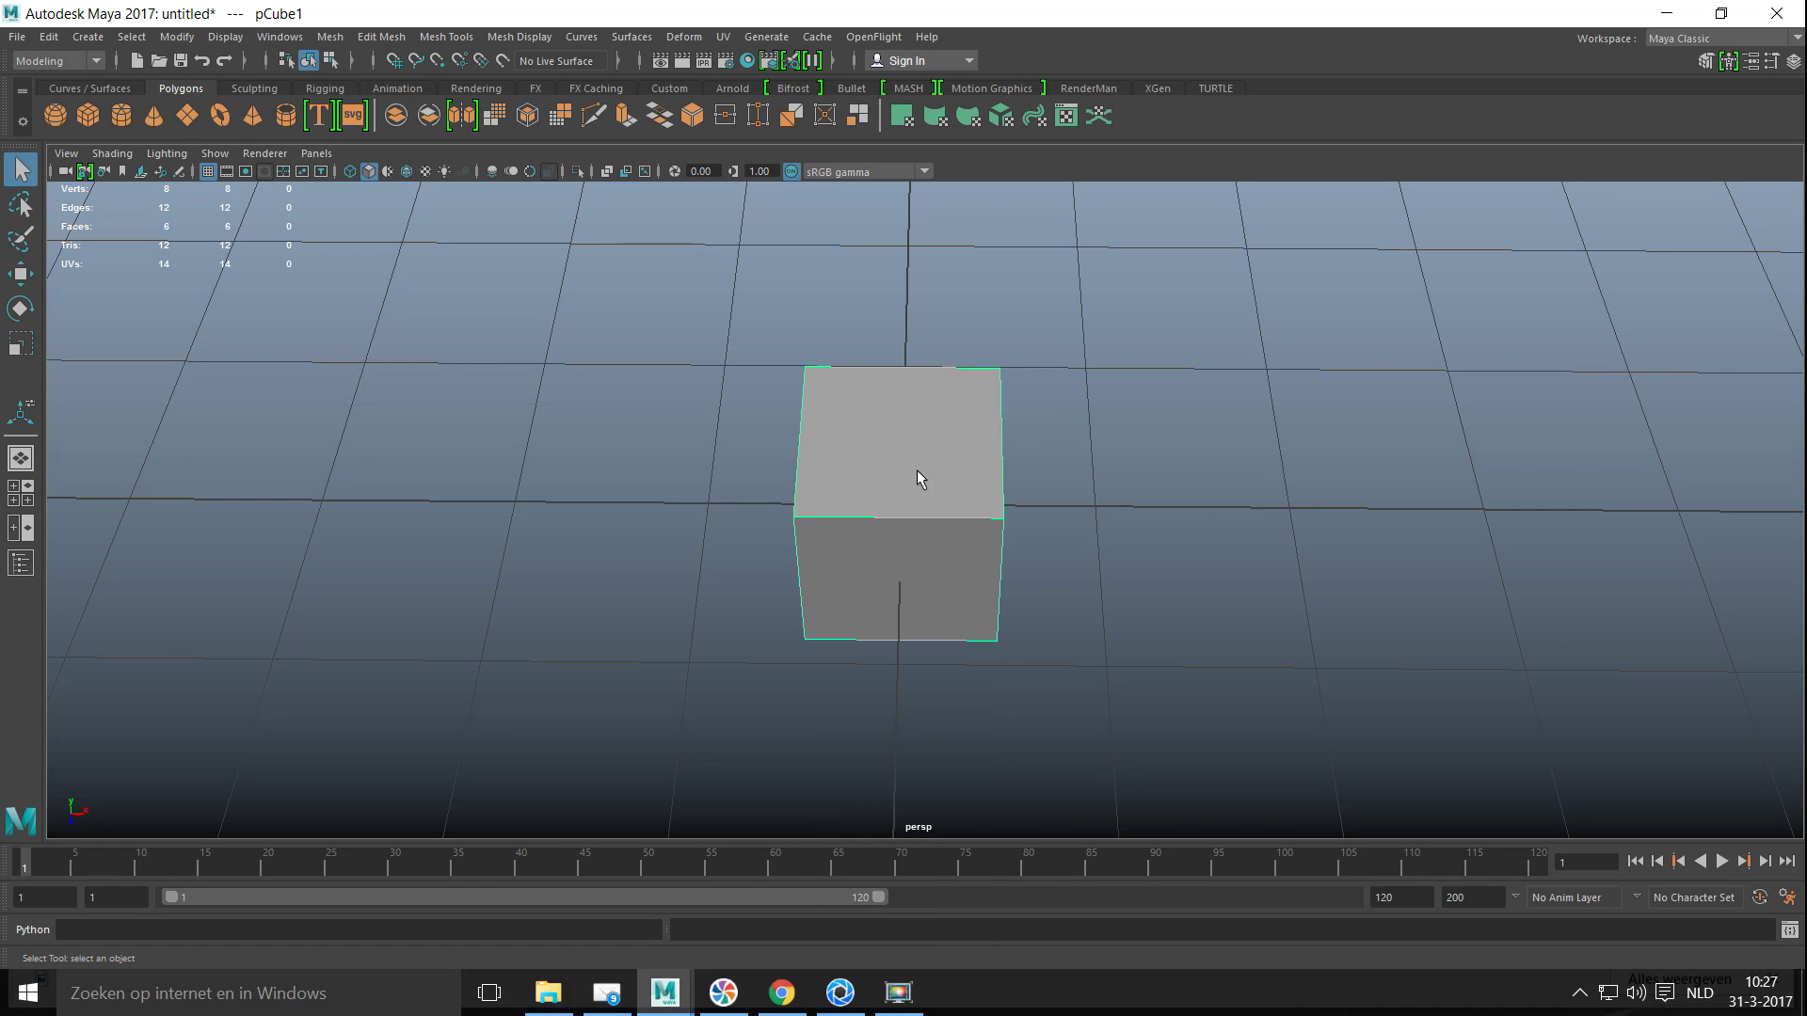
pyautogui.click(913, 427)
pyautogui.moveTo(912, 454); pyautogui.dragTo(793, 371, button='right')
pyautogui.click(910, 369)
pyautogui.scroll(-3, 781, 499)
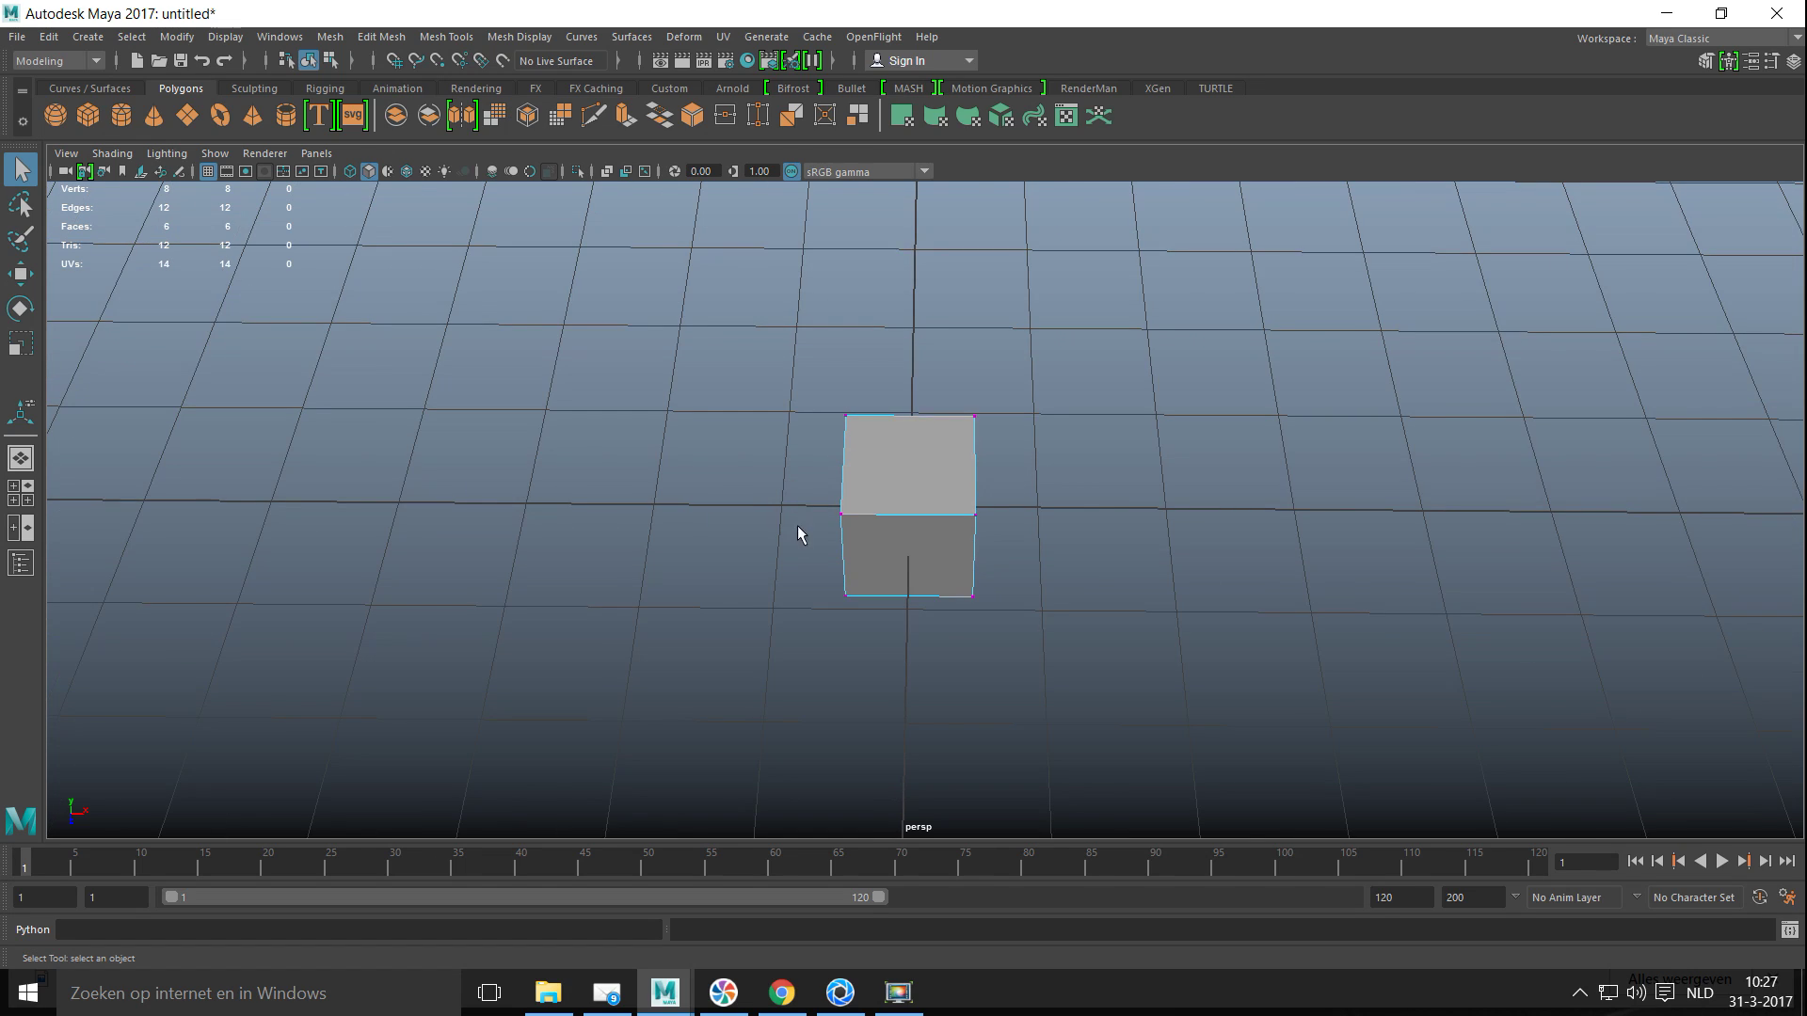
pyautogui.keyDown('alt'); pyautogui.moveTo(863, 640); pyautogui.dragTo(753, 593); pyautogui.keyUp('alt')
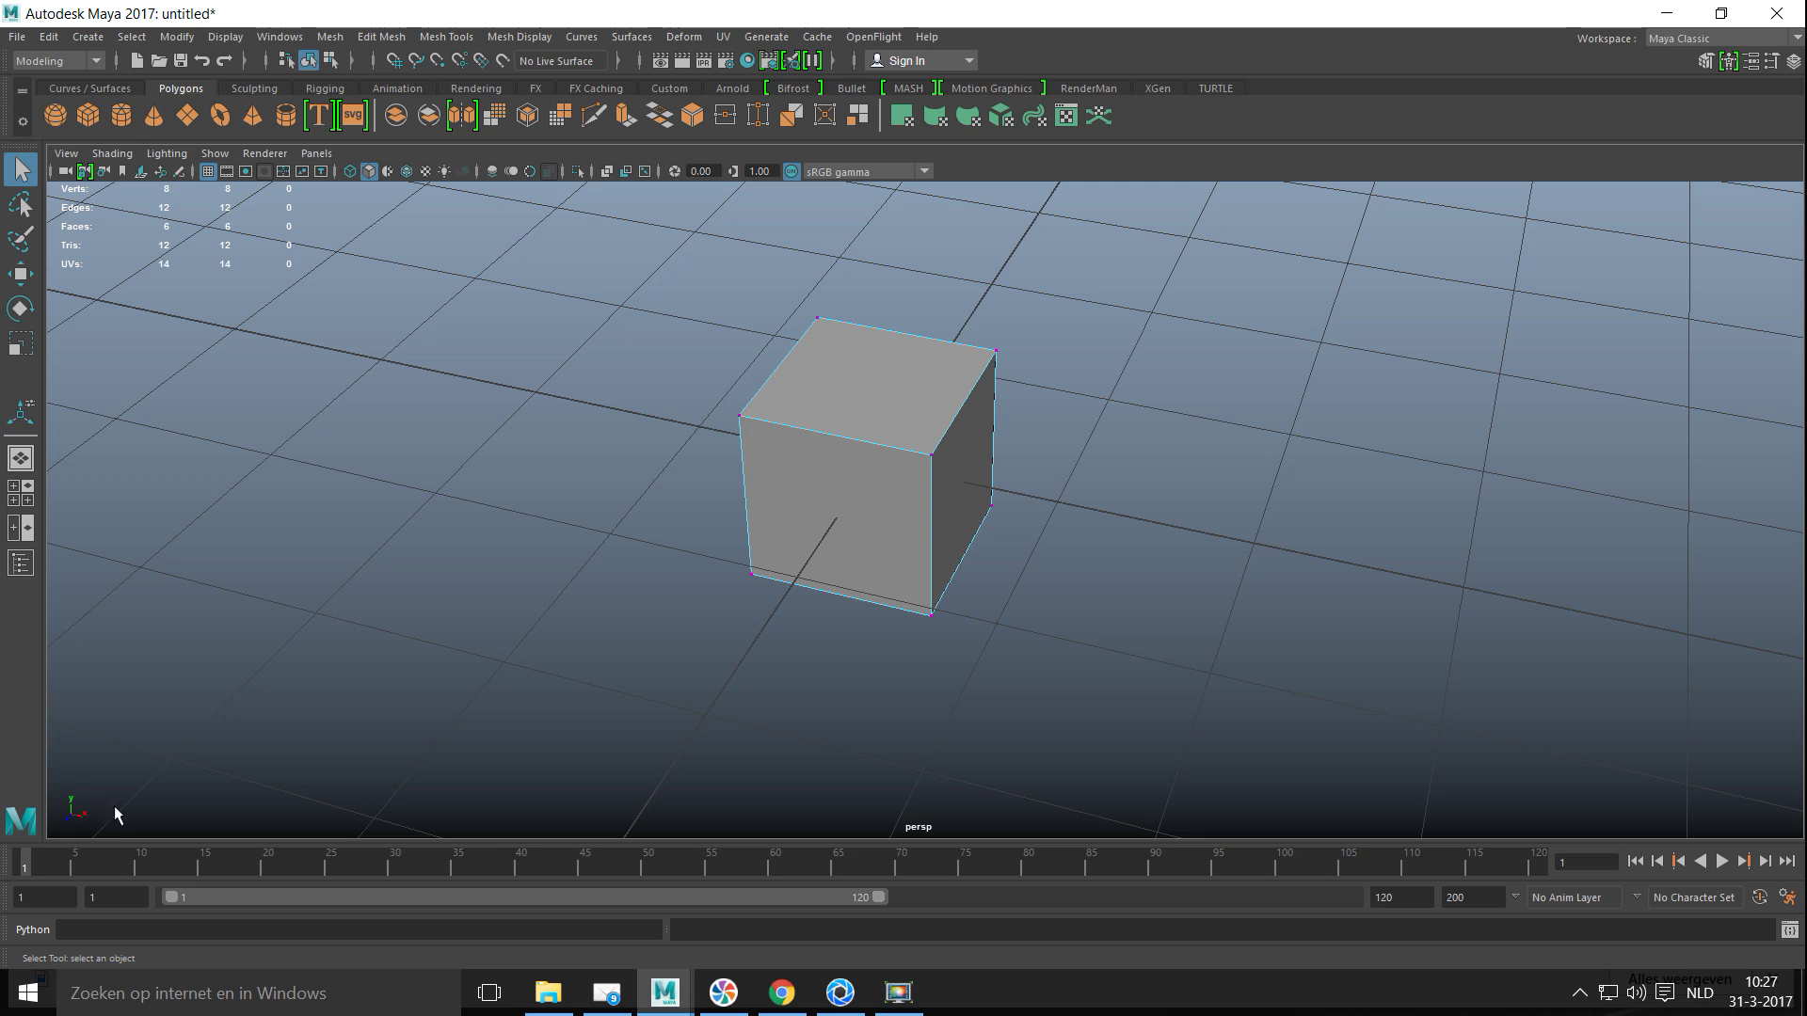
pyautogui.keyDown('alt'); pyautogui.moveTo(295, 677); pyautogui.dragTo(368, 653); pyautogui.keyUp('alt')
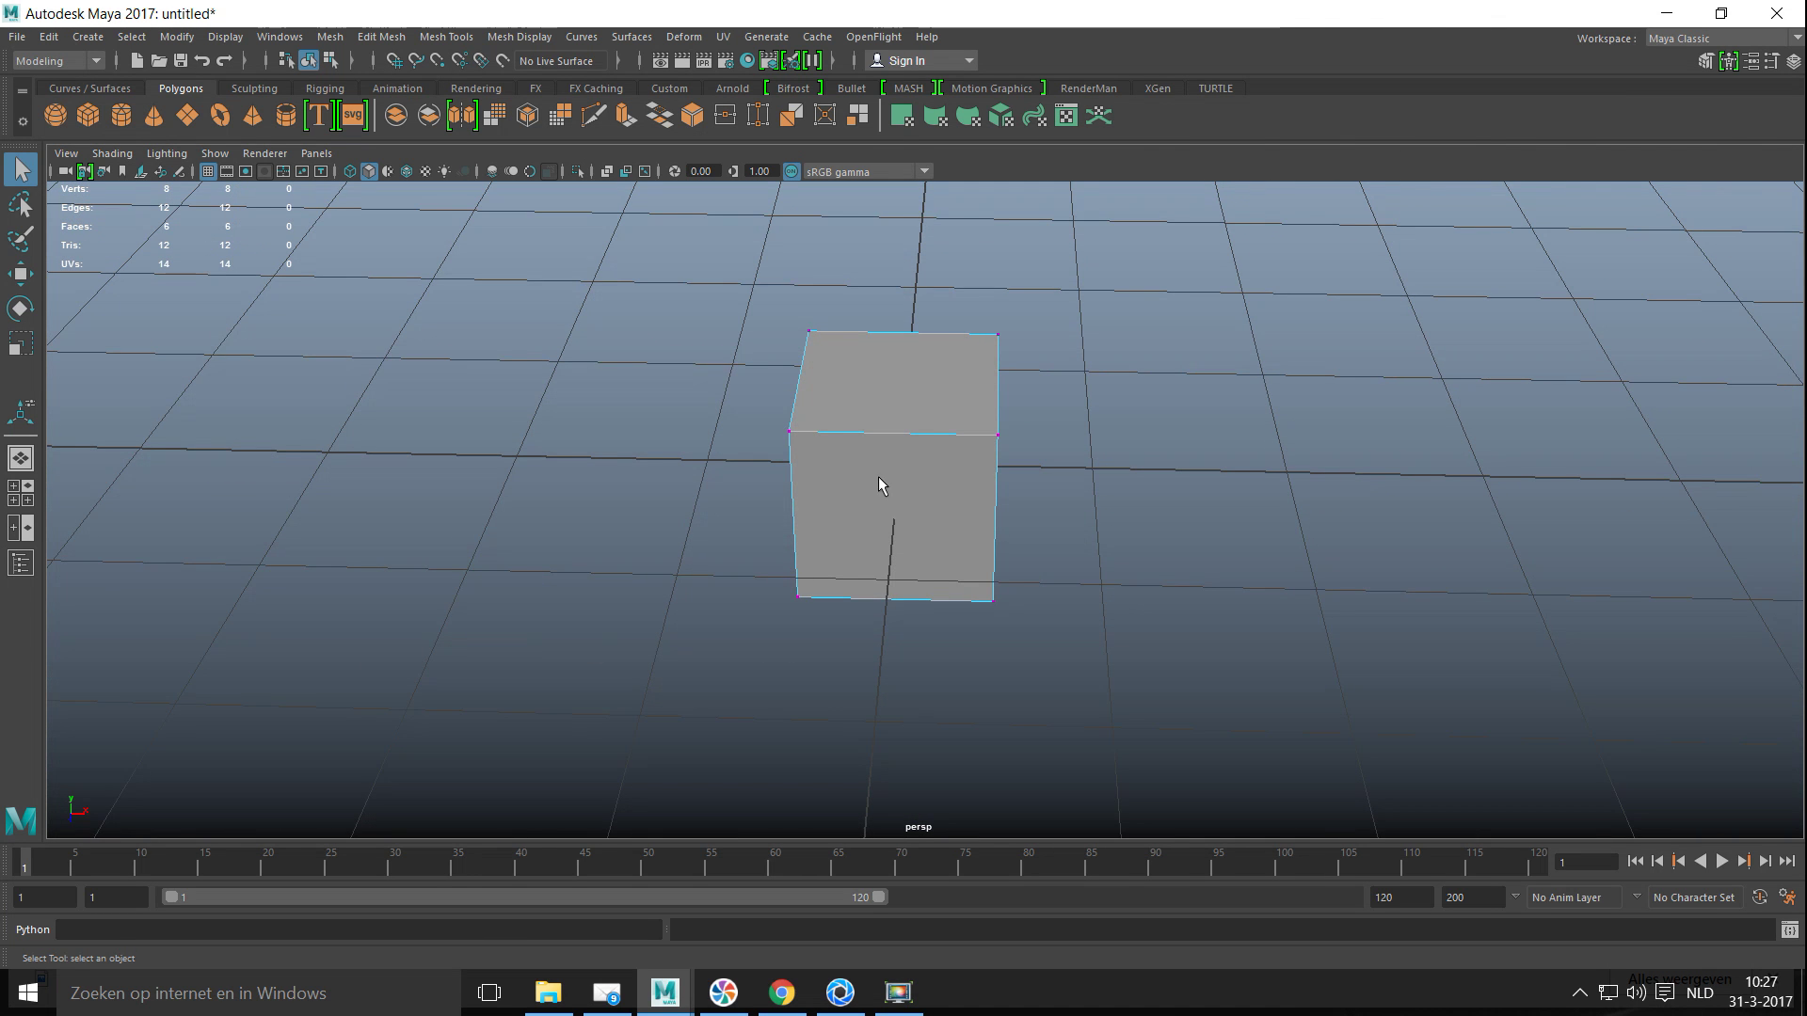
pyautogui.moveTo(884, 416); pyautogui.dragTo(955, 397, button='right')
# Step: With the Move tool (W), slide pCube1 left along X to about -2.786 cm
pyautogui.press('w')
pyautogui.moveTo(990, 461); pyautogui.dragTo(450, 612)
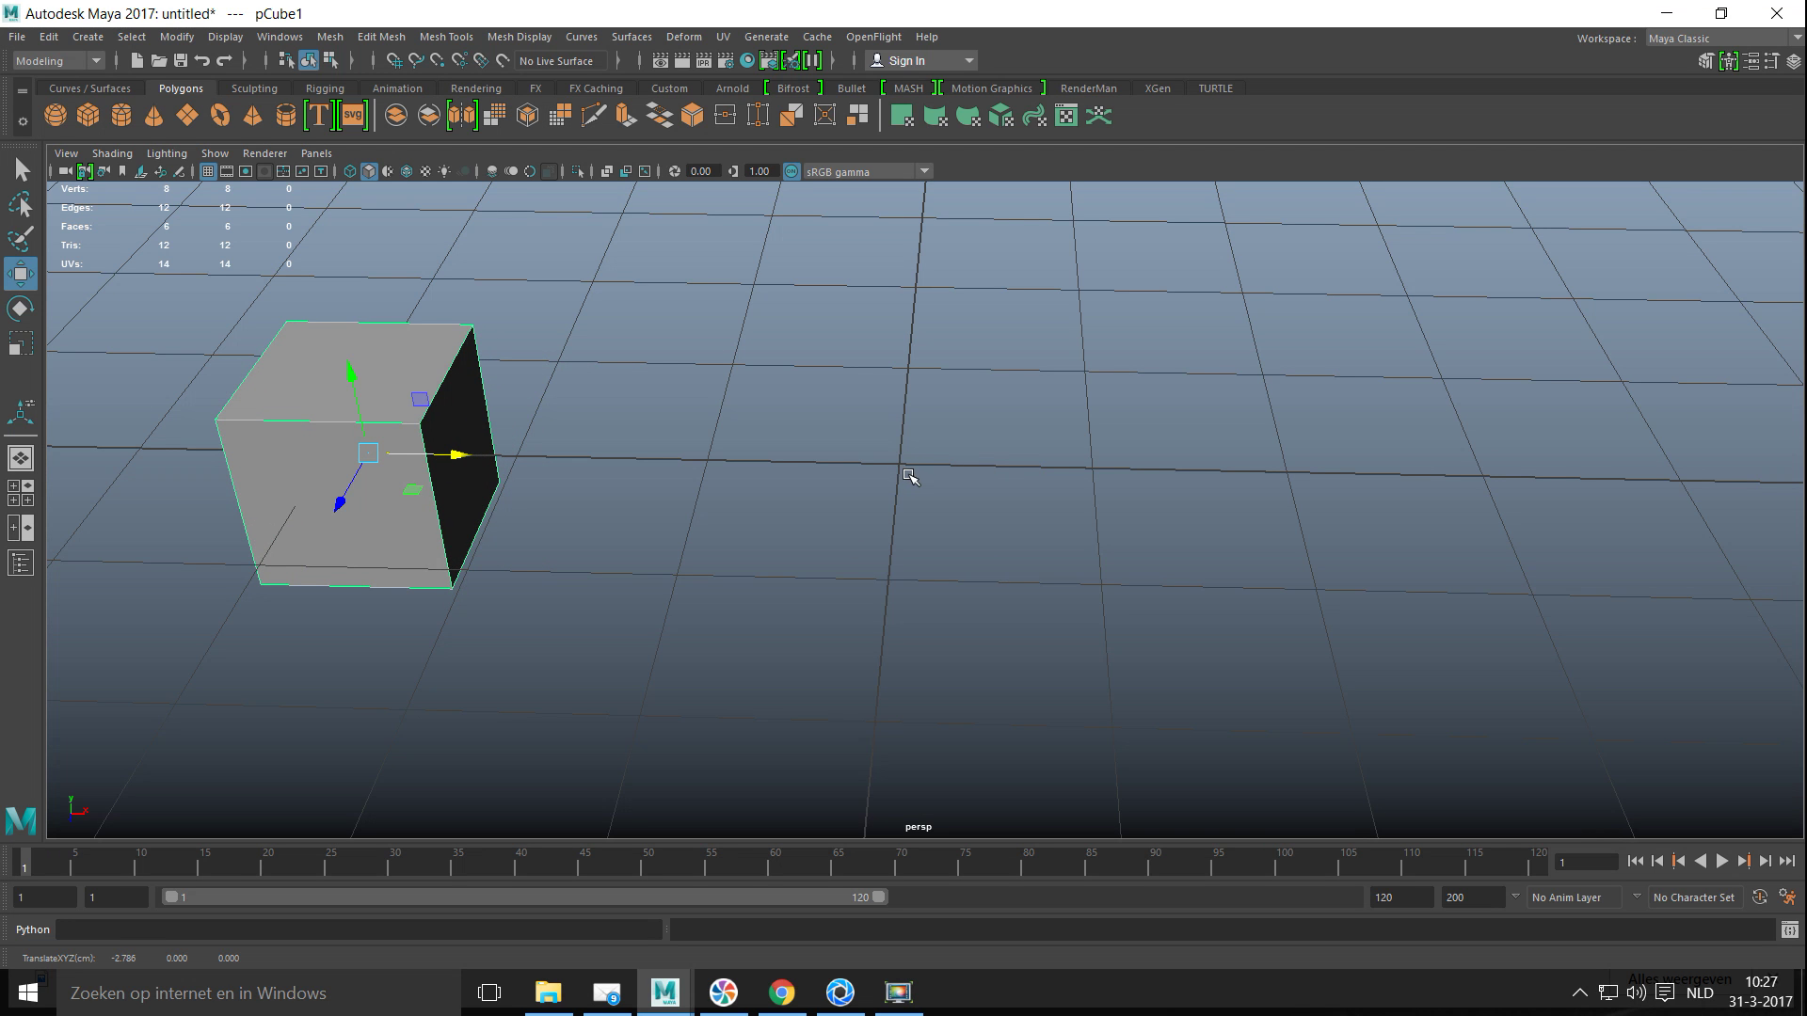
pyautogui.keyDown('alt'); pyautogui.moveTo(891, 495); pyautogui.dragTo(905, 542); pyautogui.keyUp('alt')
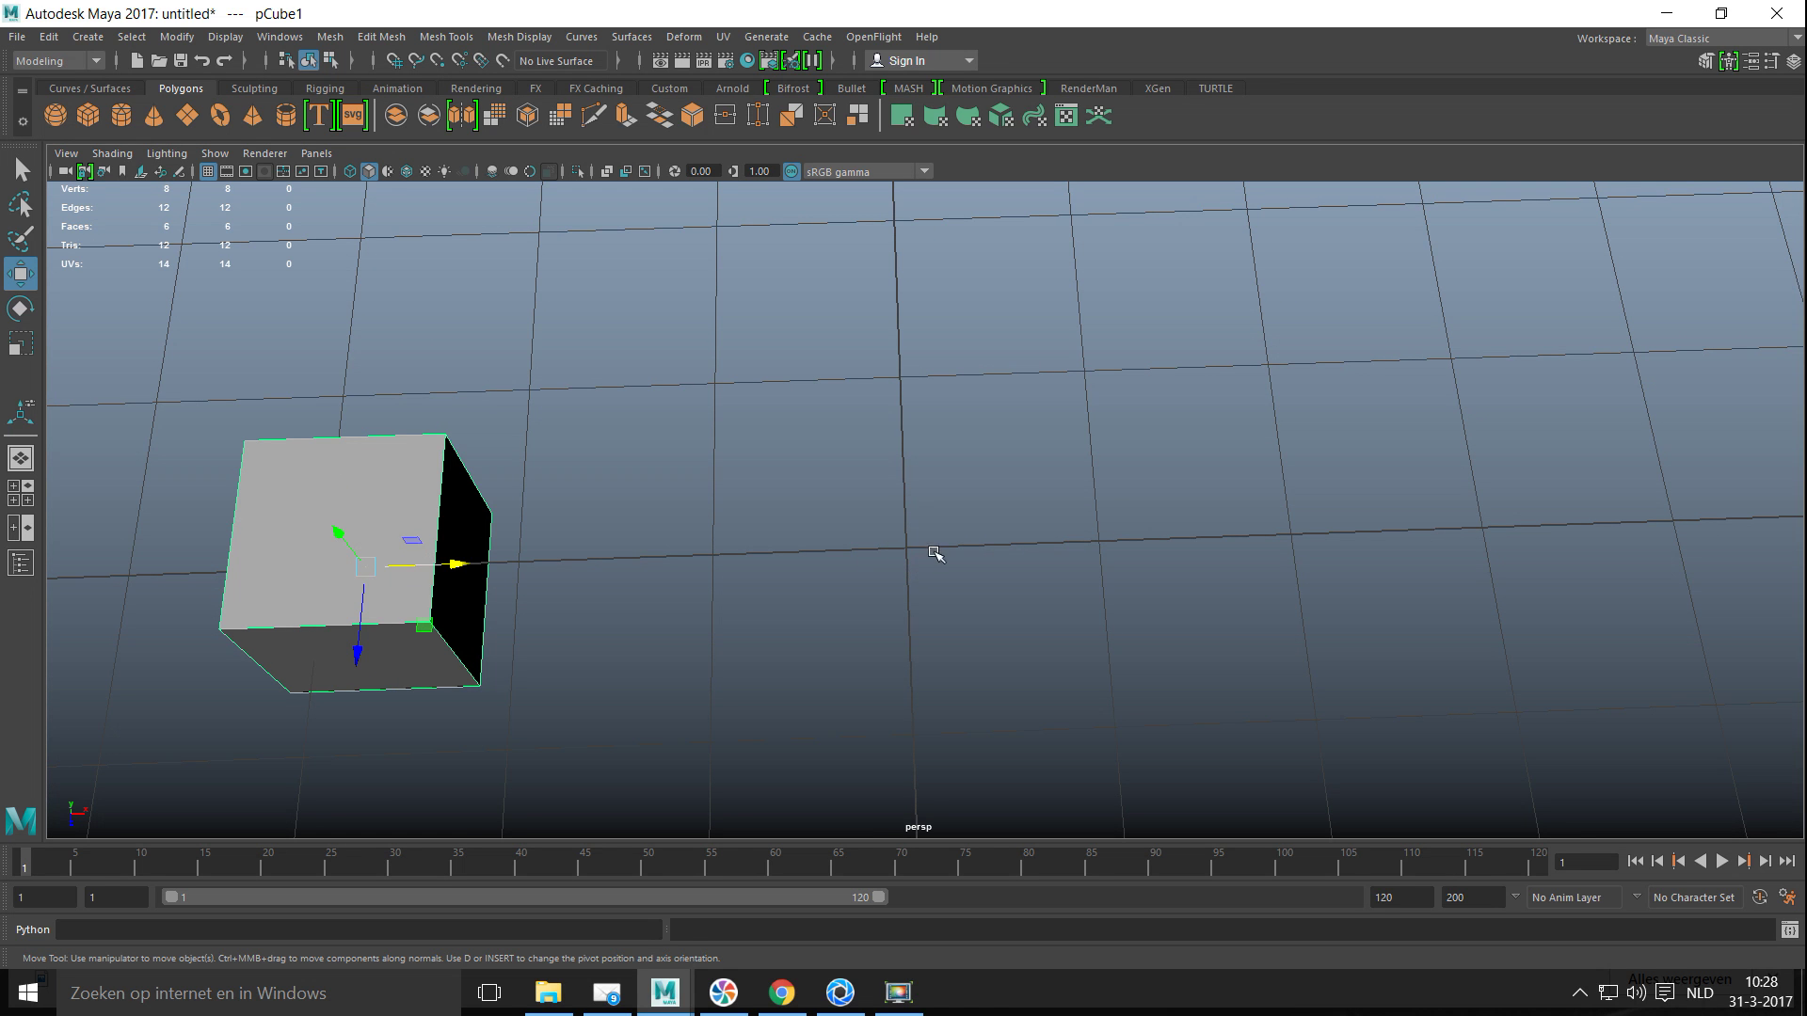
pyautogui.moveTo(810, 580)
pyautogui.keyDown('alt'); pyautogui.mouseDown()
pyautogui.moveTo(772, 565)
pyautogui.moveTo(787, 564)
pyautogui.mouseUp(); pyautogui.keyUp('alt')
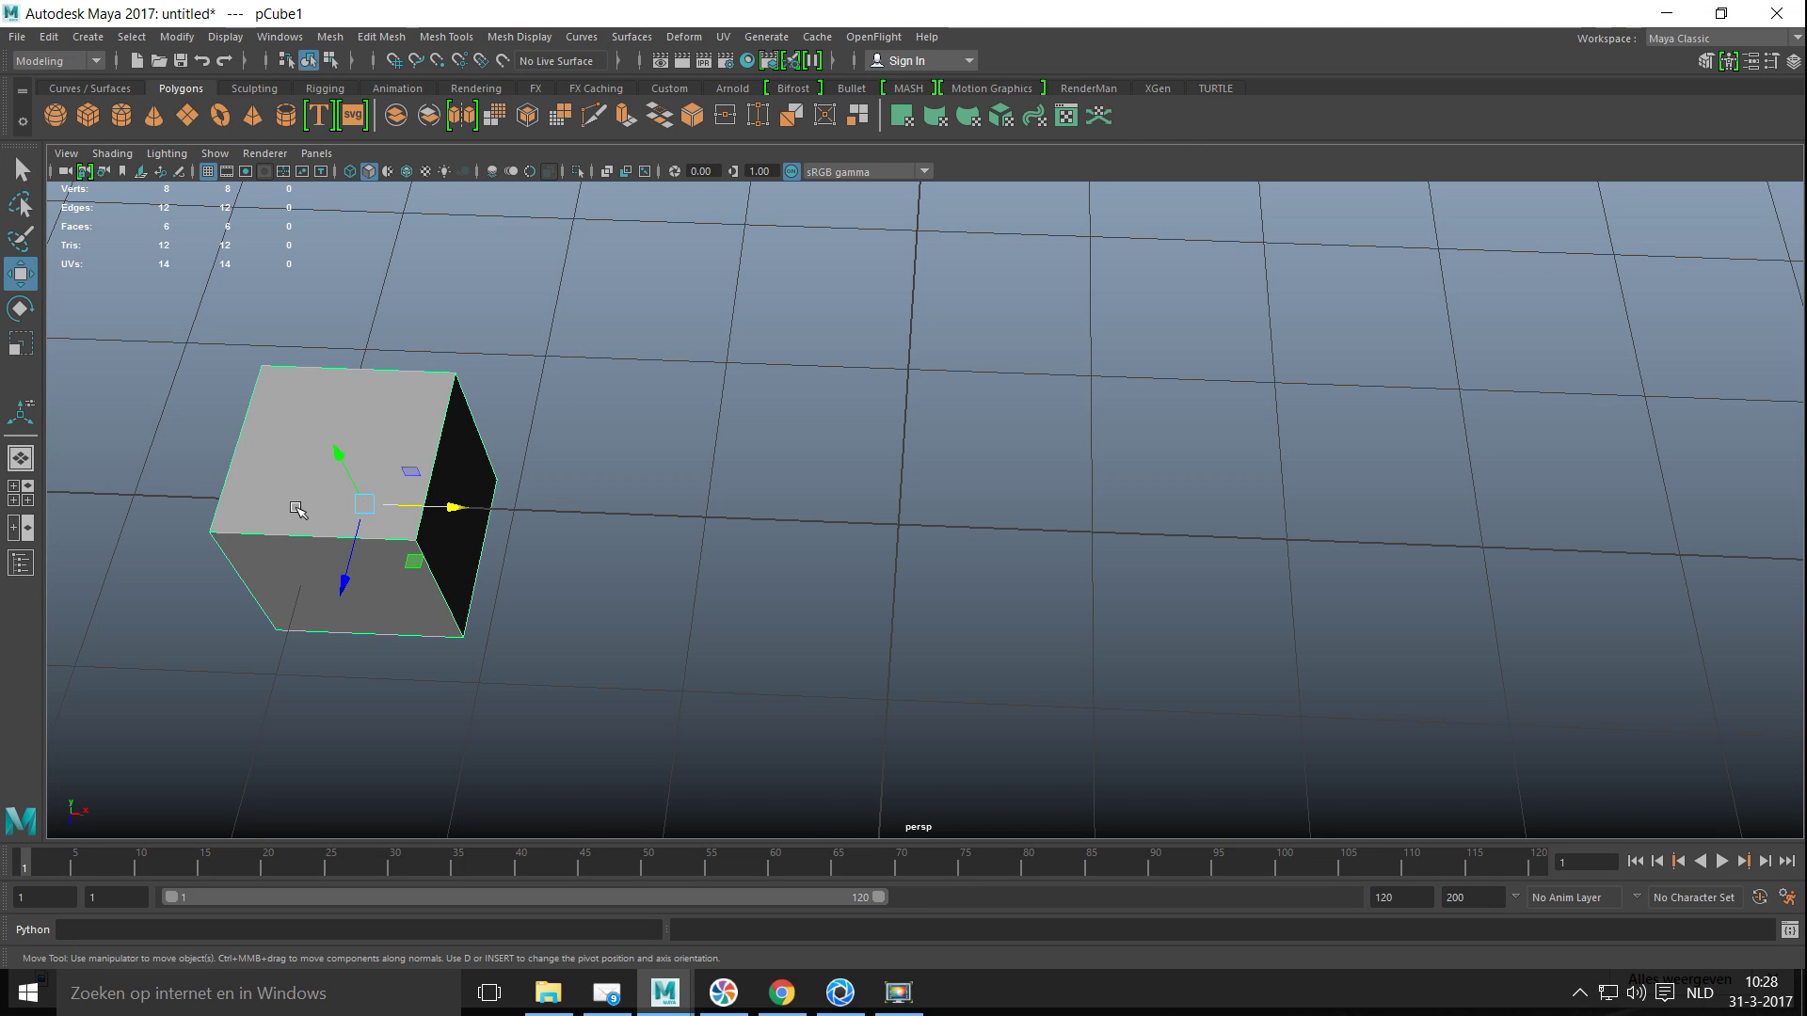
# Step: Switch to wireframe display and grid-snap the cube along X to -2
pyautogui.press('4')
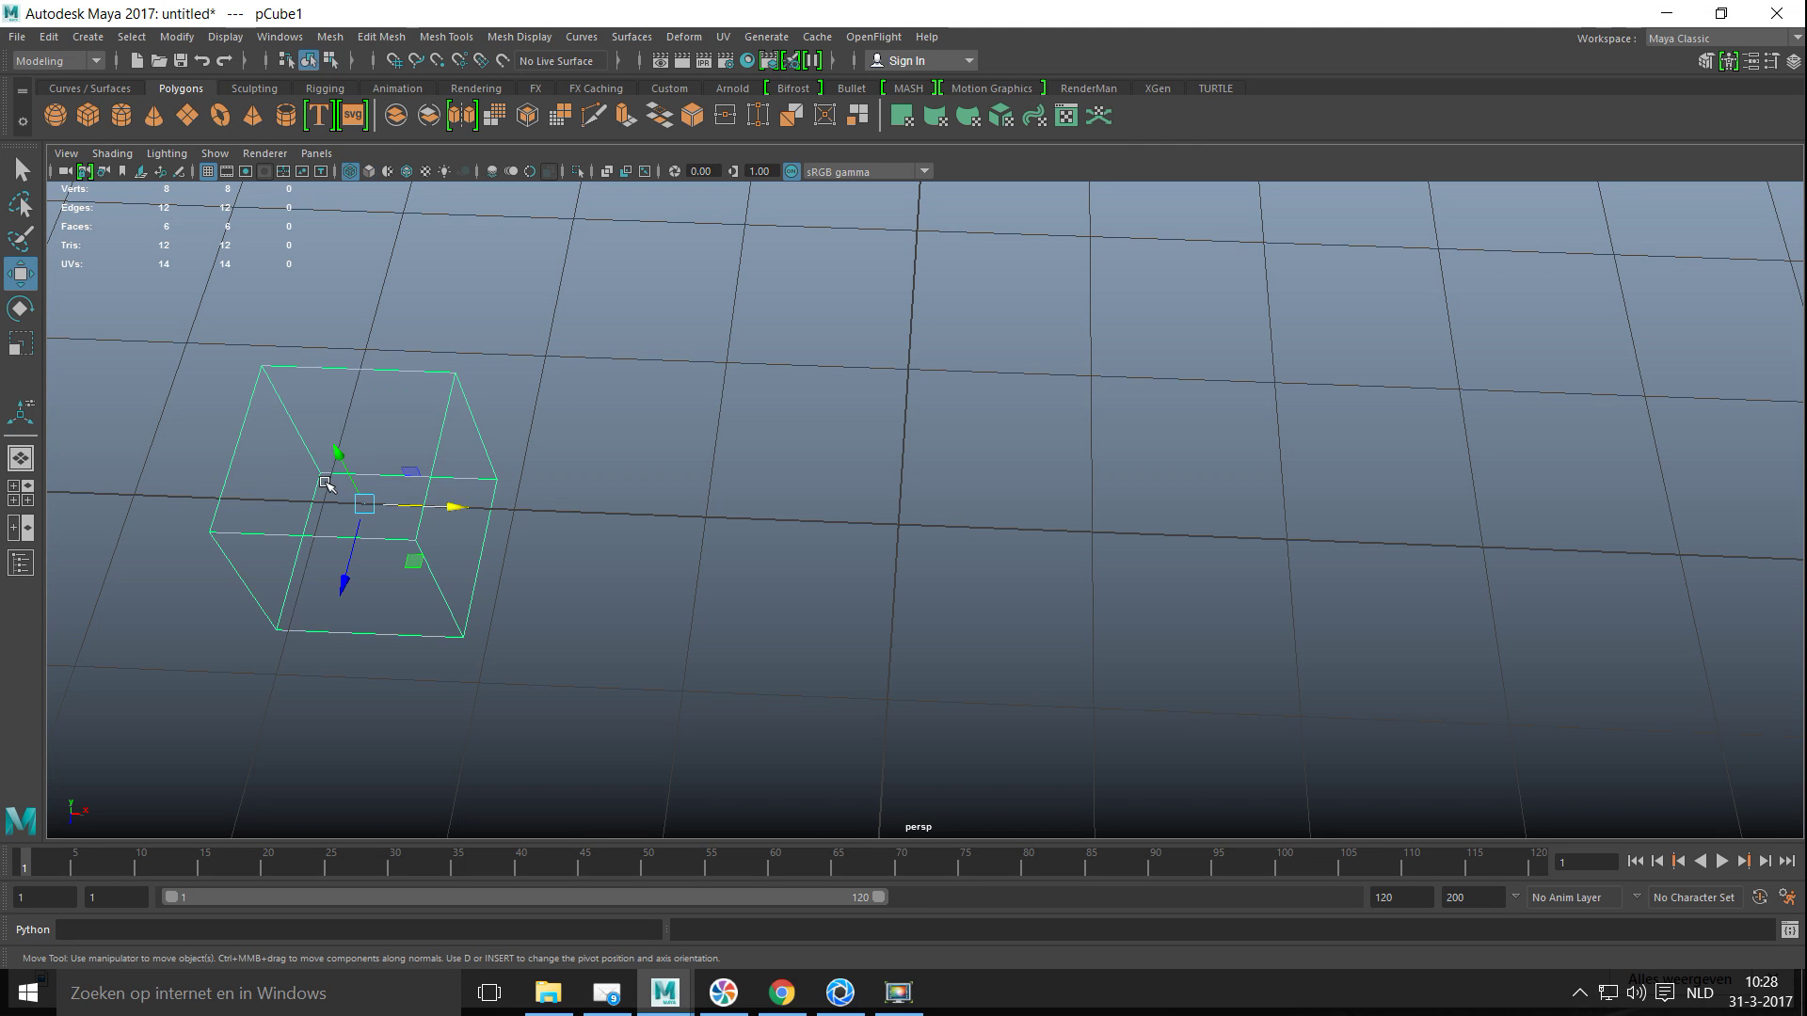
pyautogui.keyDown('alt'); pyautogui.moveTo(470, 565); pyautogui.dragTo(459, 518); pyautogui.keyUp('alt')
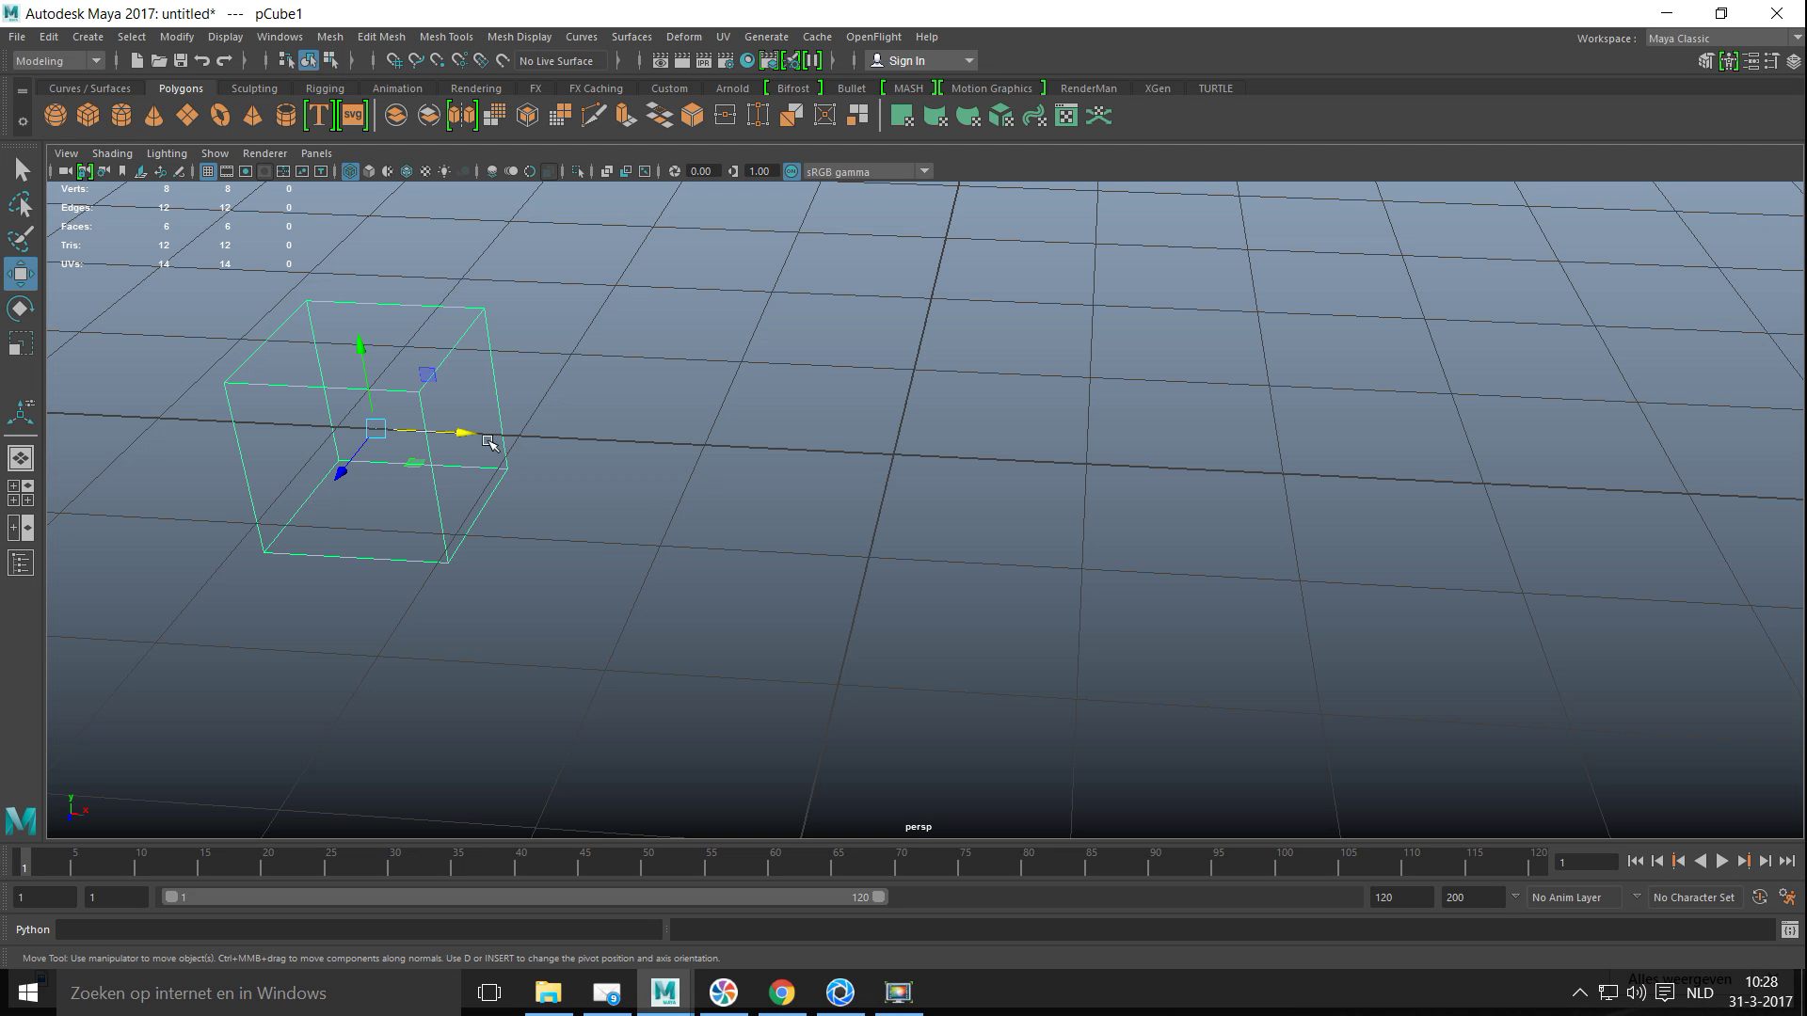
pyautogui.press('x')
pyautogui.moveTo(464, 435); pyautogui.dragTo(625, 452)
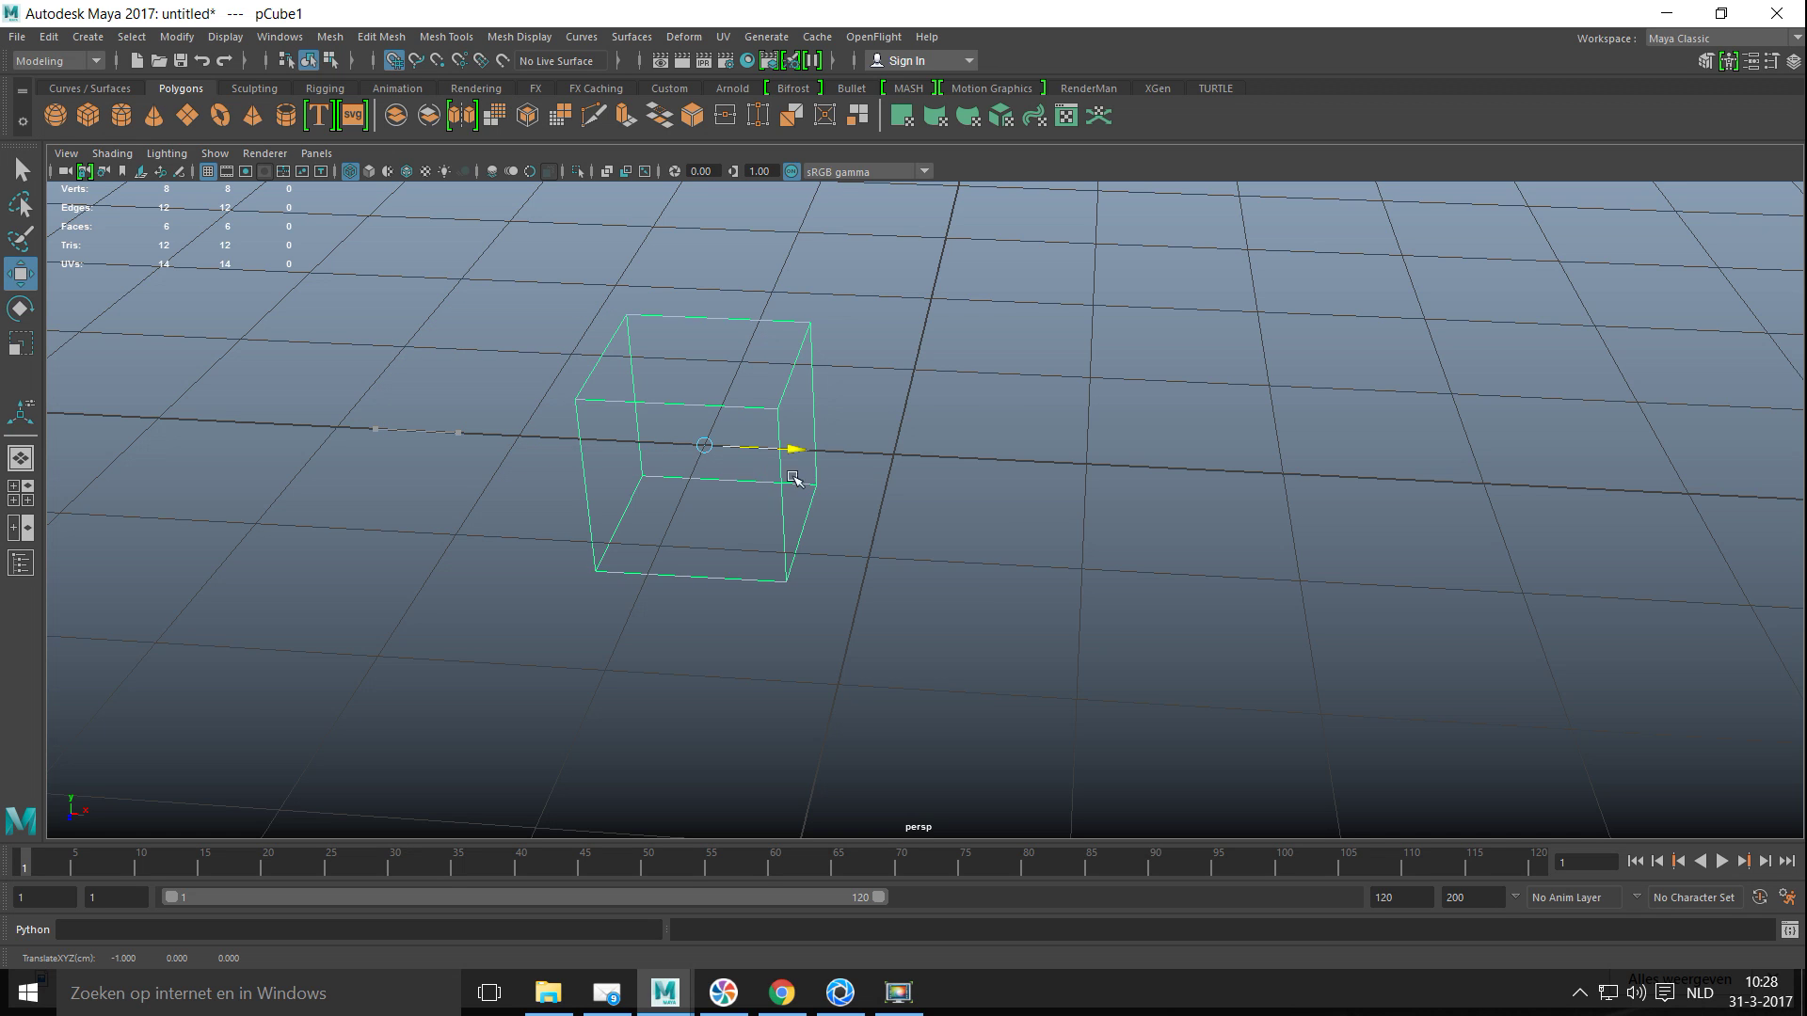
# Step: Snap the cube back to the origin, then drag it freely to about -1.85 on X
pyautogui.moveTo(793, 479); pyautogui.dragTo(946, 562)
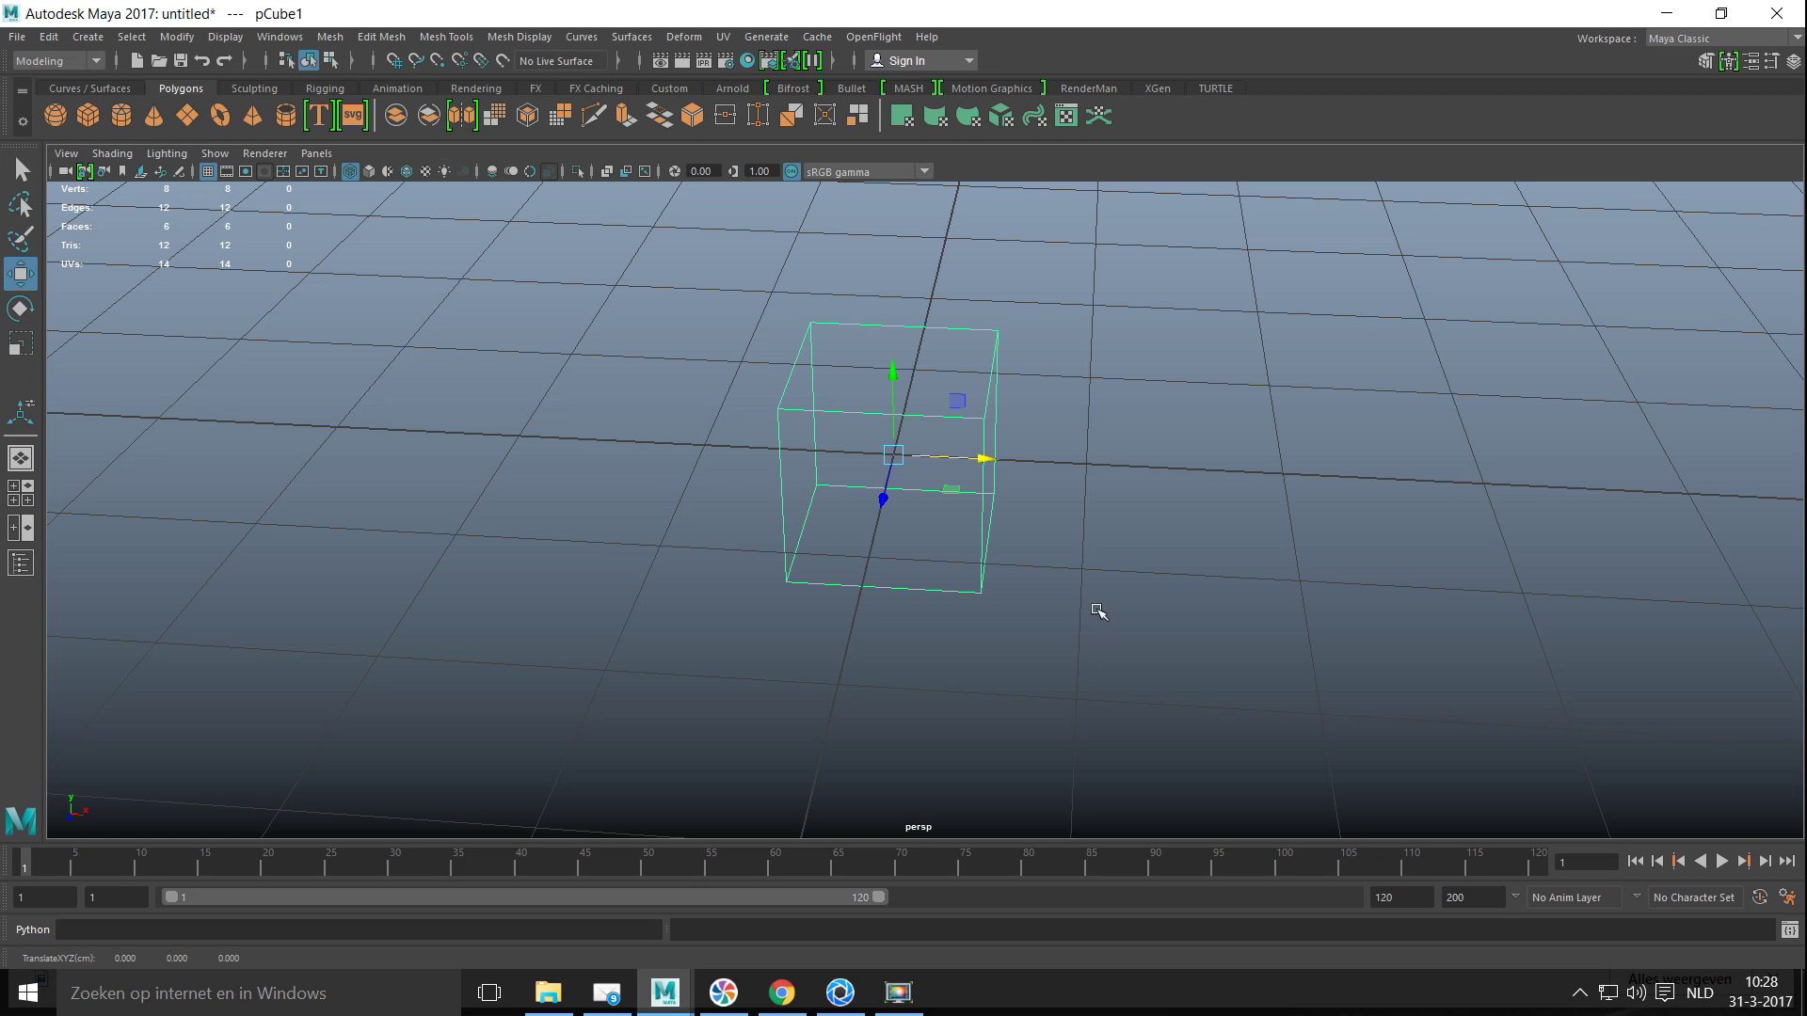
pyautogui.moveTo(1098, 611)
pyautogui.keyDown('alt'); pyautogui.mouseDown()
pyautogui.moveTo(1098, 694)
pyautogui.moveTo(1069, 524)
pyautogui.moveTo(907, 512)
pyautogui.moveTo(832, 582)
pyautogui.moveTo(1057, 557)
pyautogui.moveTo(1170, 625)
pyautogui.moveTo(1085, 653)
pyautogui.moveTo(1110, 625)
pyautogui.mouseUp(); pyautogui.keyUp('alt')
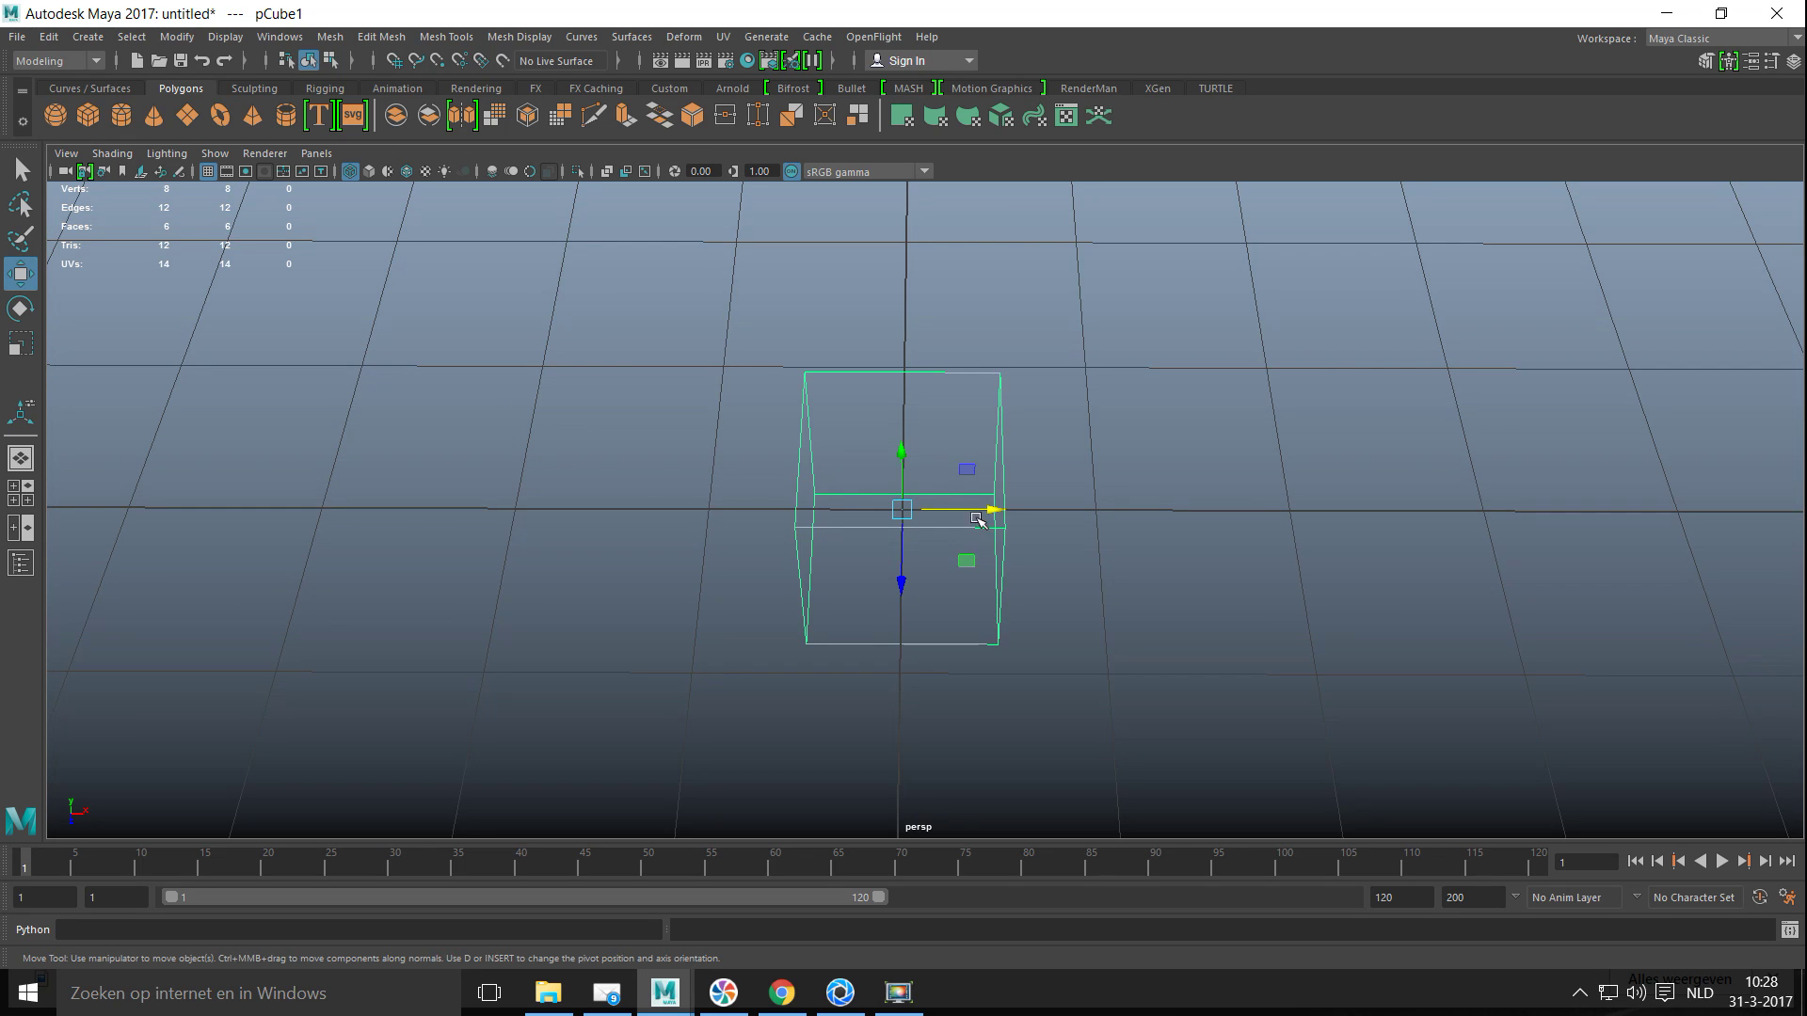
pyautogui.moveTo(981, 505); pyautogui.dragTo(631, 516)
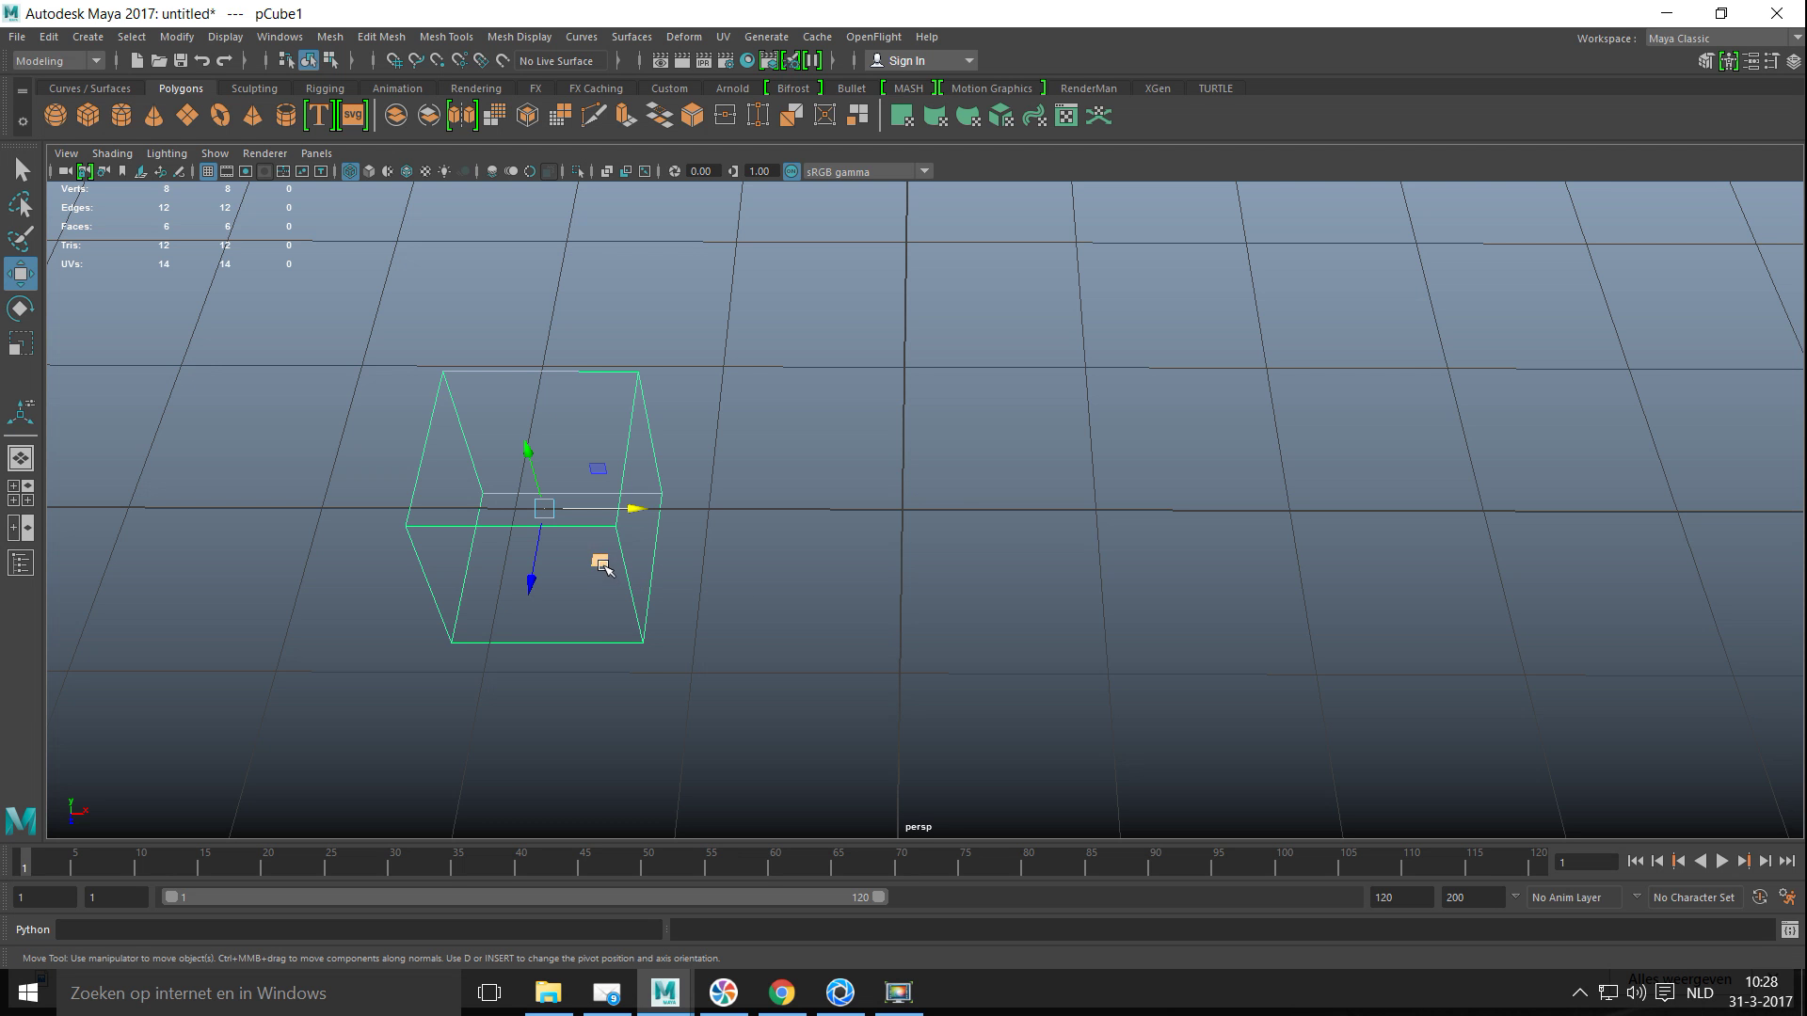
pyautogui.keyDown('alt'); pyautogui.moveTo(621, 644); pyautogui.dragTo(625, 596); pyautogui.keyUp('alt')
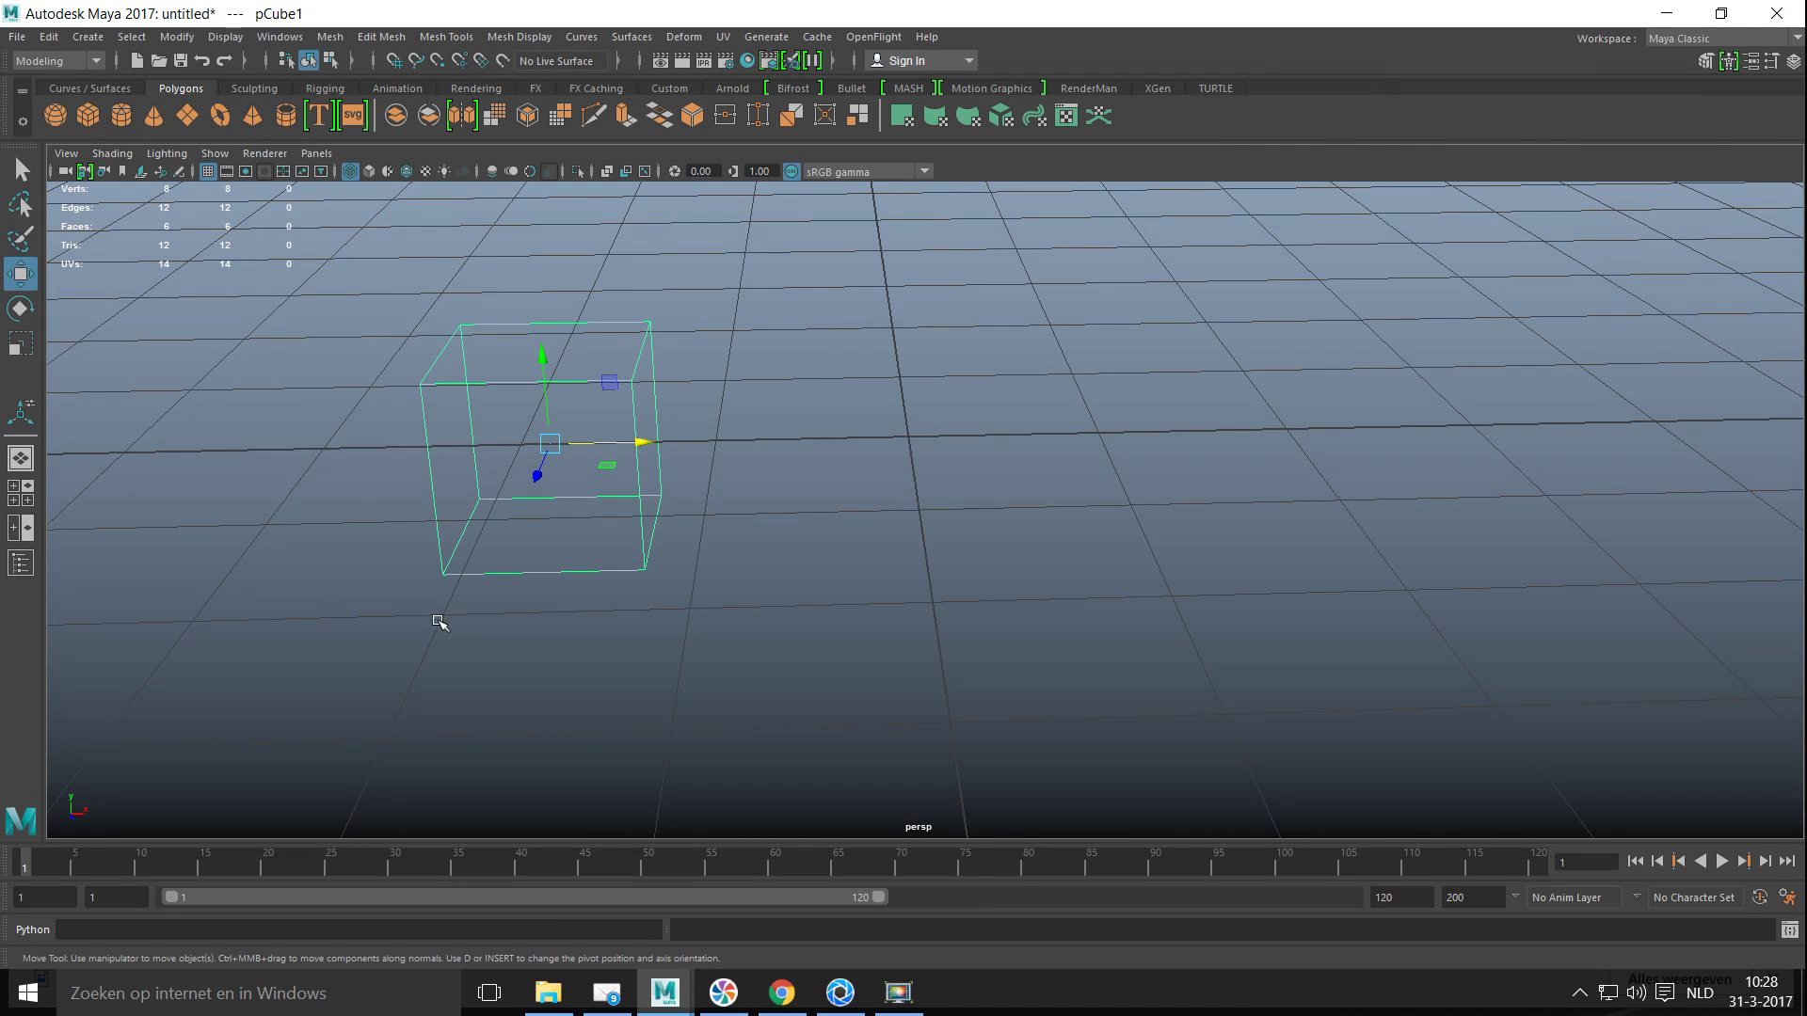
# Step: Switch to the four-view layout, maximize the front view and frame the cube
pyautogui.click(13, 500)
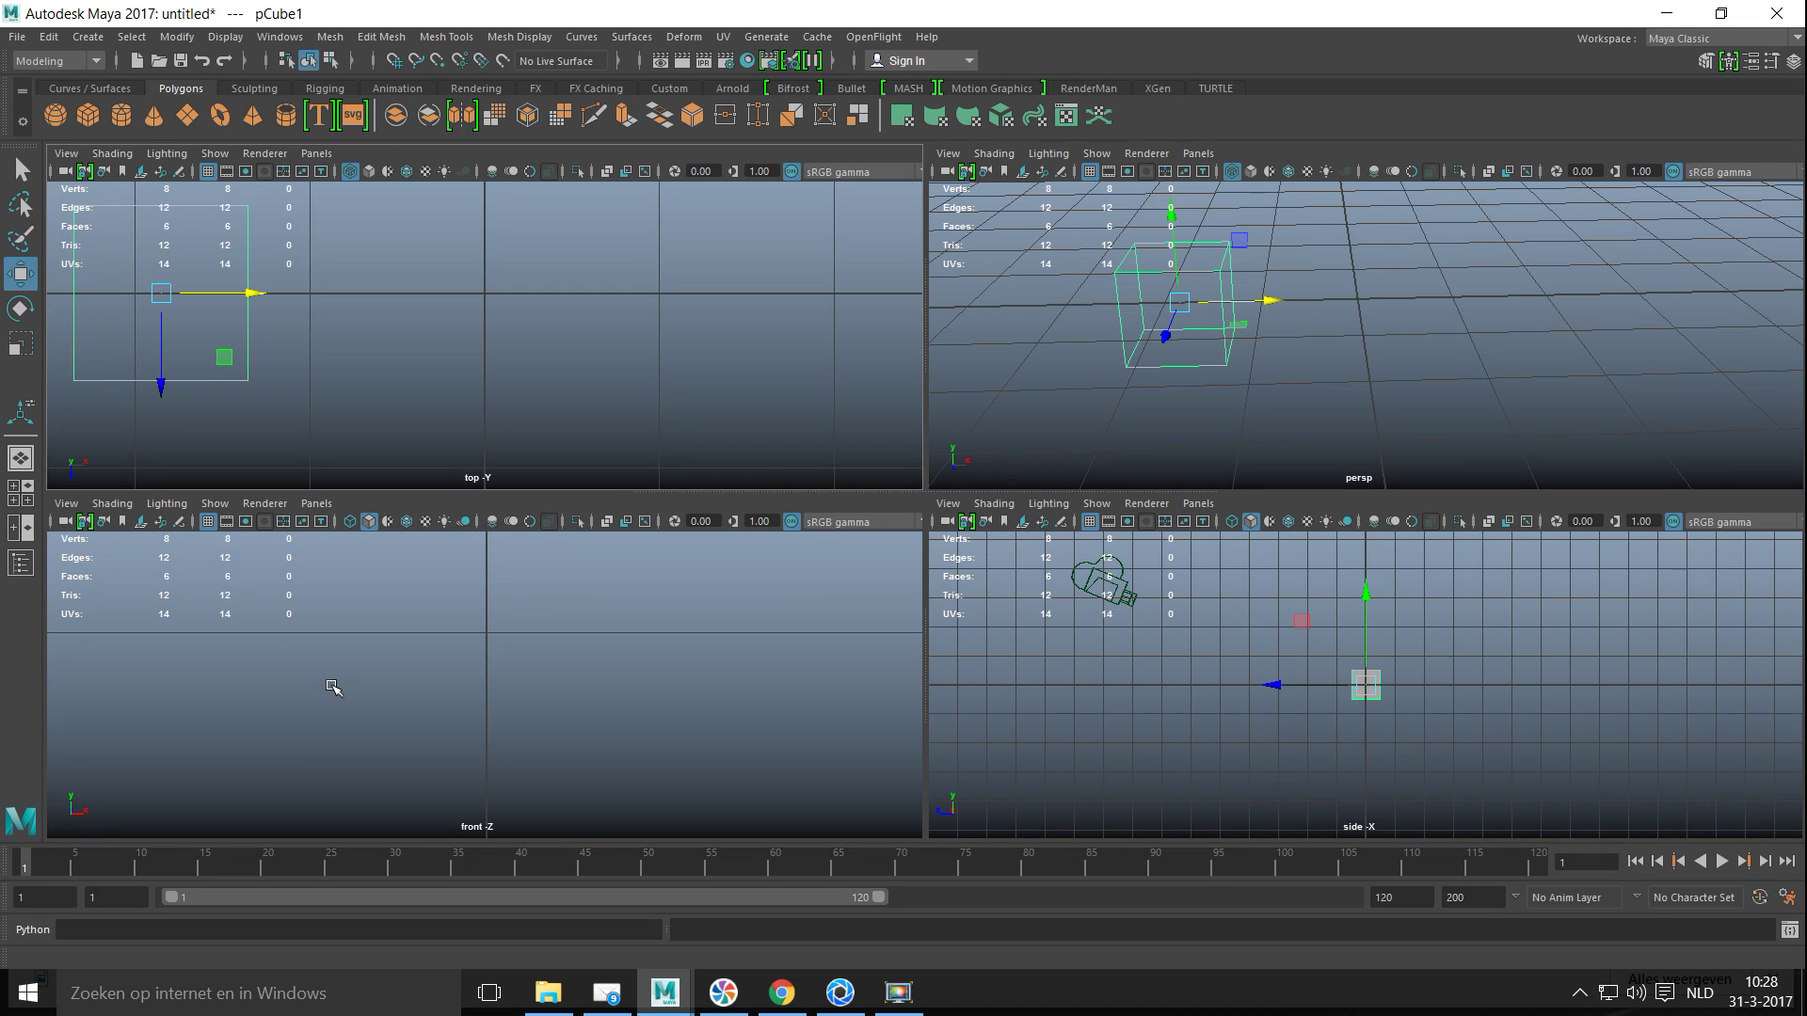
pyautogui.press('space')
pyautogui.scroll(-2, 522, 726)
pyautogui.keyDown('alt'); pyautogui.moveTo(534, 715); pyautogui.dragTo(593, 794, button='middle'); pyautogui.keyUp('alt')
pyautogui.press('f')
pyautogui.scroll(-3, 734, 591)
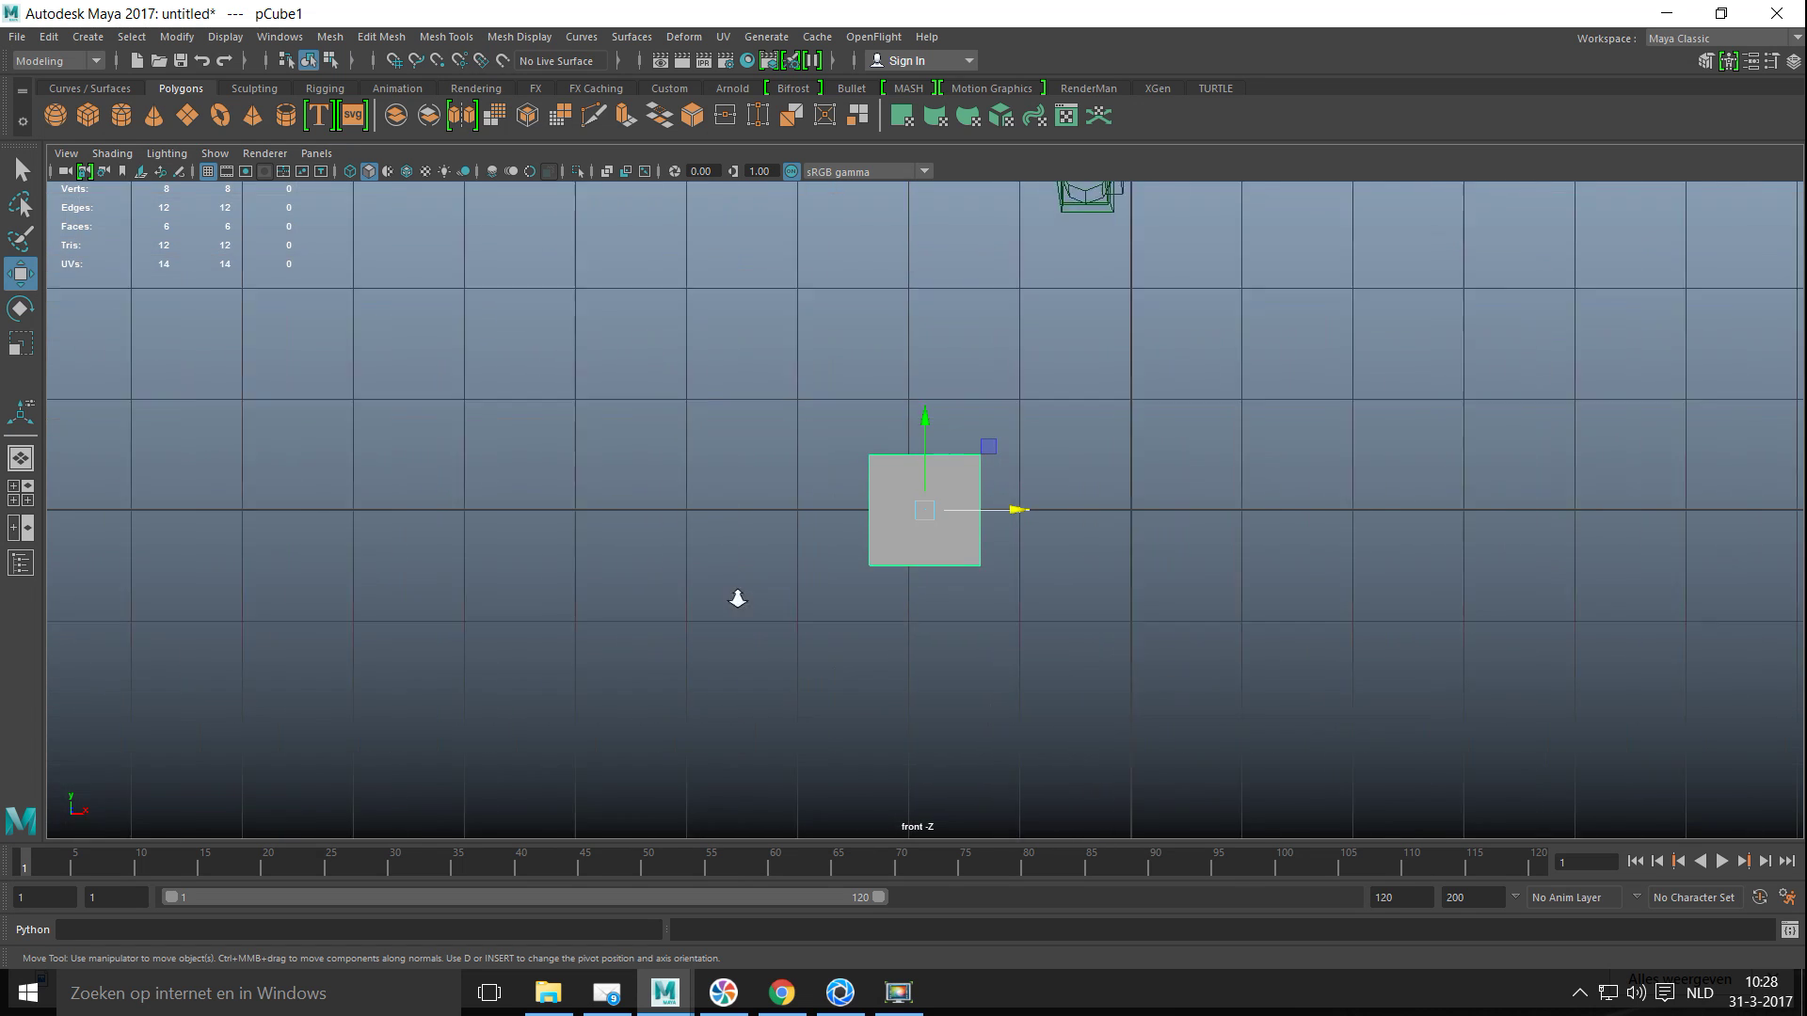
pyautogui.scroll(5, 738, 598)
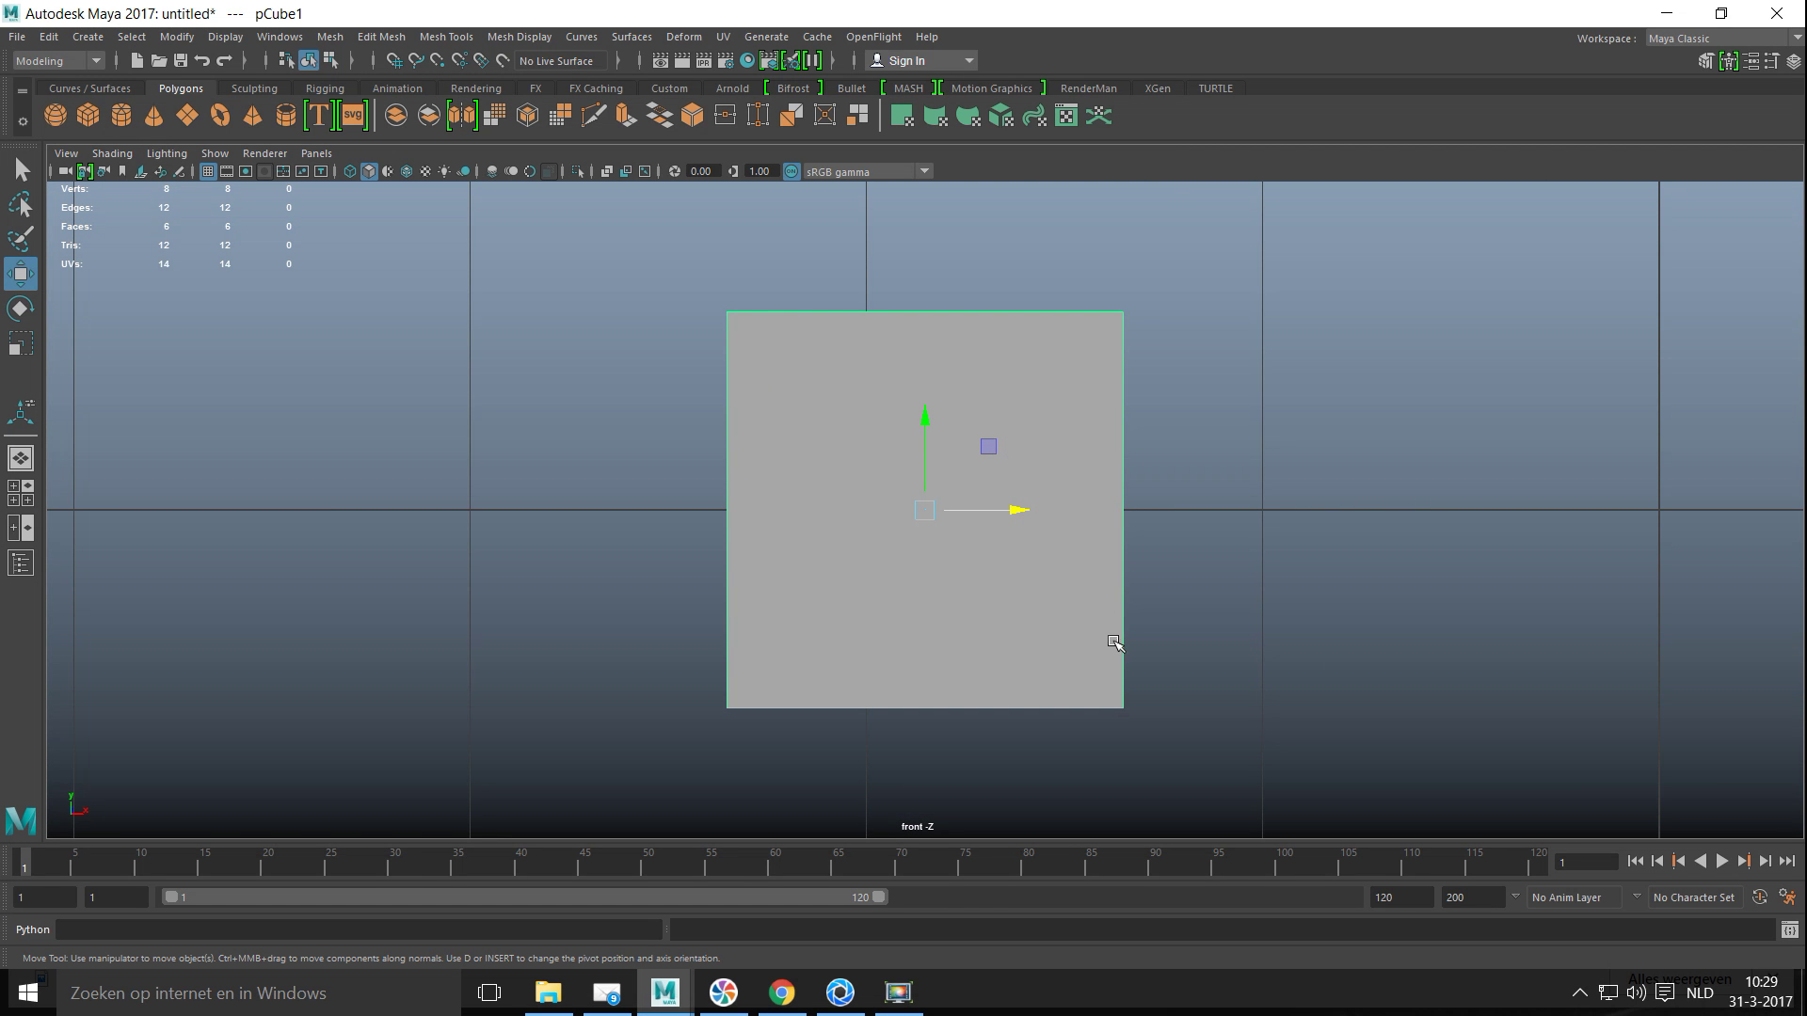
# Step: Move the cube's pivot to its right edge, about -1.352 cm on X
pyautogui.press('d')
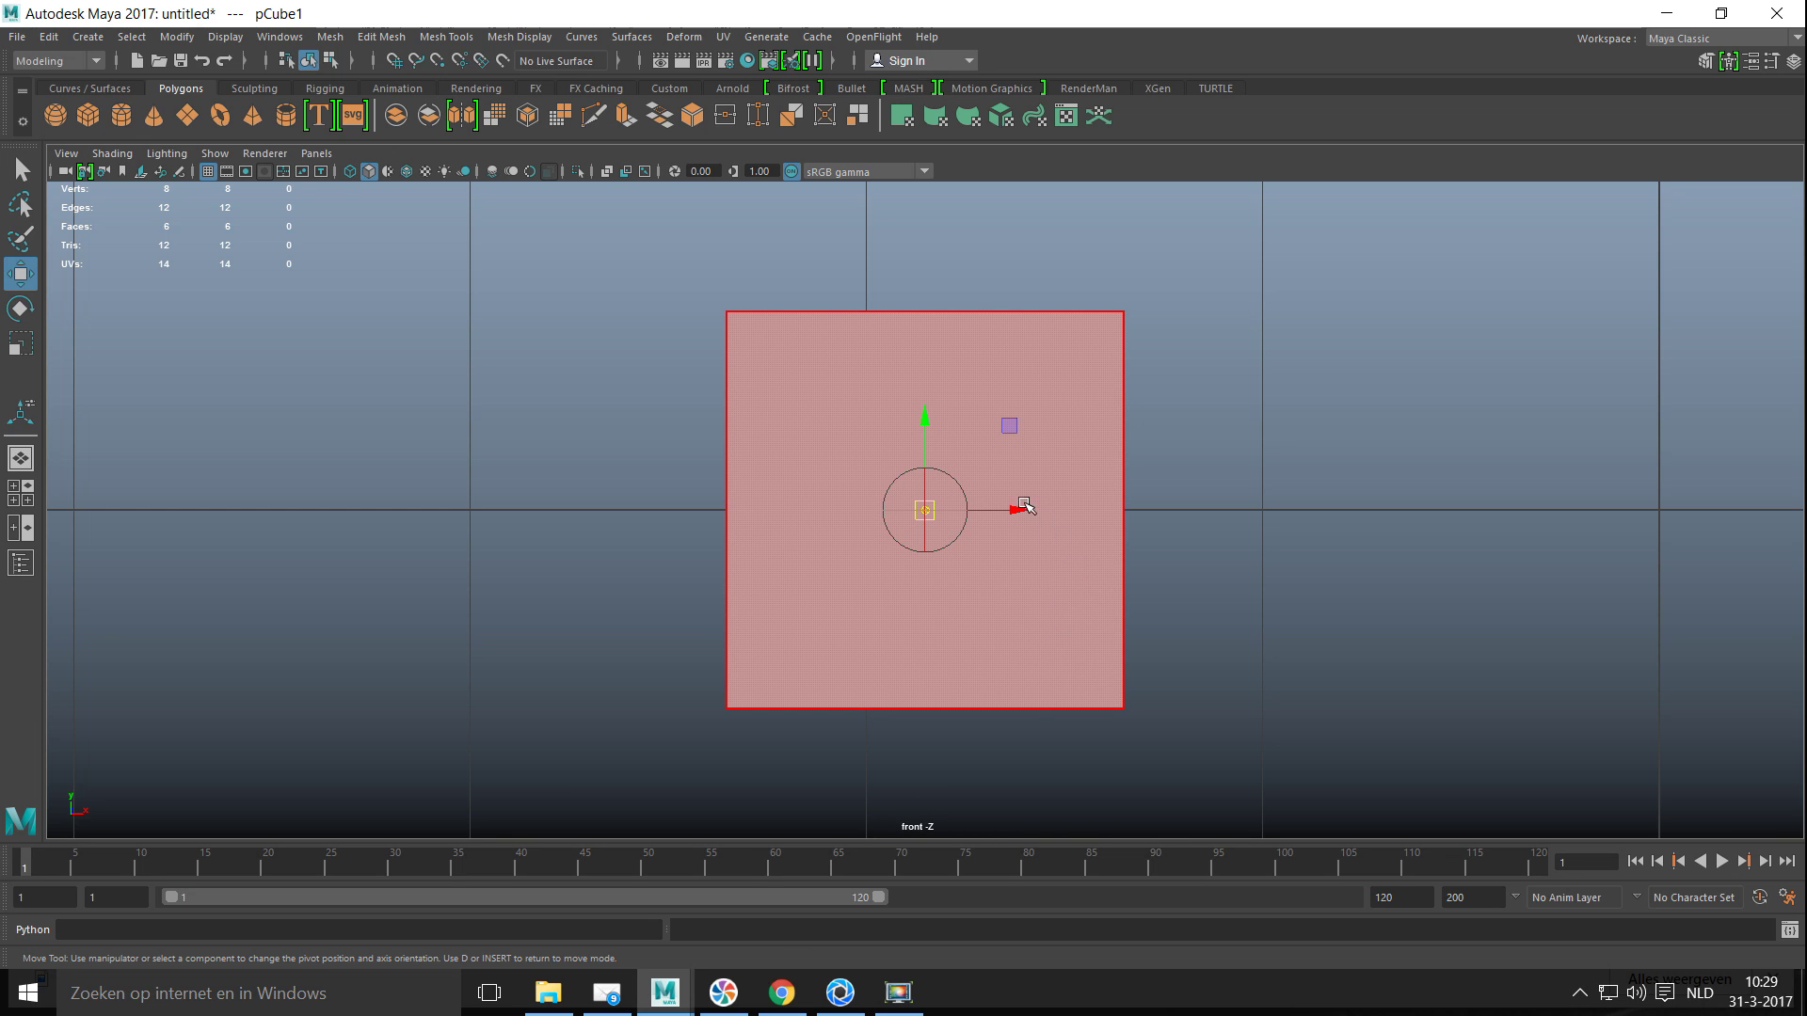
pyautogui.moveTo(1025, 506); pyautogui.dragTo(1041, 565)
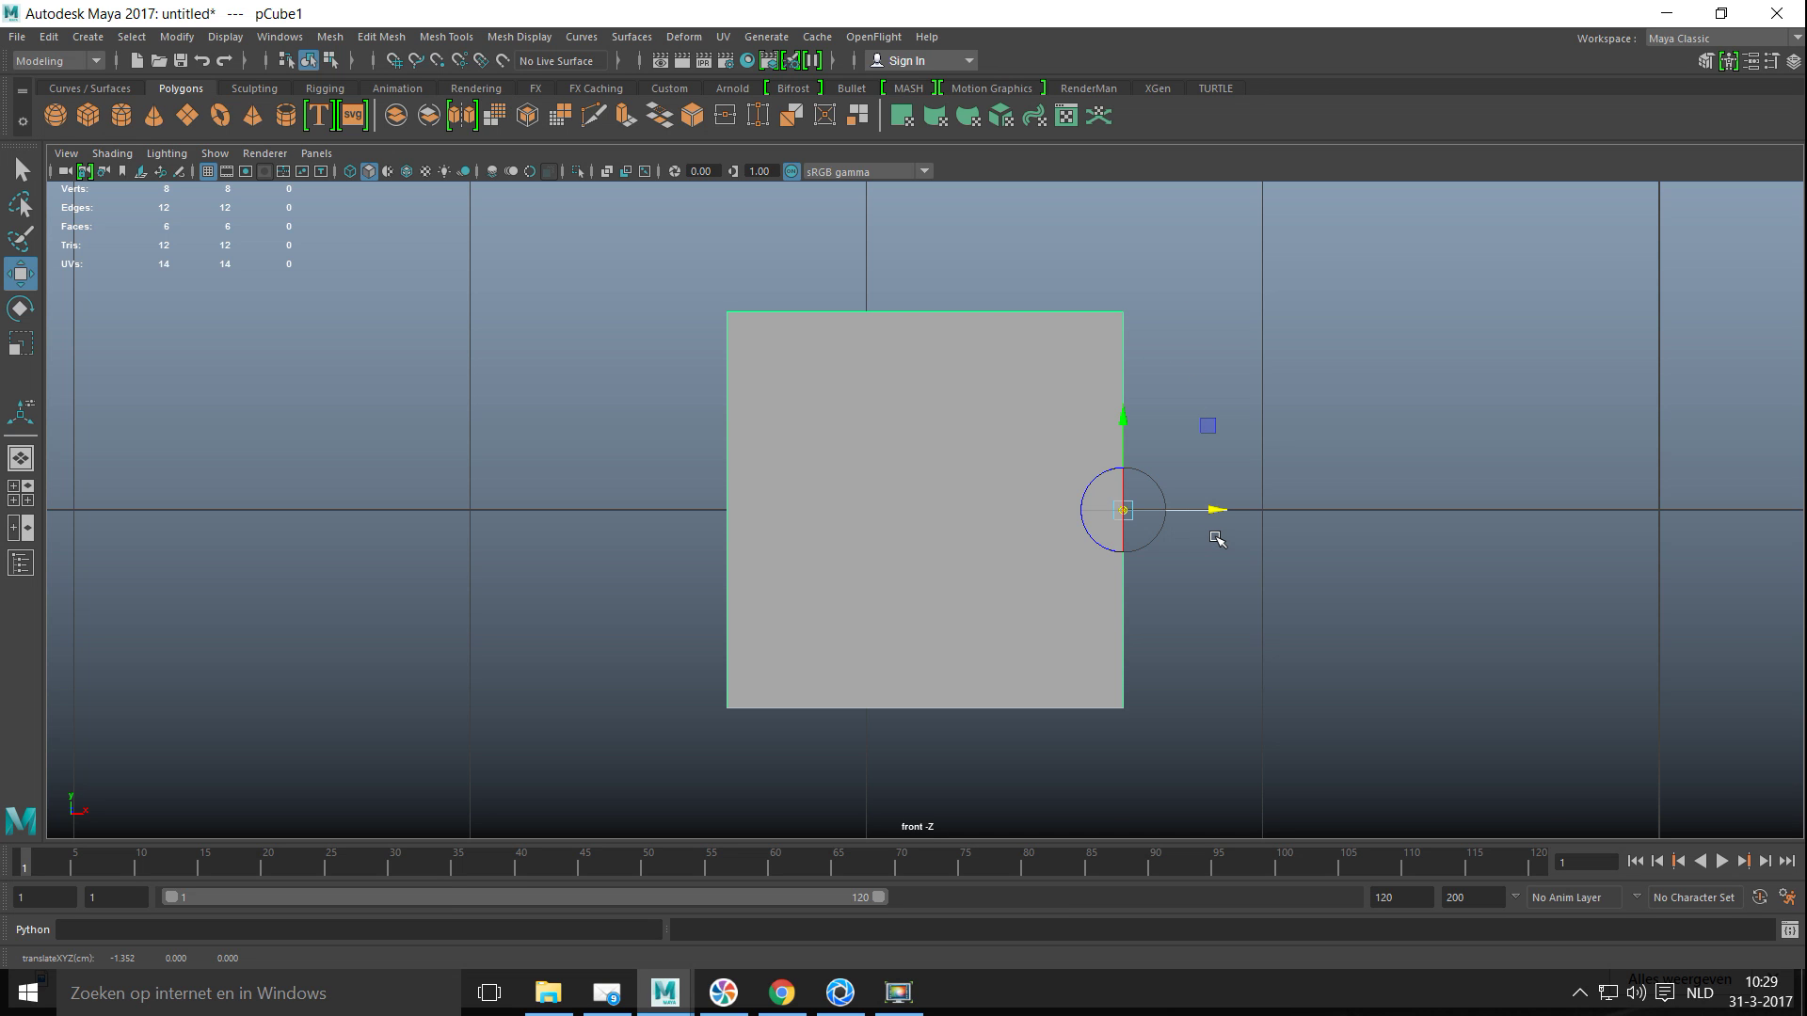
pyautogui.press('d')
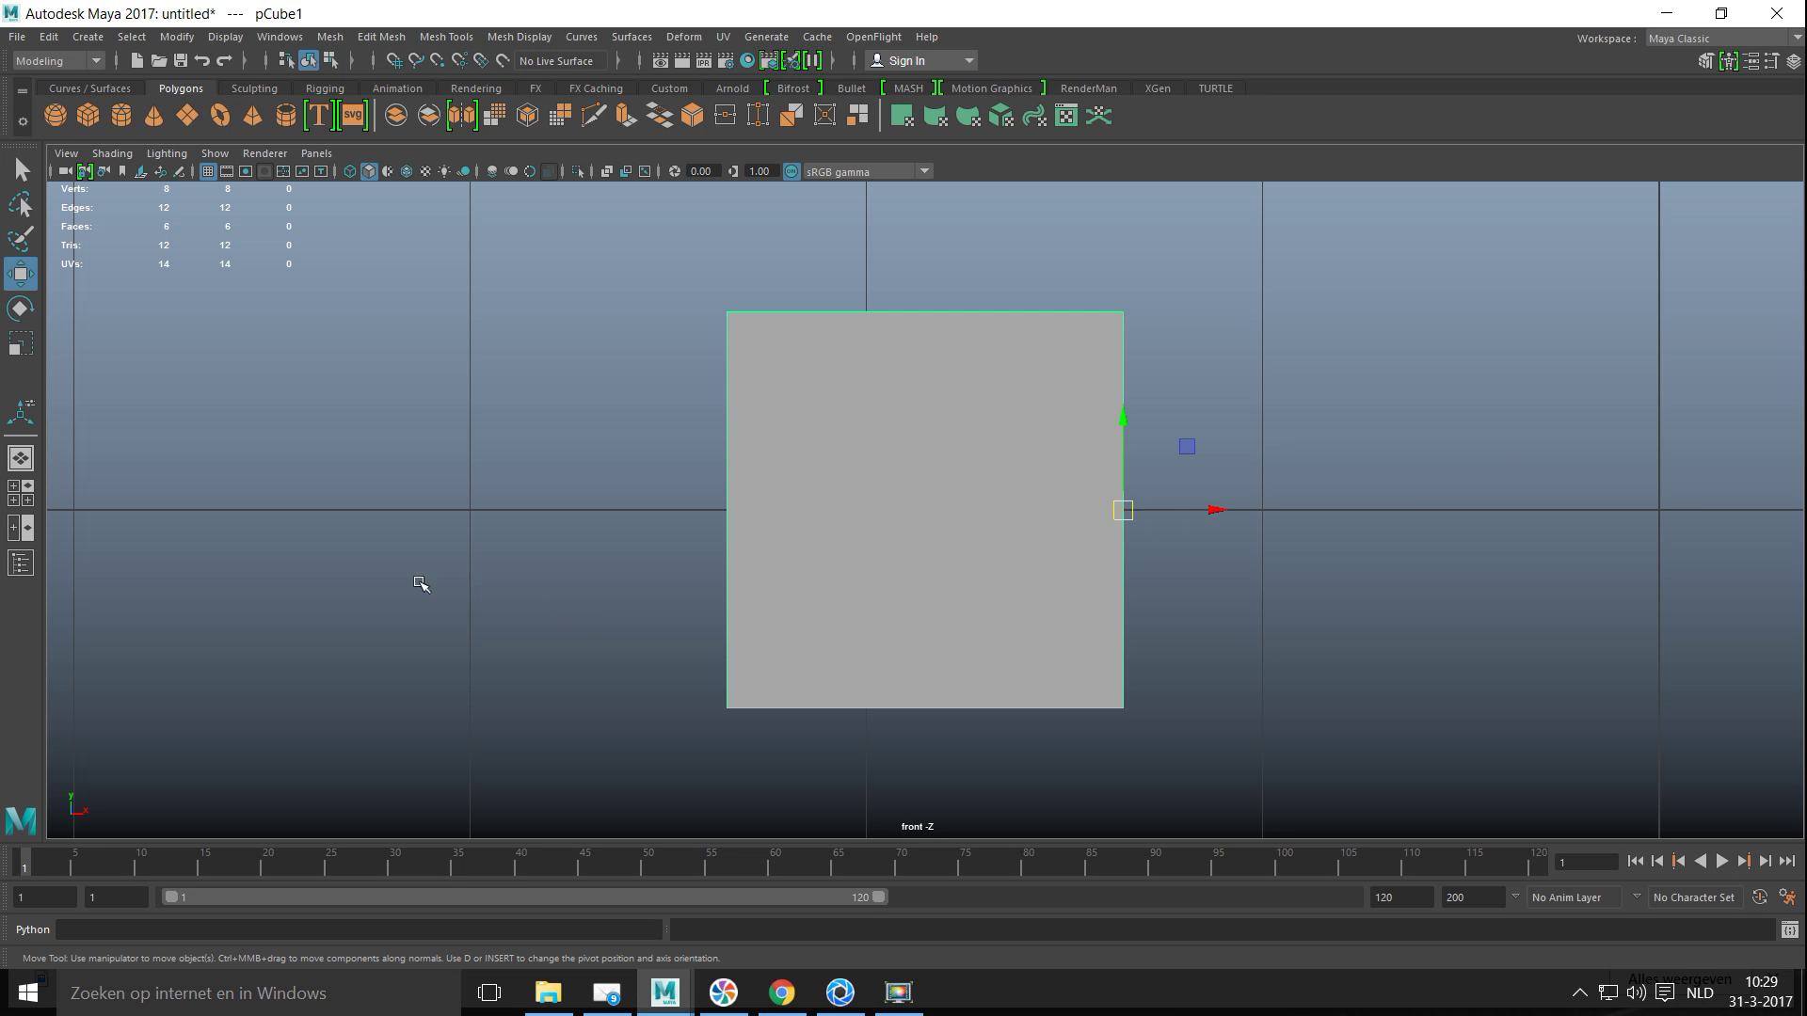
pyautogui.click(21, 494)
# Step: Maximize the perspective view and grid-snap the cube so its edge pivot sits on the origin line
pyautogui.press('space')
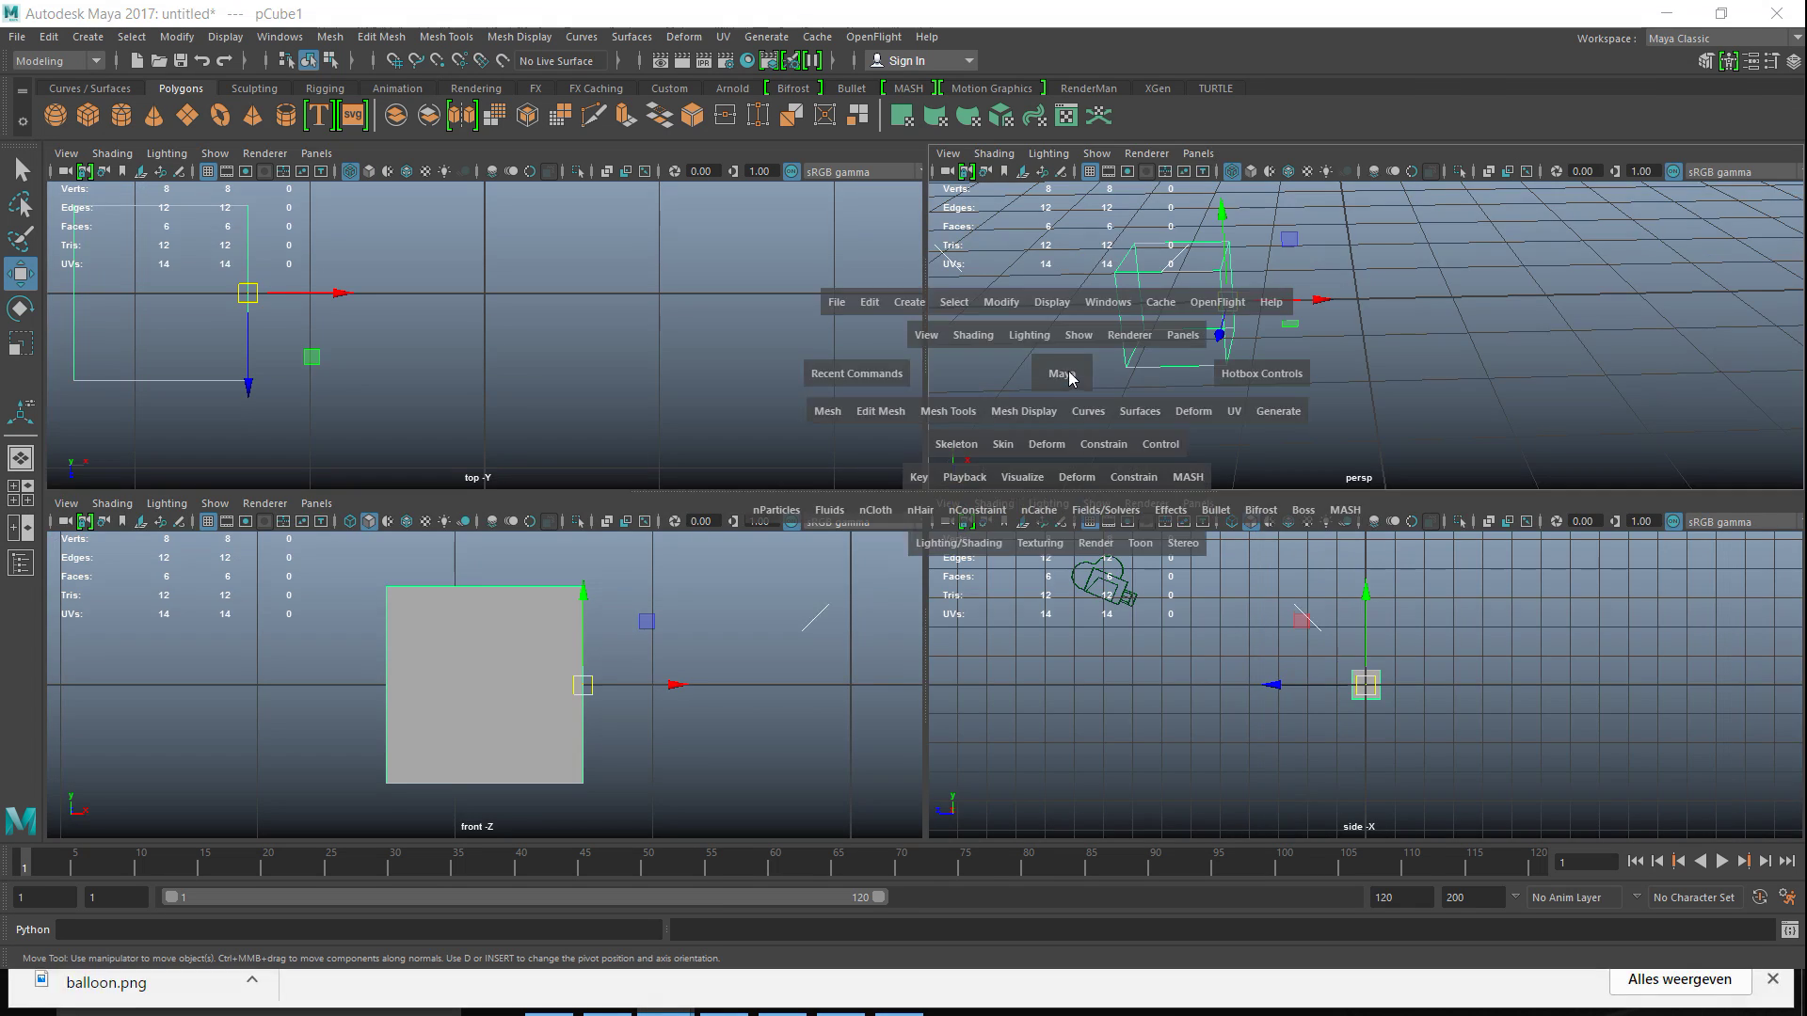
pyautogui.keyDown('alt'); pyautogui.moveTo(815, 593); pyautogui.dragTo(774, 568); pyautogui.keyUp('alt')
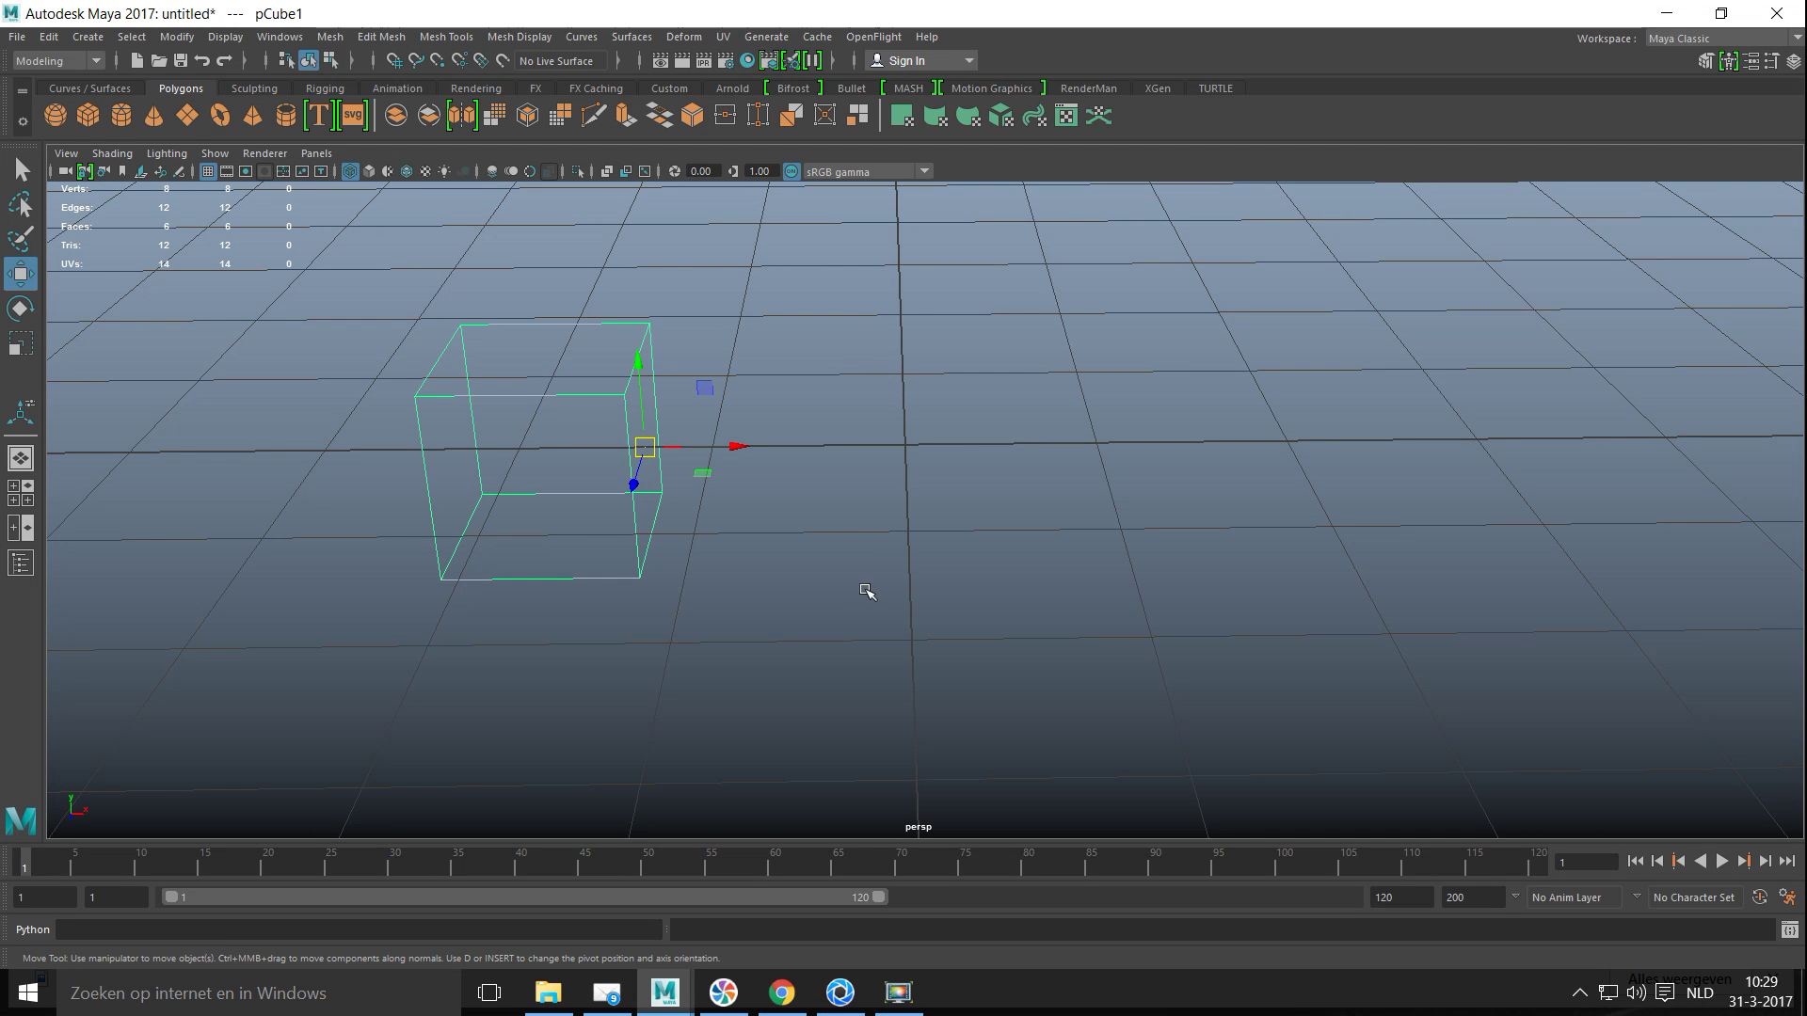
pyautogui.press('x')
pyautogui.moveTo(735, 448); pyautogui.dragTo(870, 464)
pyautogui.keyDown('alt'); pyautogui.moveTo(1051, 470); pyautogui.dragTo(935, 584); pyautogui.keyUp('alt')
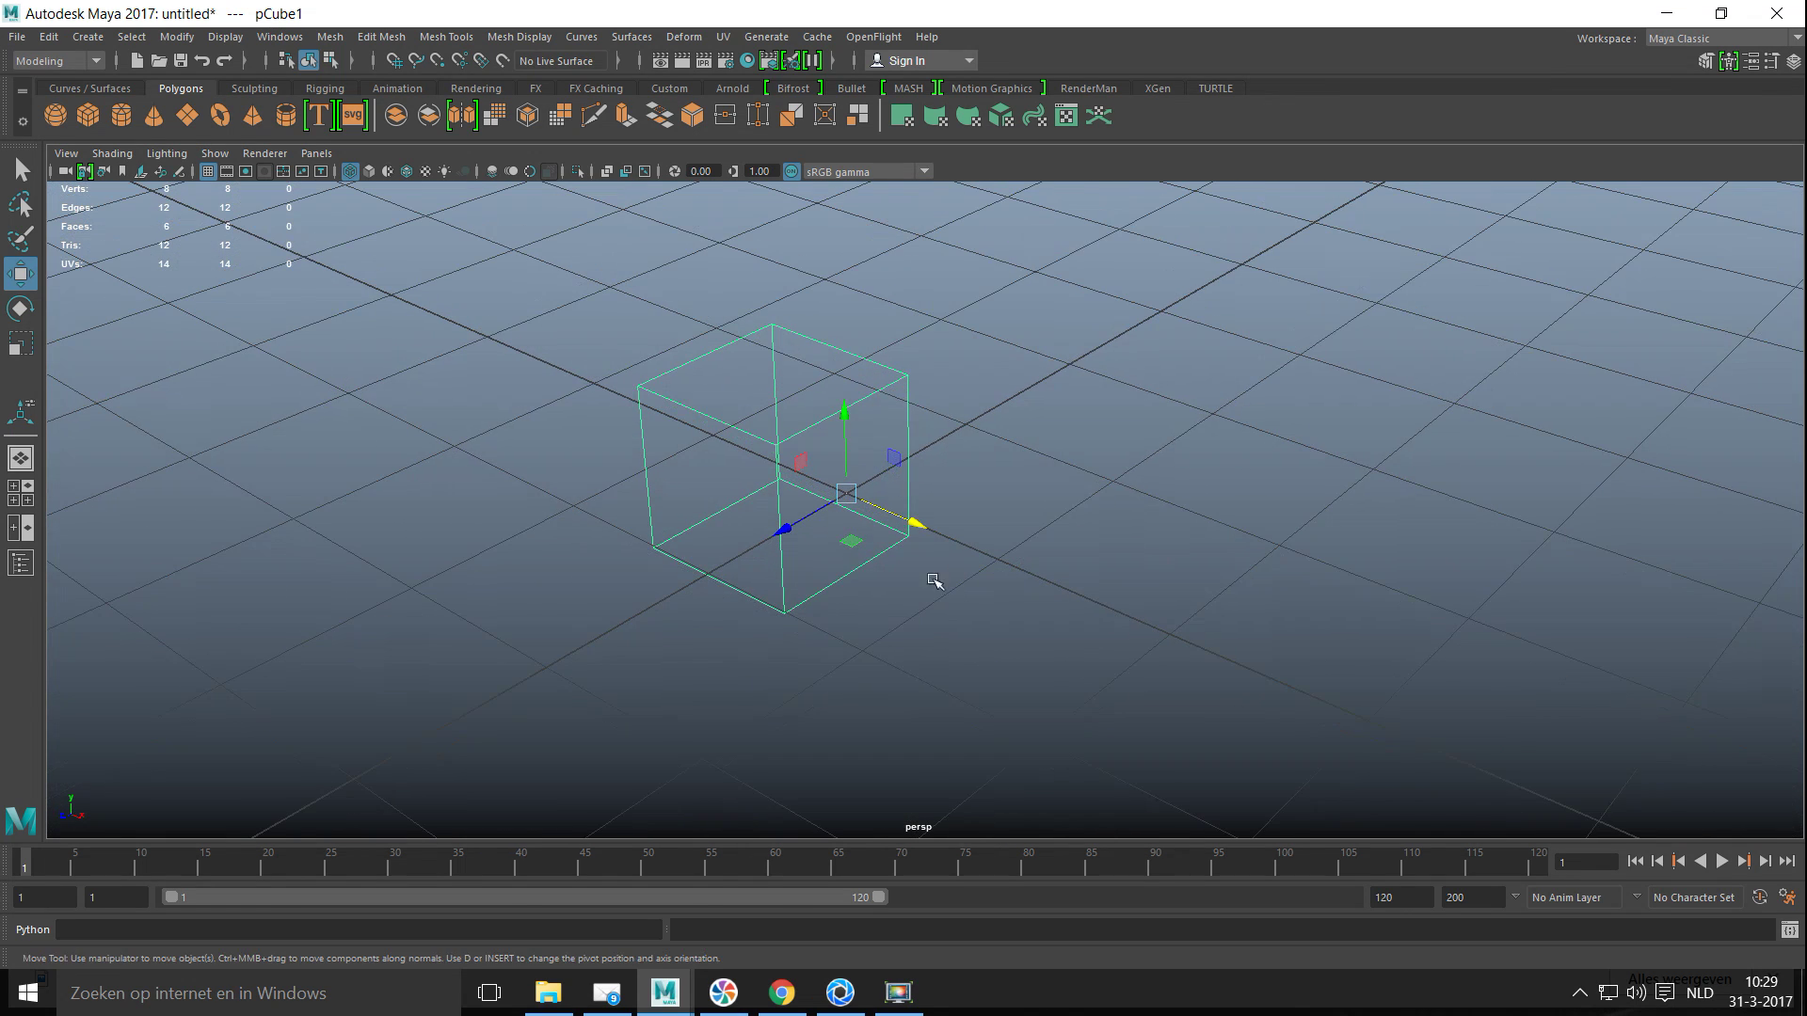
# Step: Create a second cube, move it right along X, and delete the first cube pCube1
pyautogui.click(87, 117)
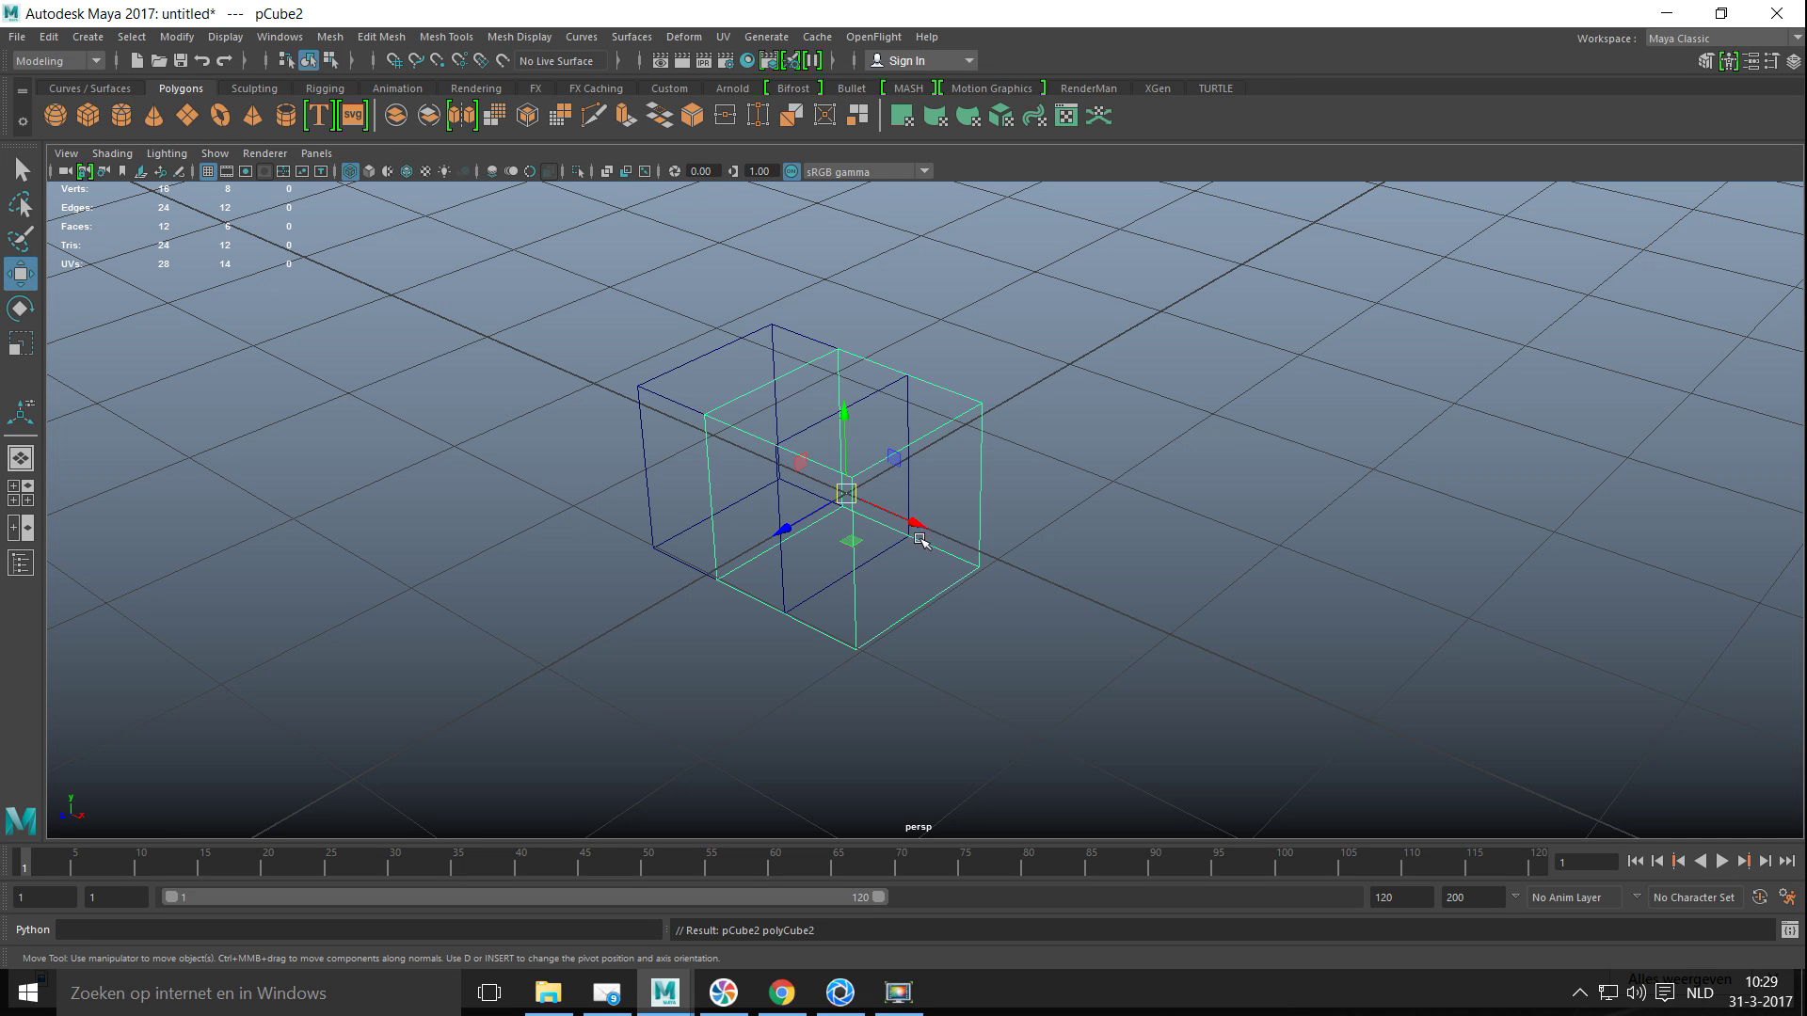
pyautogui.moveTo(918, 523); pyautogui.dragTo(1214, 609)
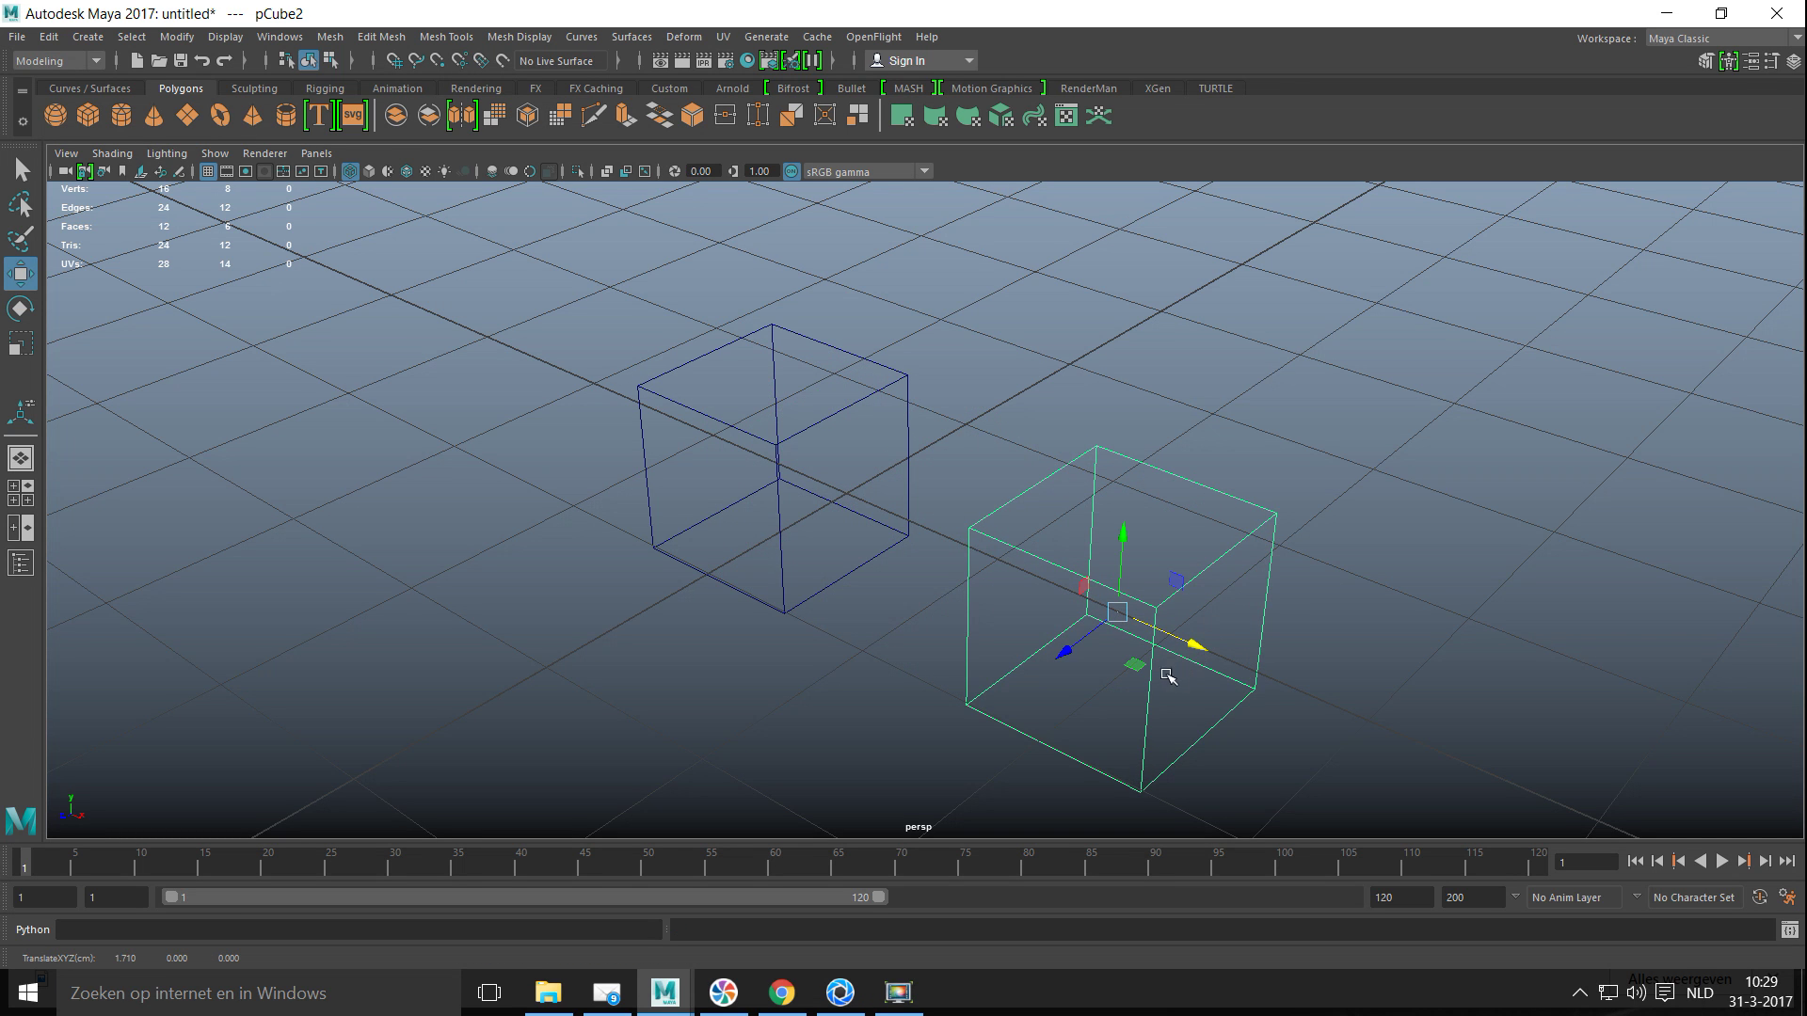
pyautogui.click(765, 442)
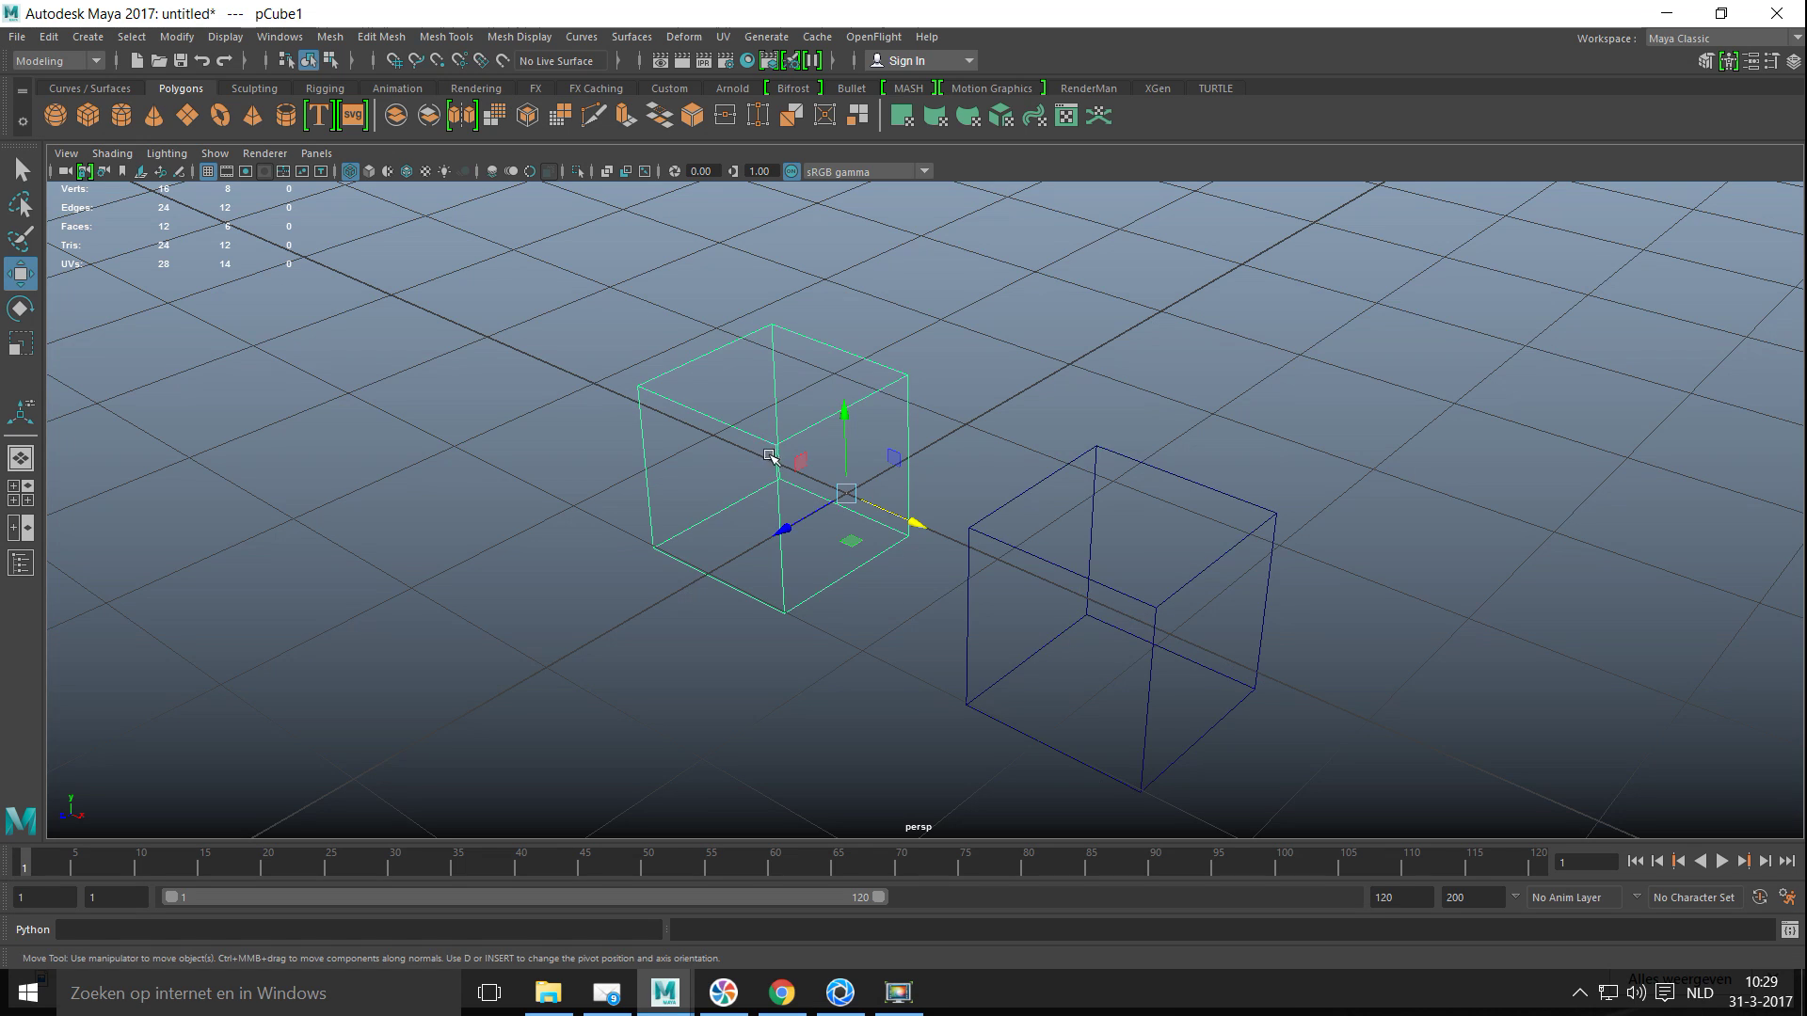
pyautogui.press('Delete')
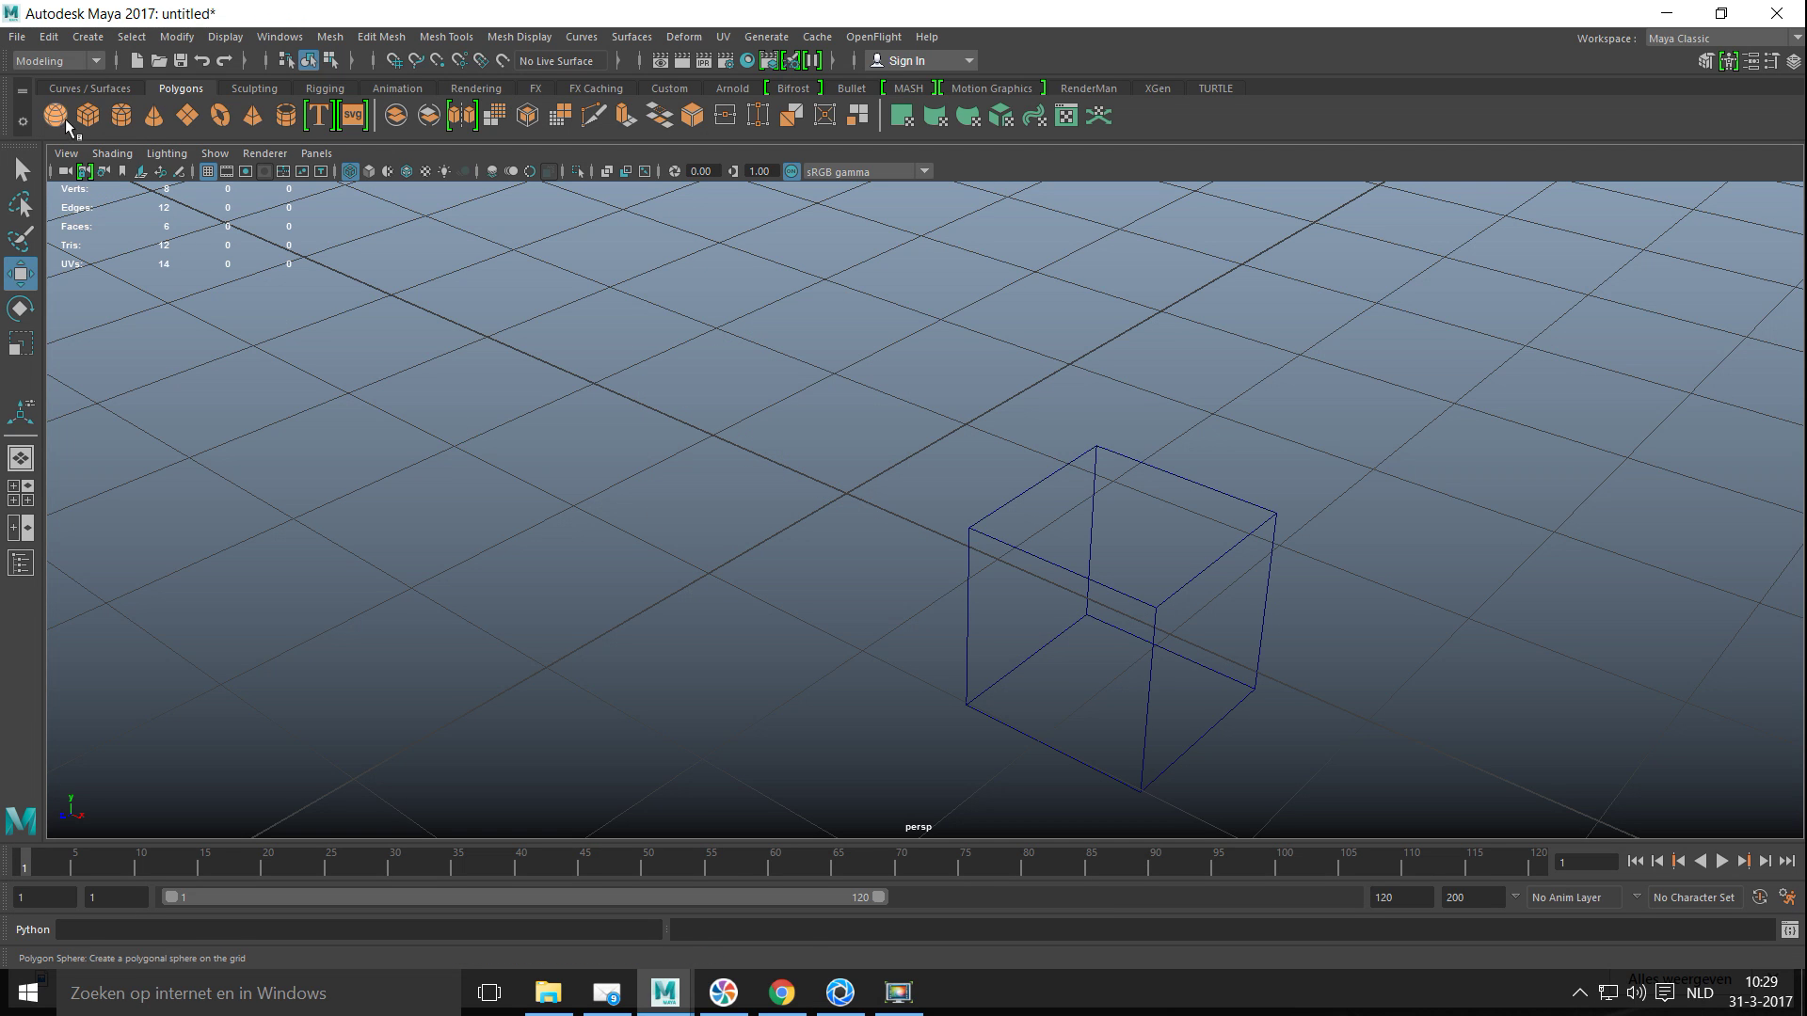
# Step: Create cube pCube3 and move it left of pCube2 to about -1.140 on X
pyautogui.click(90, 115)
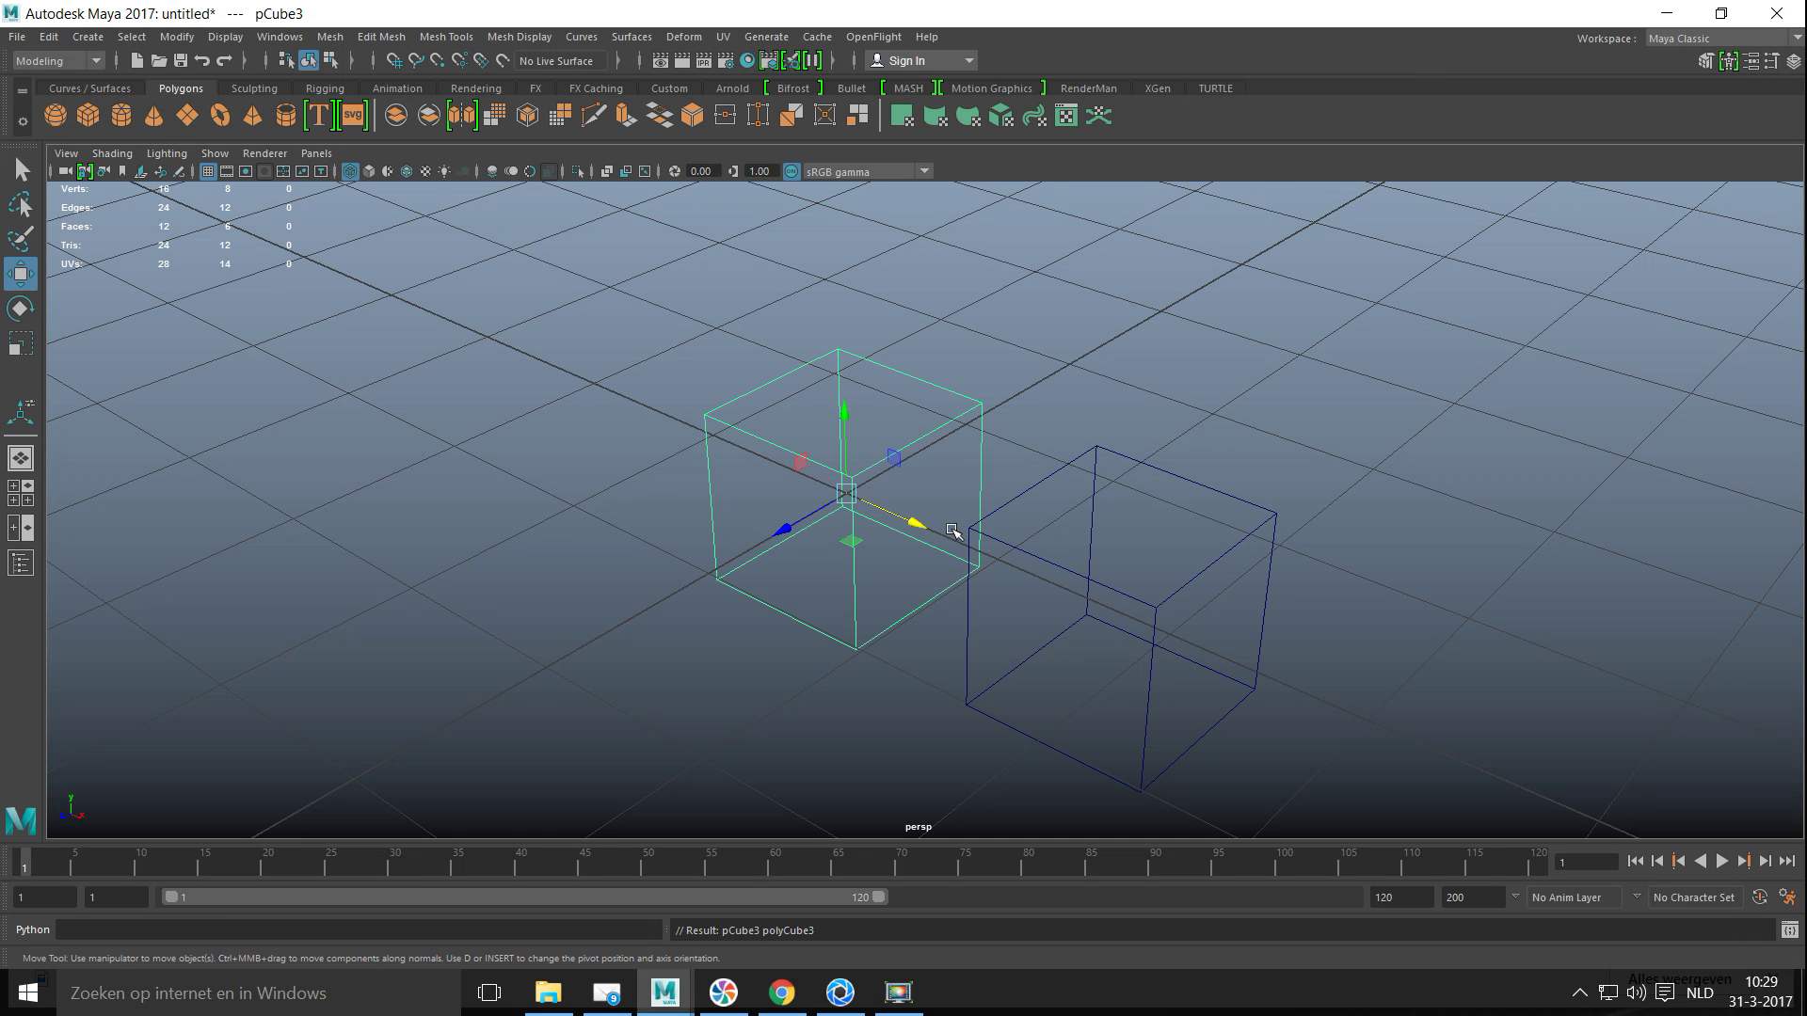
pyautogui.moveTo(927, 525); pyautogui.dragTo(764, 461)
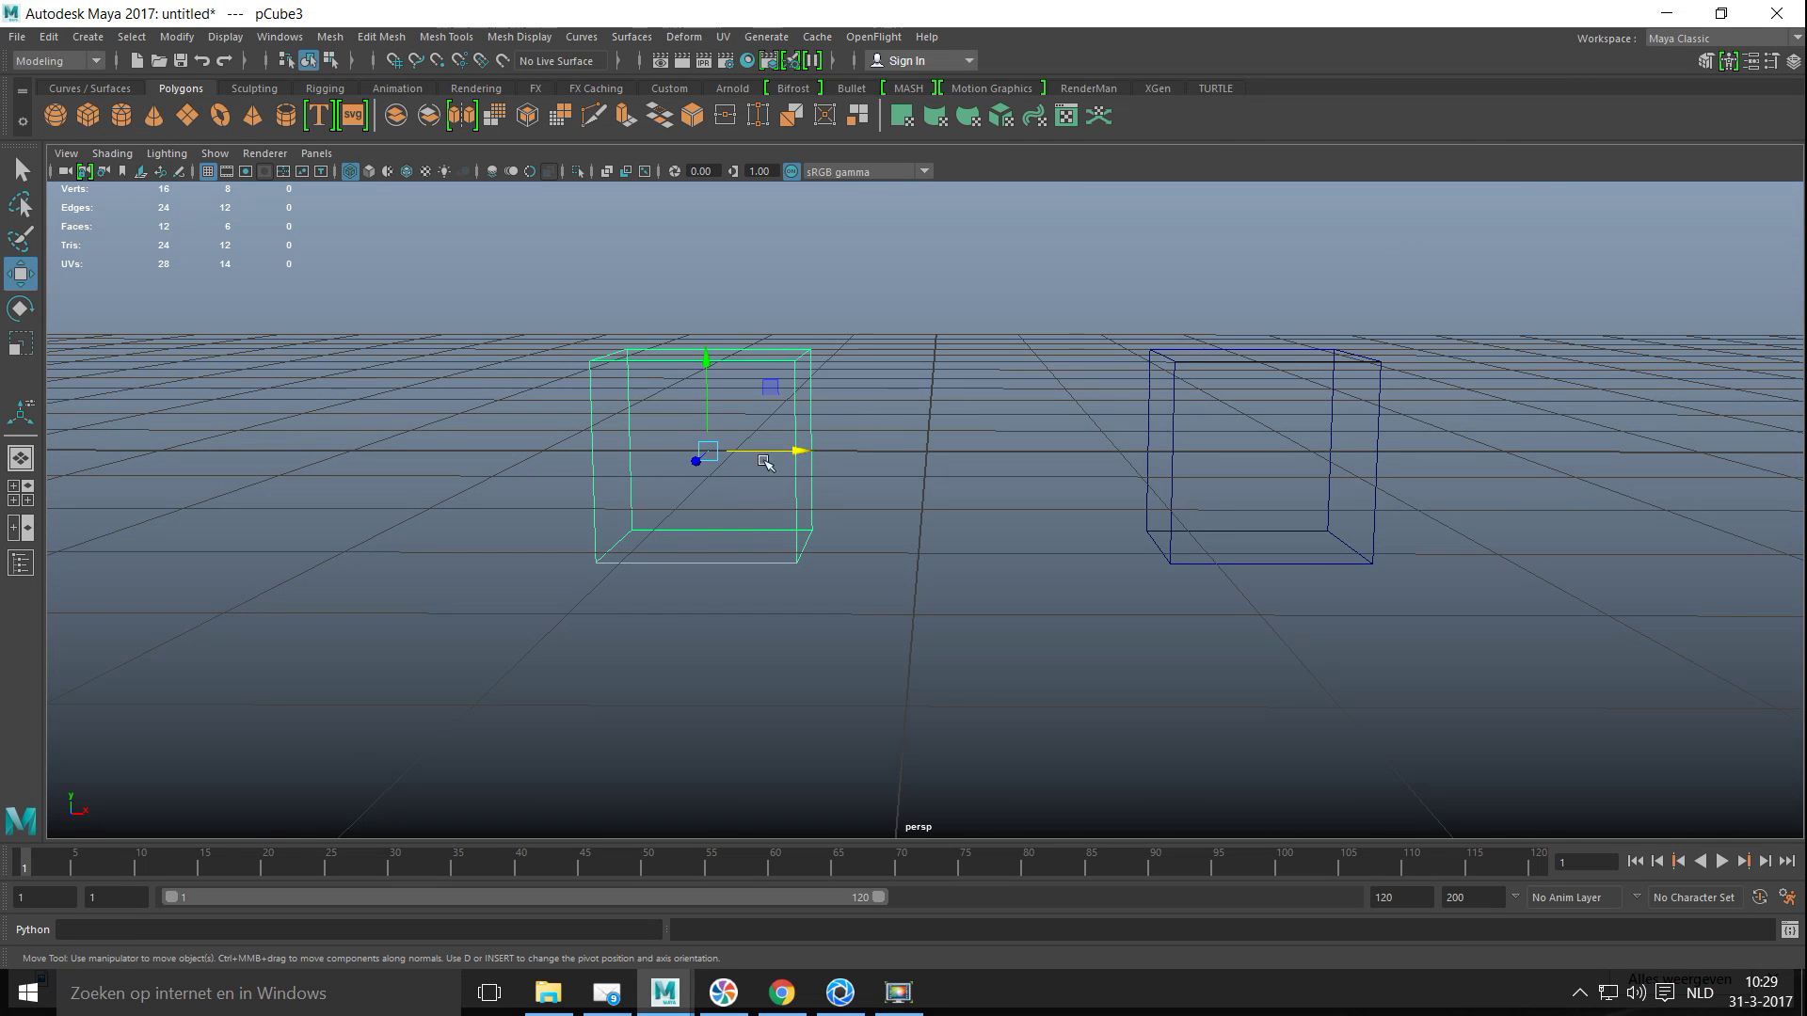
pyautogui.click(1200, 363)
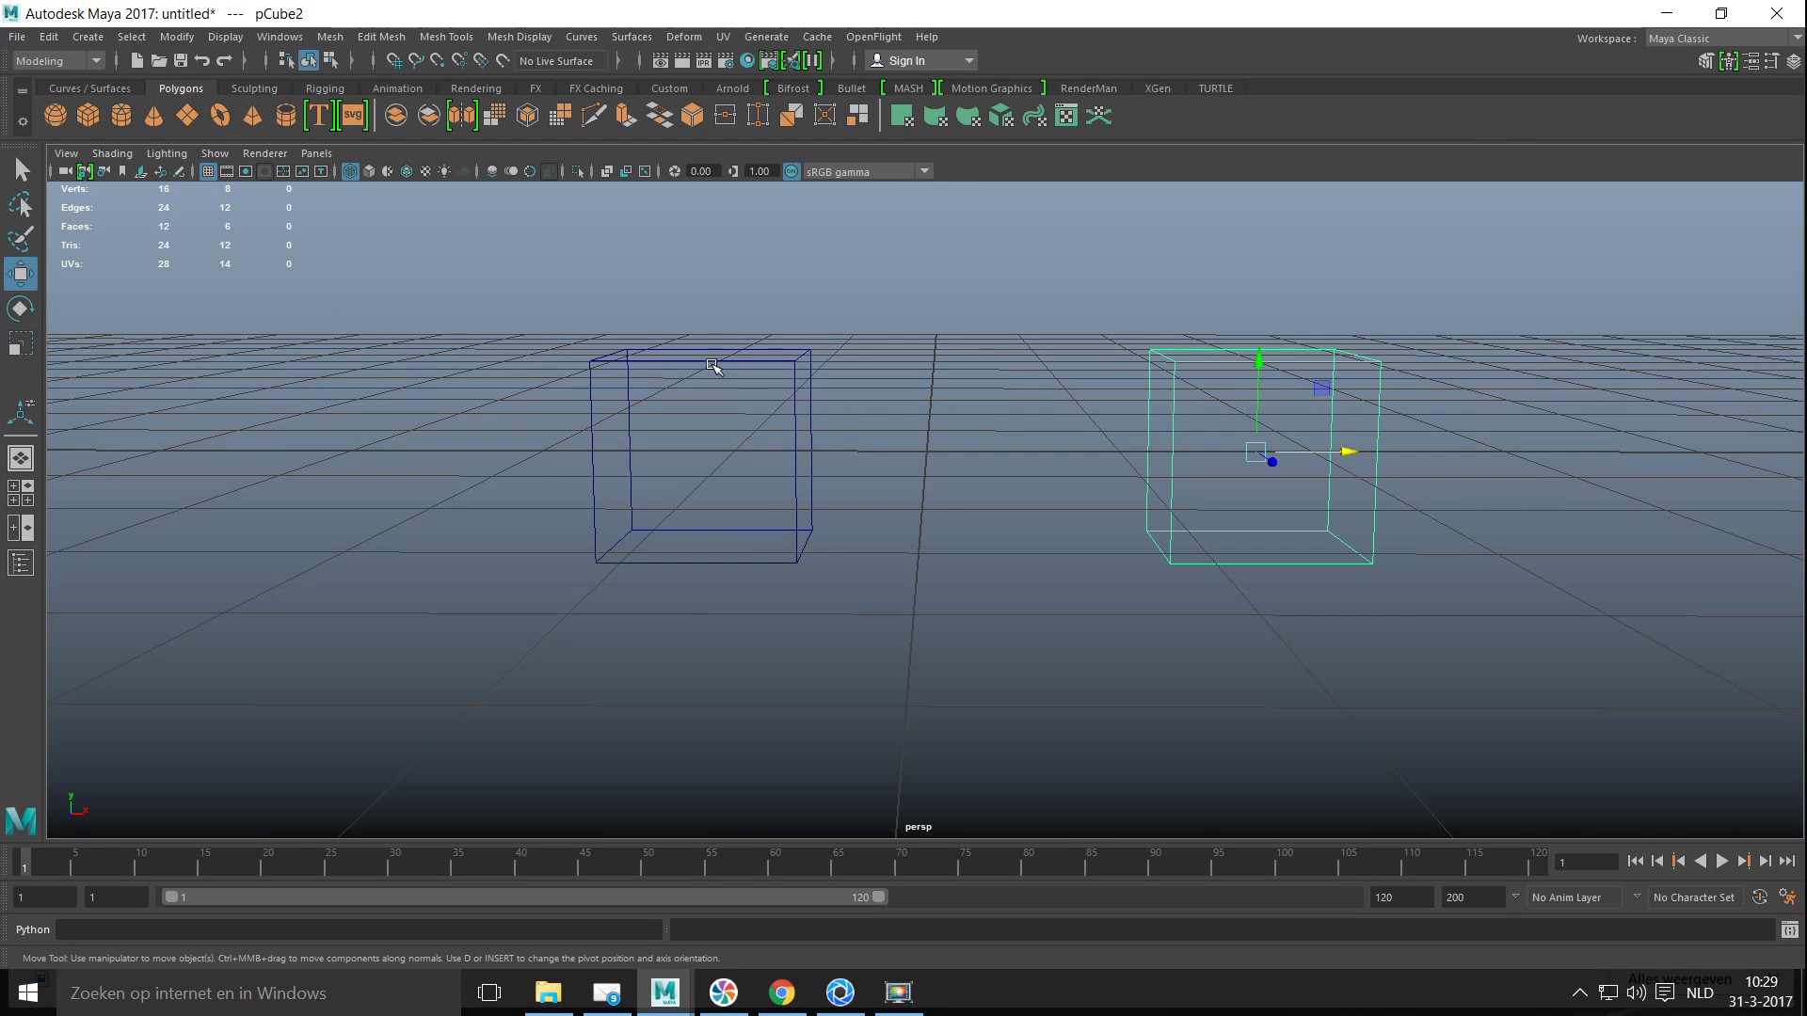
pyautogui.click(713, 367)
pyautogui.click(734, 359)
pyautogui.keyDown('alt'); pyautogui.moveTo(870, 501); pyautogui.dragTo(672, 439); pyautogui.keyUp('alt')
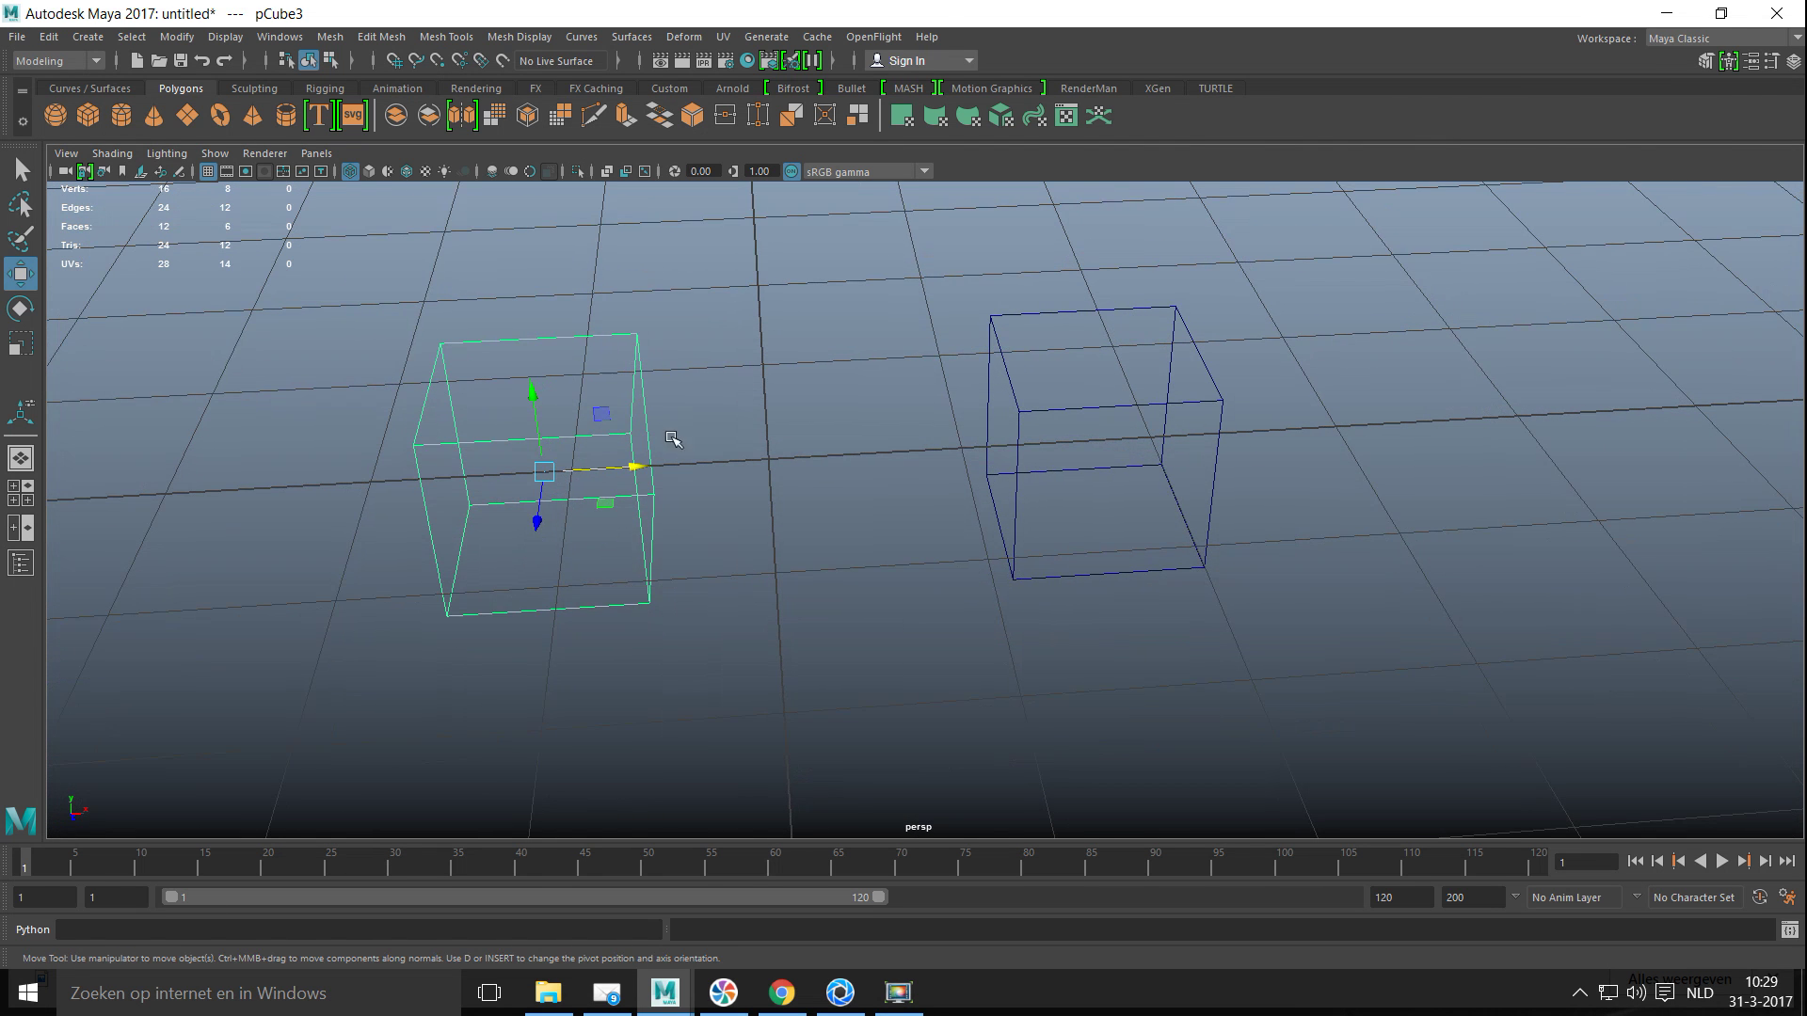
# Step: In edge mode, V-snap pCube3's right vertical edge onto pCube2's corner, then undo
pyautogui.moveTo(638, 403); pyautogui.dragTo(637, 352, button='right')
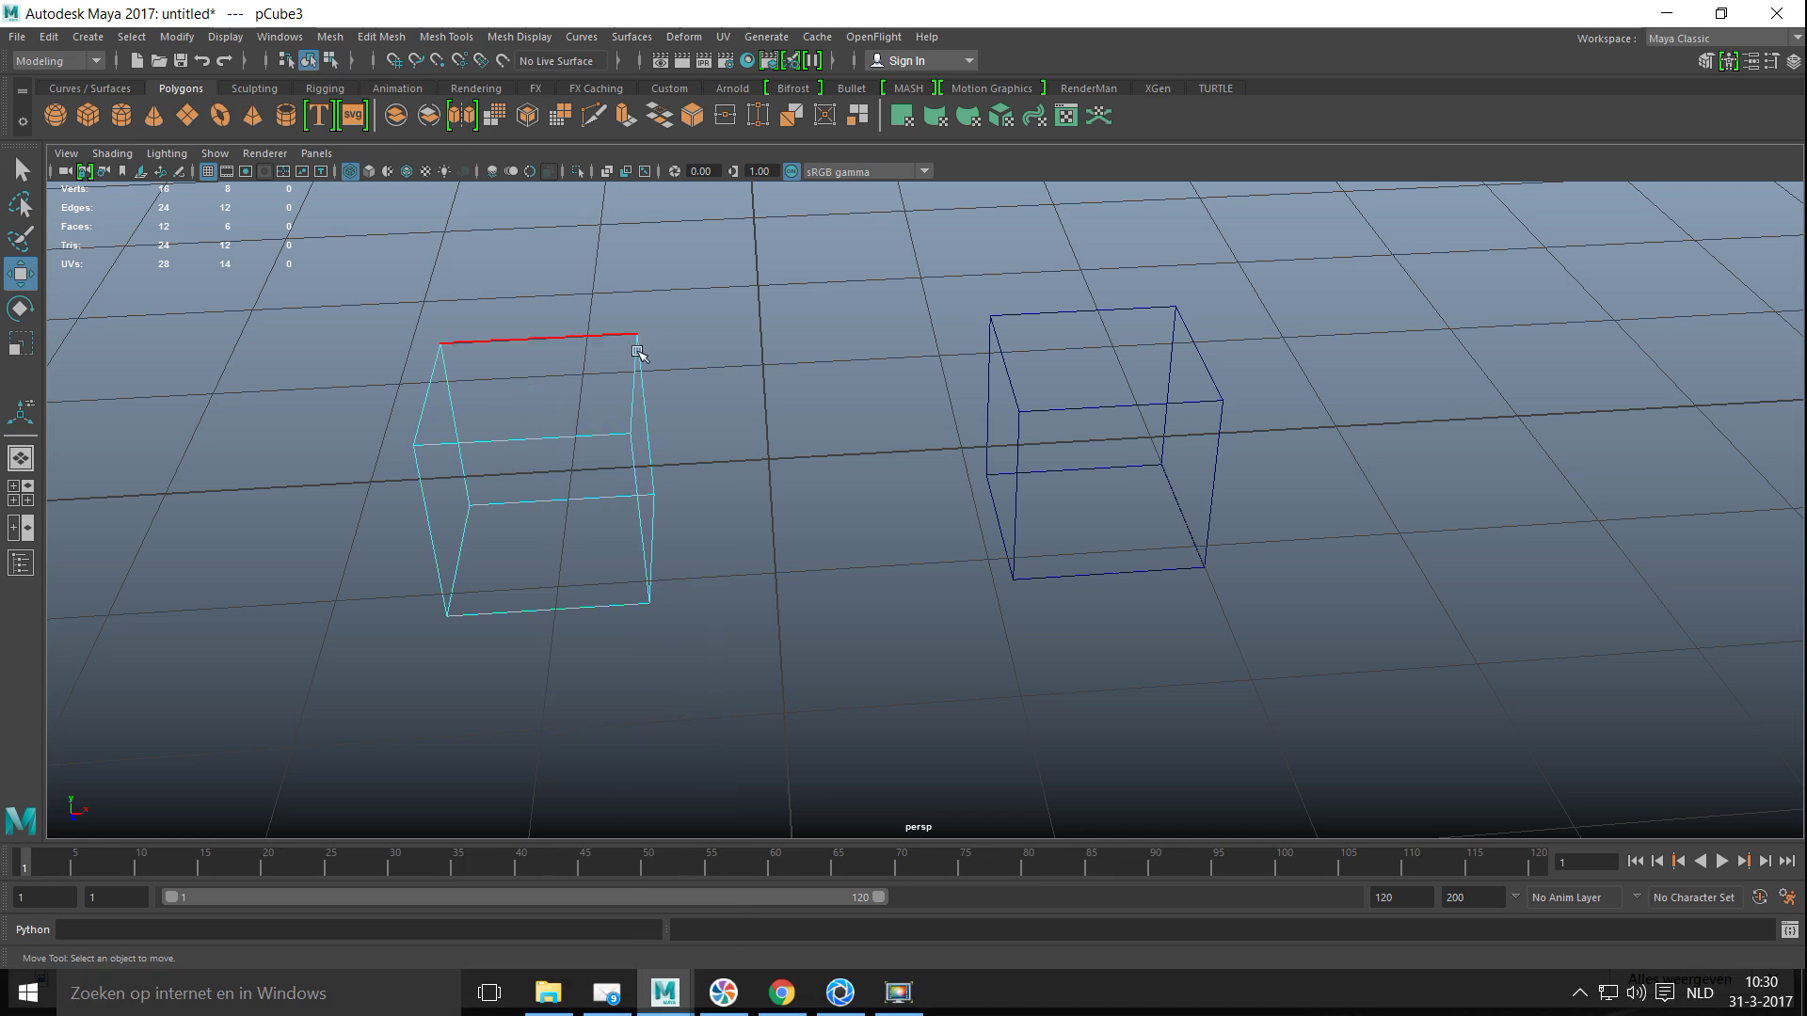
pyautogui.click(636, 393)
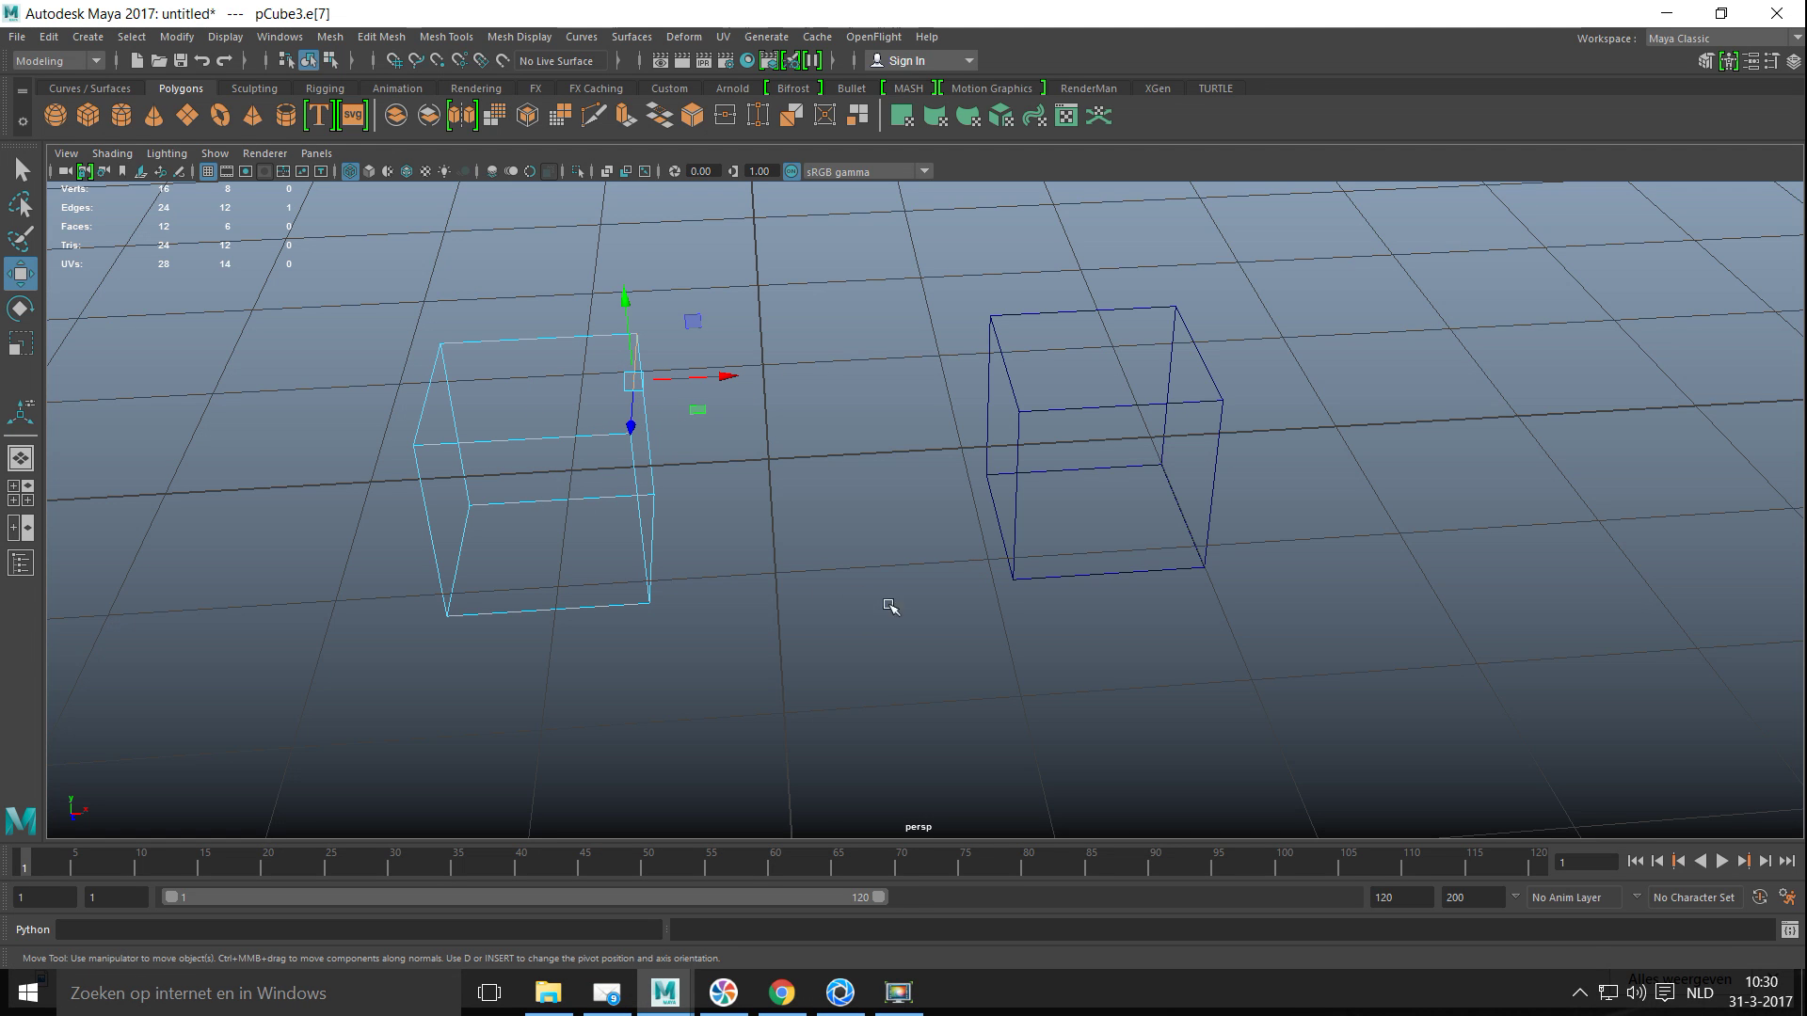
pyautogui.press('v')
pyautogui.moveTo(726, 375); pyautogui.dragTo(864, 398)
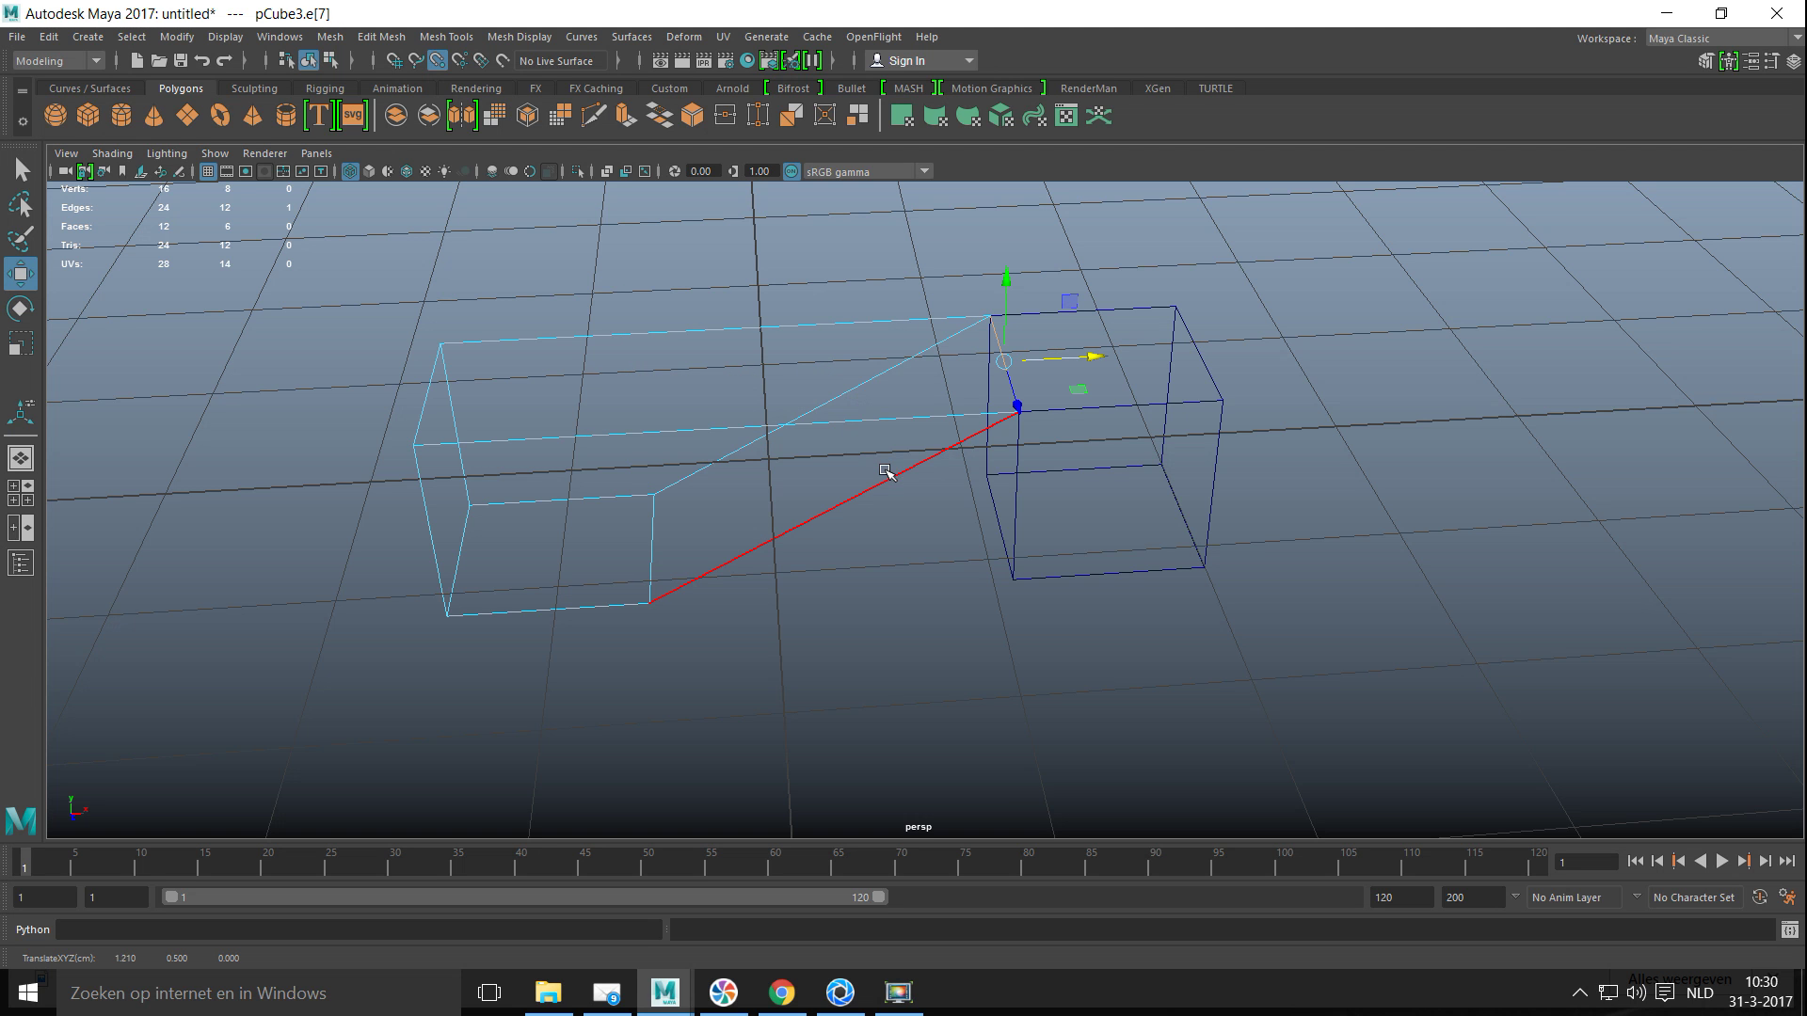
pyautogui.moveTo(895, 517)
pyautogui.keyDown('alt'); pyautogui.mouseDown()
pyautogui.moveTo(923, 504)
pyautogui.moveTo(916, 468)
pyautogui.moveTo(1008, 467)
pyautogui.moveTo(1029, 496)
pyautogui.moveTo(1016, 556)
pyautogui.moveTo(911, 517)
pyautogui.mouseUp(); pyautogui.keyUp('alt')
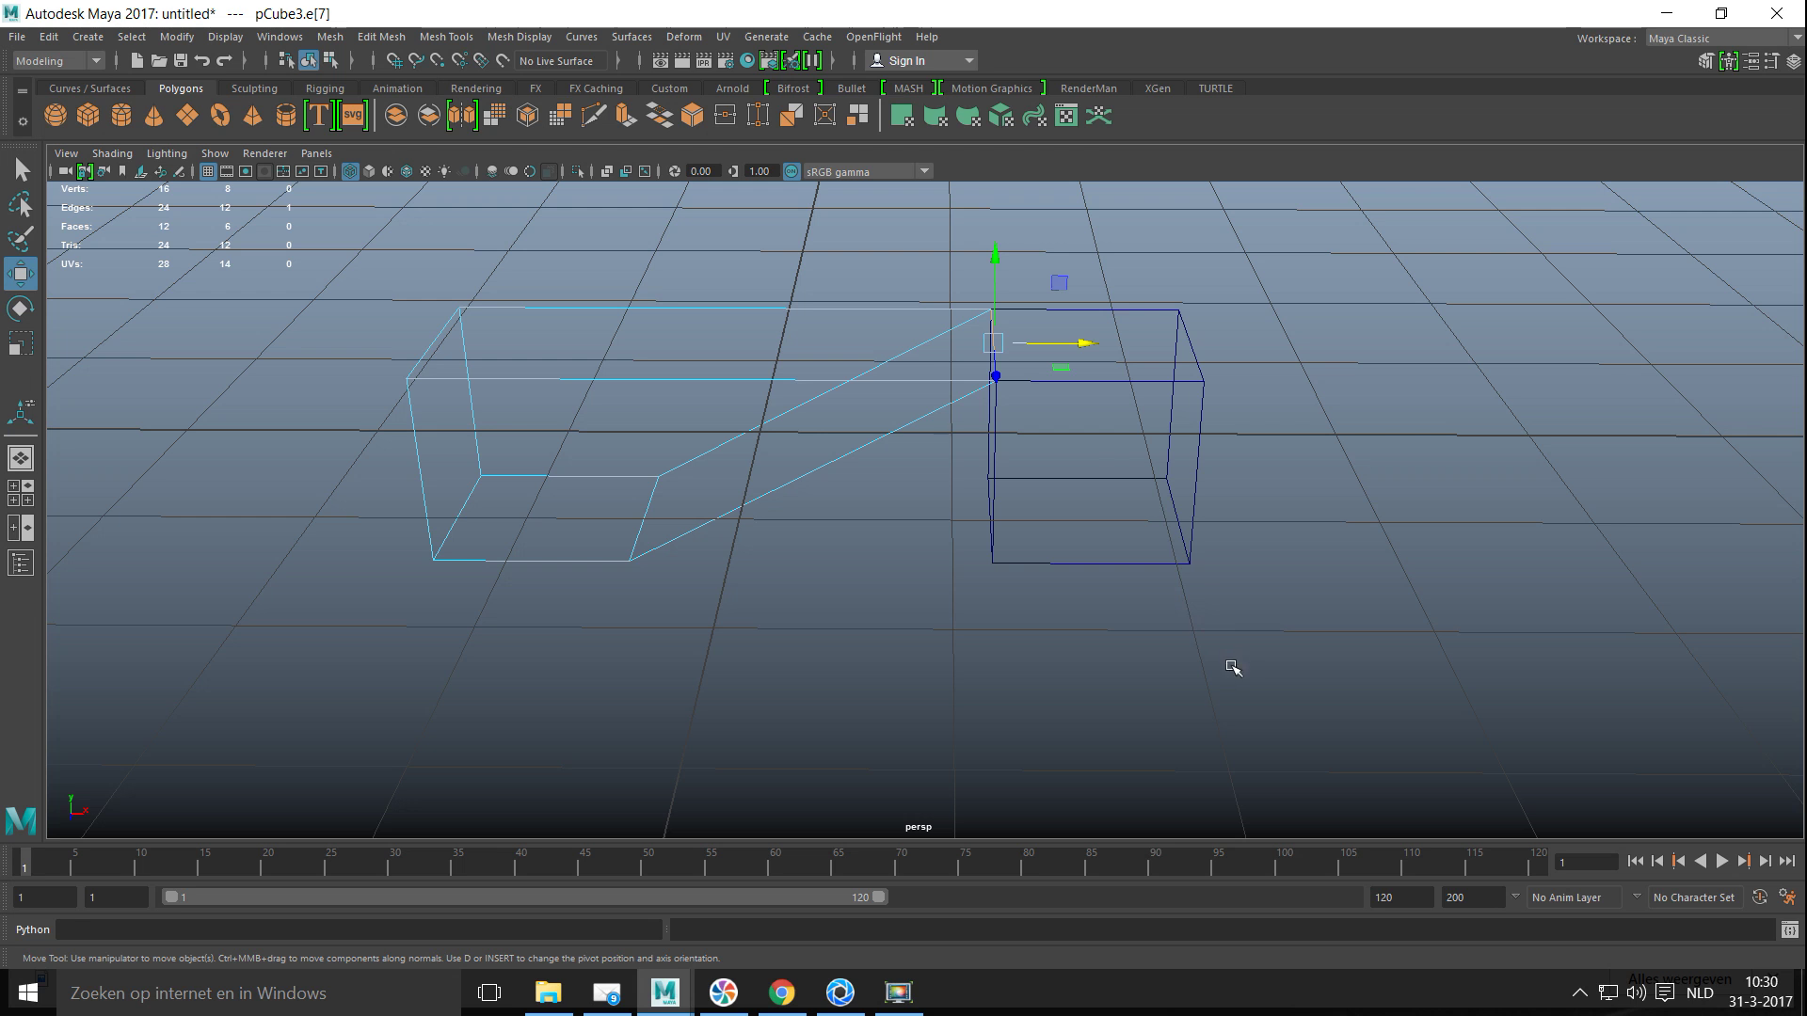
pyautogui.hotkey('ctrl', 'z')
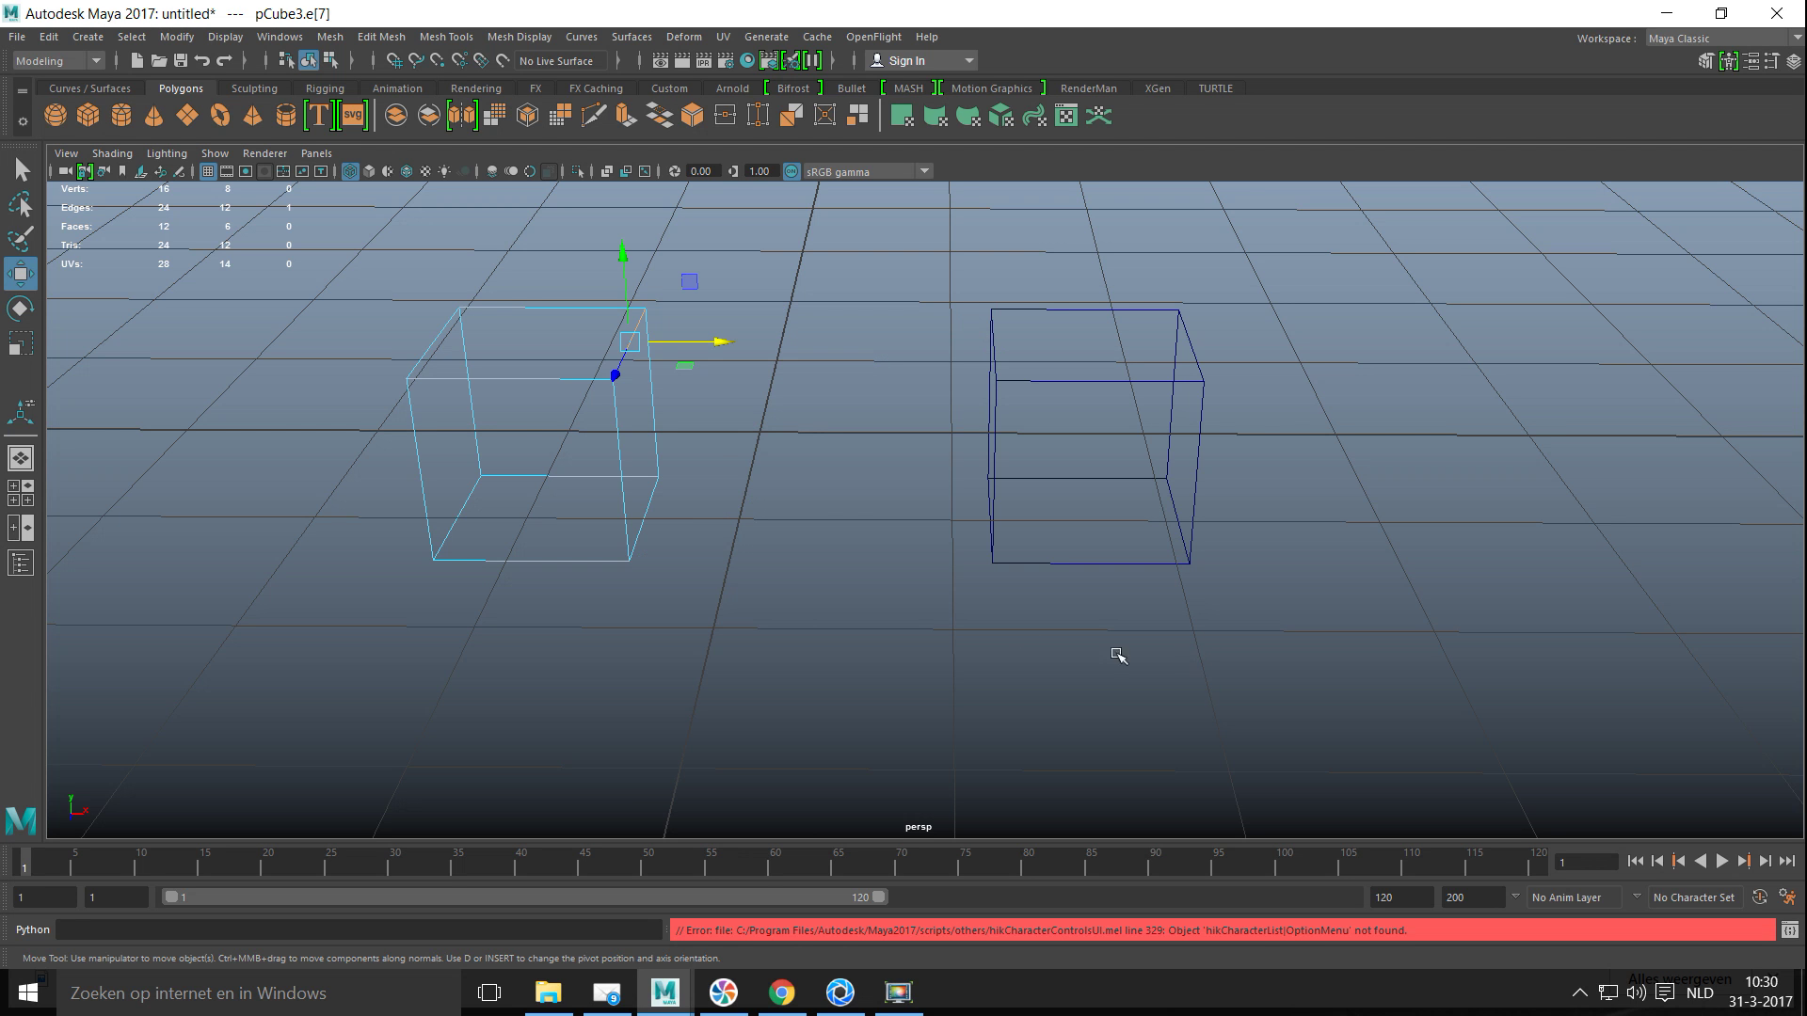
# Step: Snap a different edge of pCube3 onto pCube2's corner, then undo it
pyautogui.click(649, 522)
pyautogui.keyDown('alt'); pyautogui.moveTo(778, 646); pyautogui.dragTo(887, 646); pyautogui.keyUp('alt')
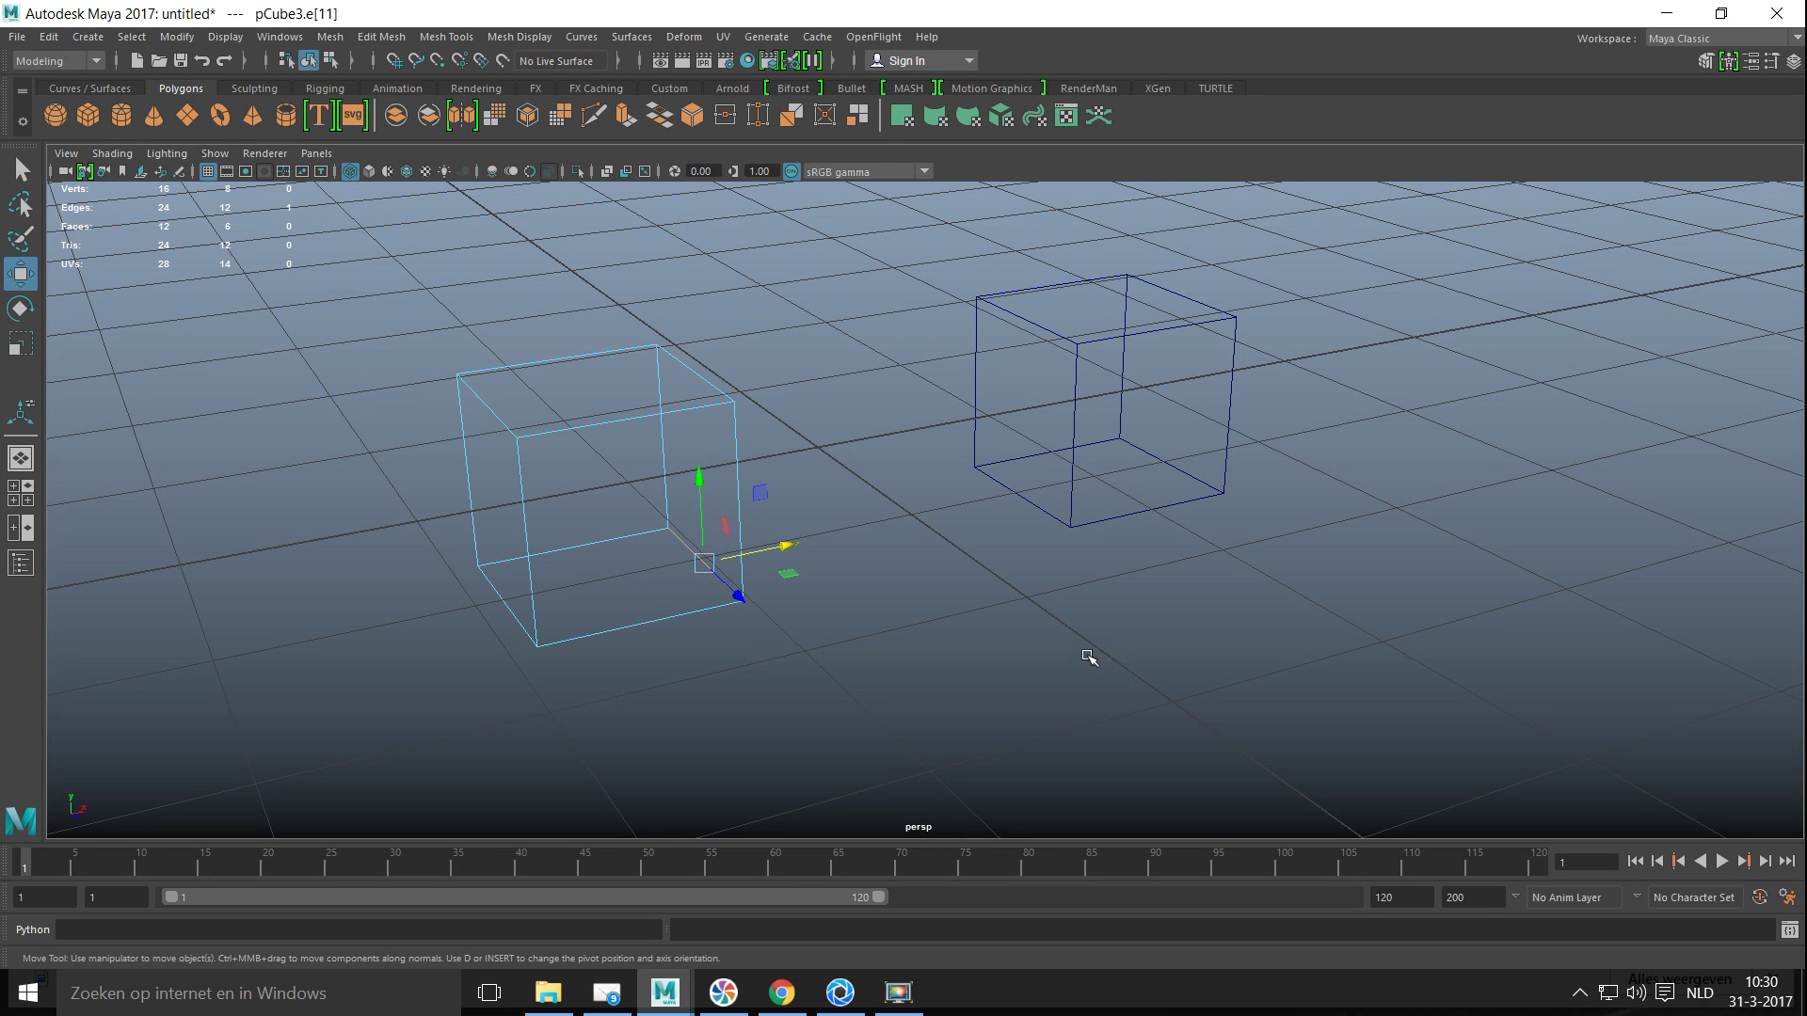
pyautogui.moveTo(798, 548); pyautogui.dragTo(908, 525)
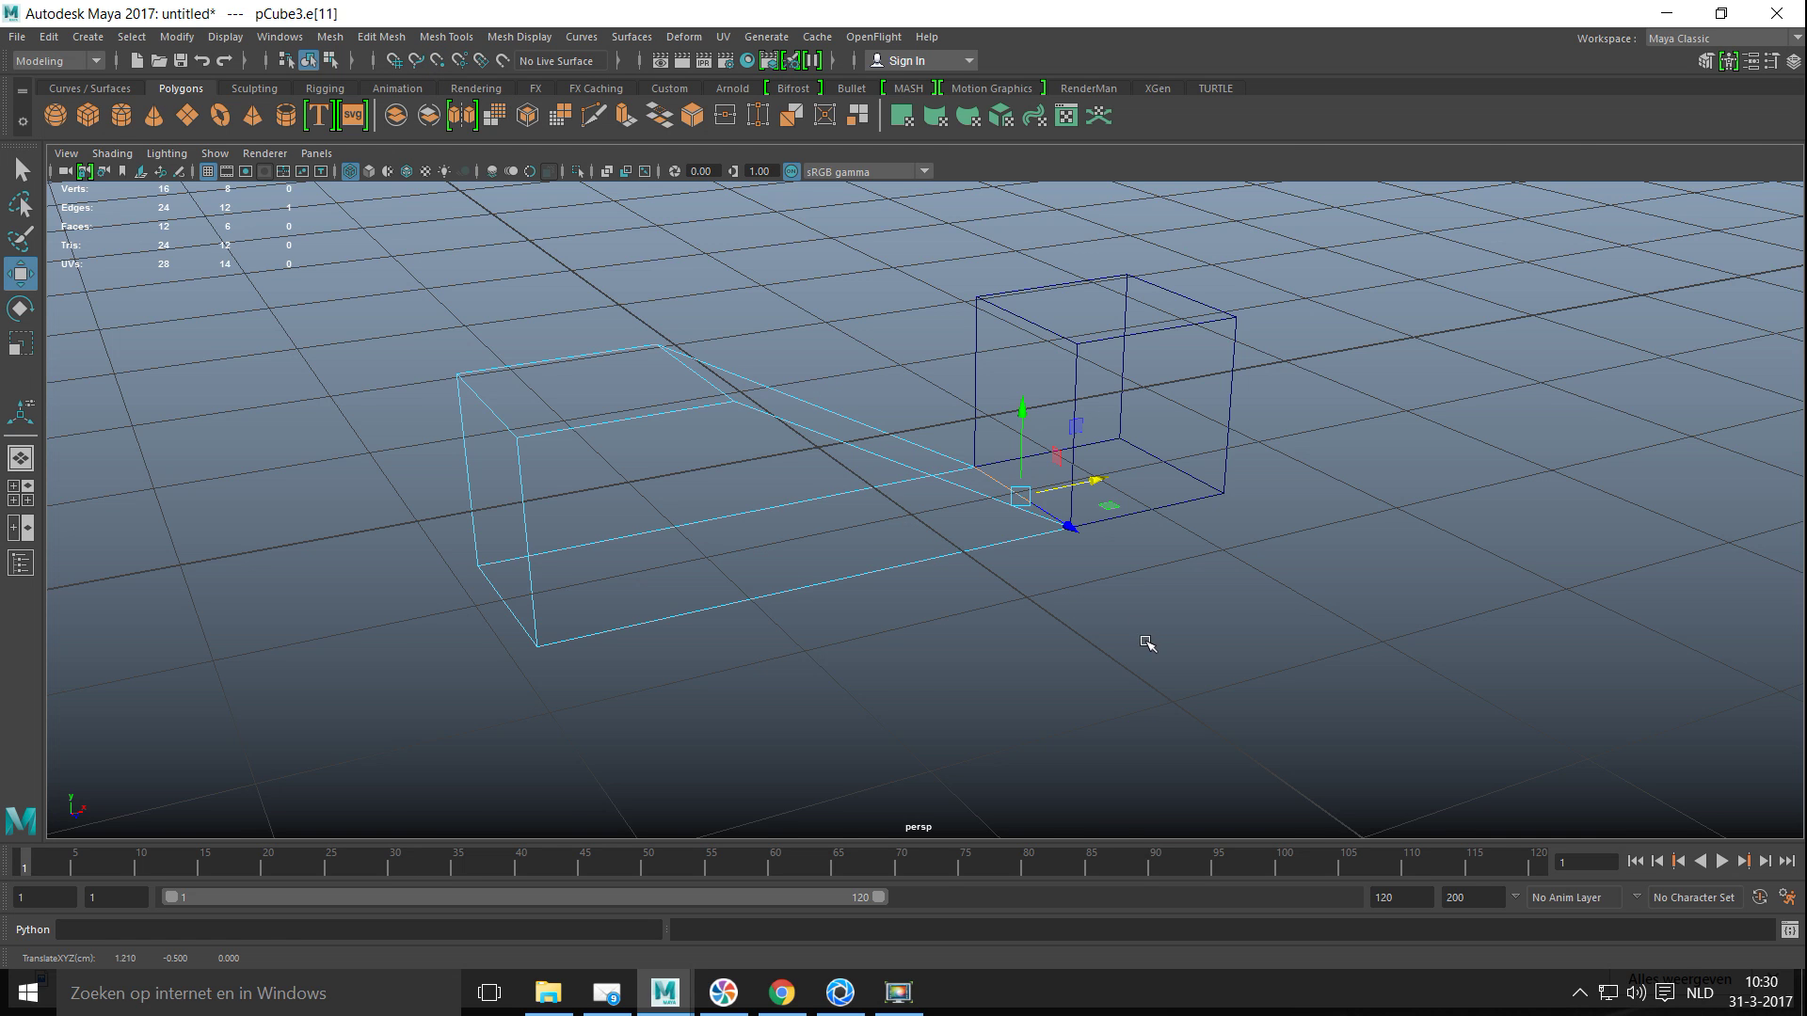
pyautogui.keyDown('alt'); pyautogui.moveTo(1146, 643); pyautogui.dragTo(1107, 643); pyautogui.keyUp('alt')
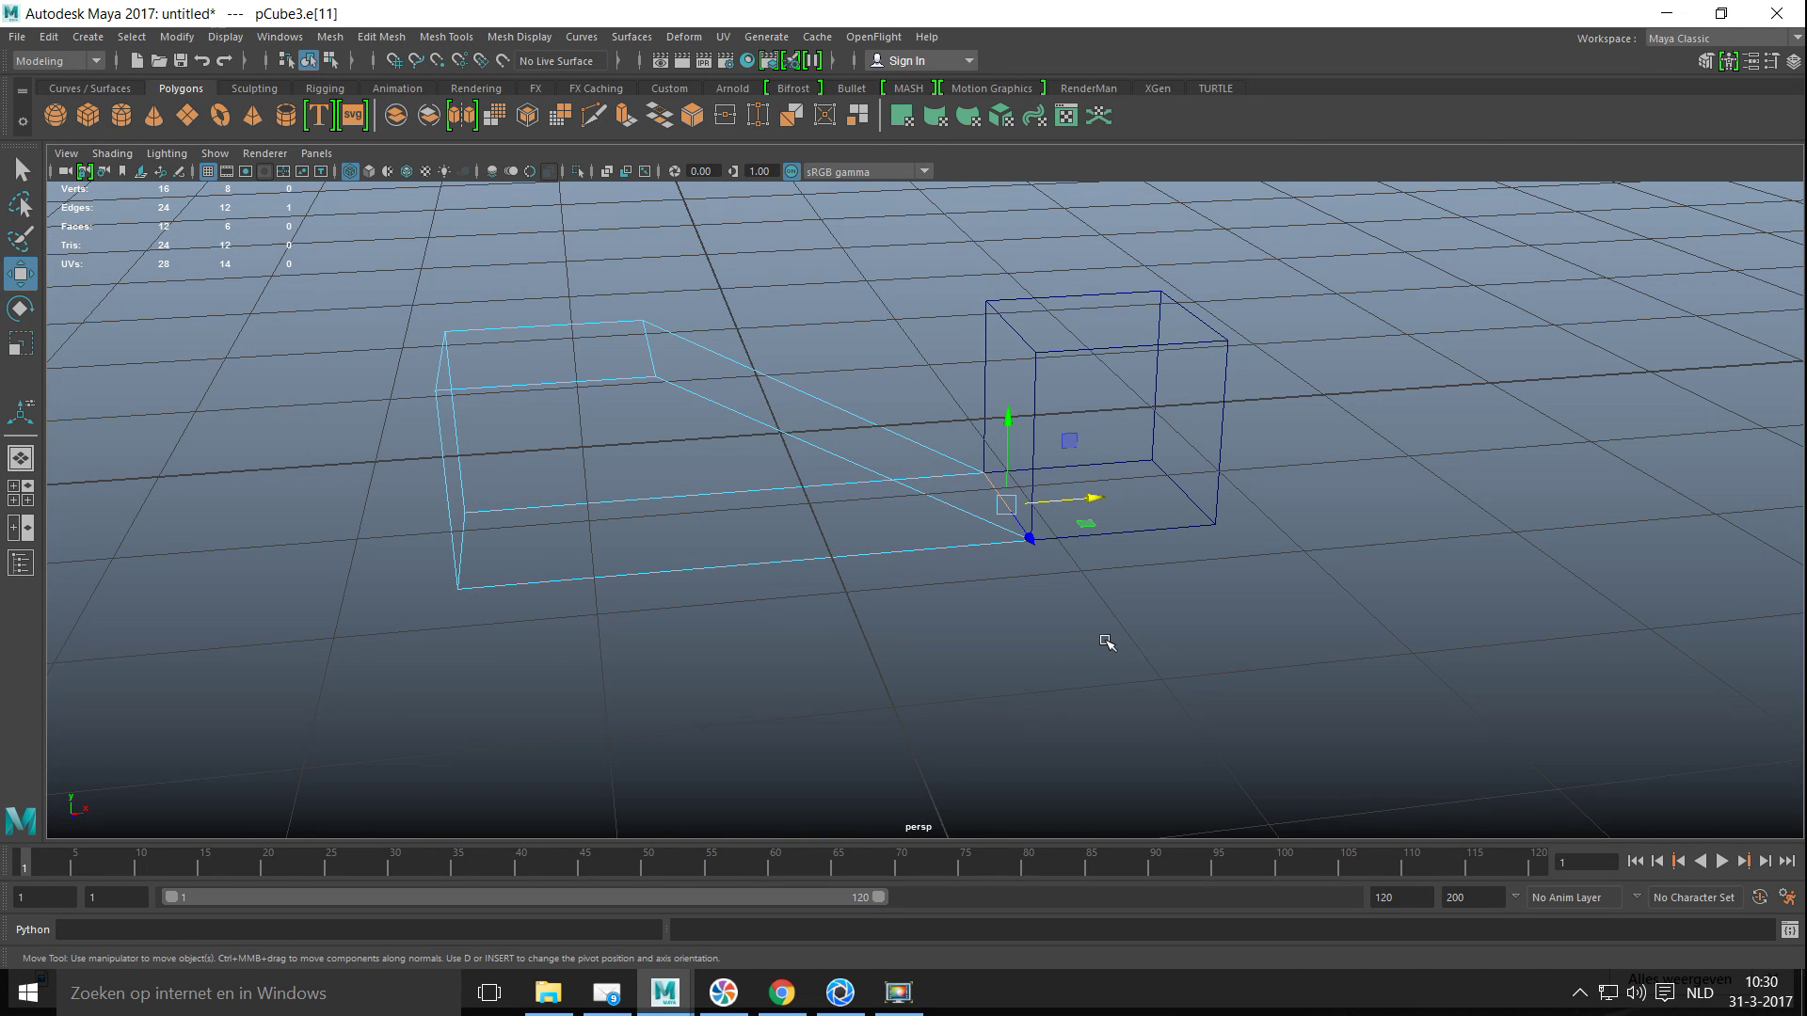
pyautogui.hotkey('ctrl', 'z')
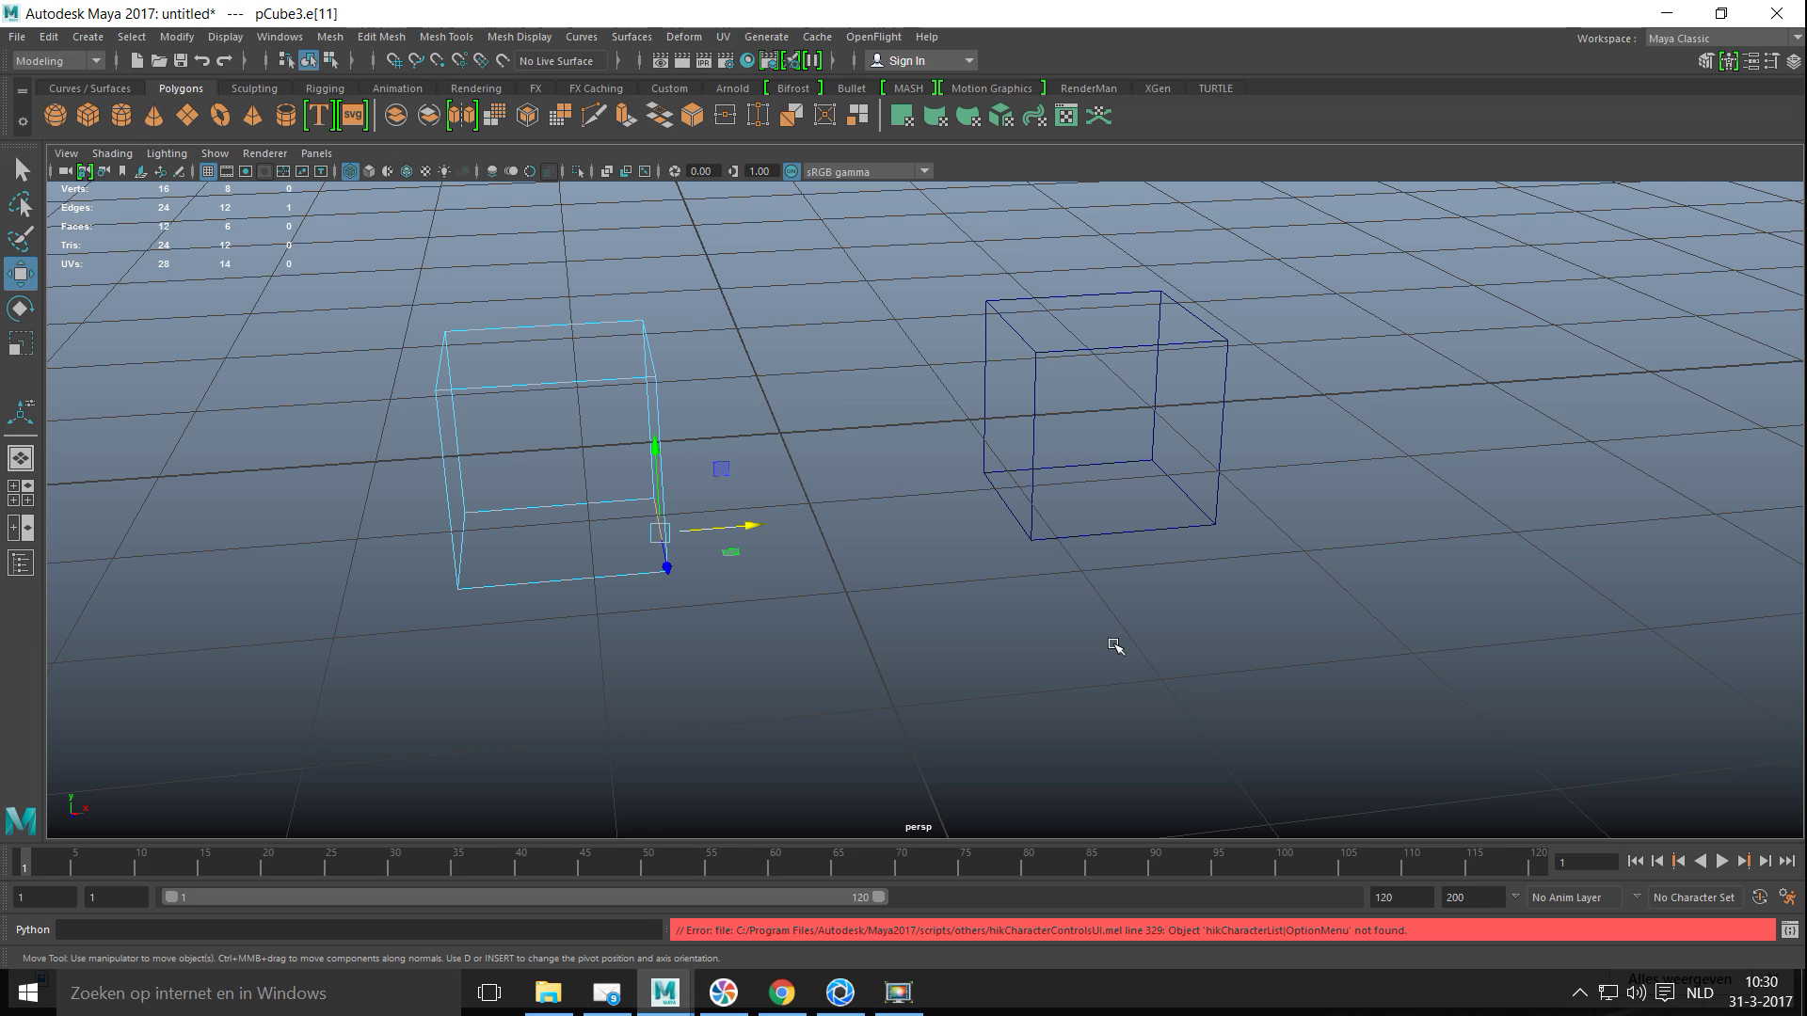
pyautogui.keyDown('alt'); pyautogui.moveTo(974, 679); pyautogui.dragTo(822, 589); pyautogui.keyUp('alt')
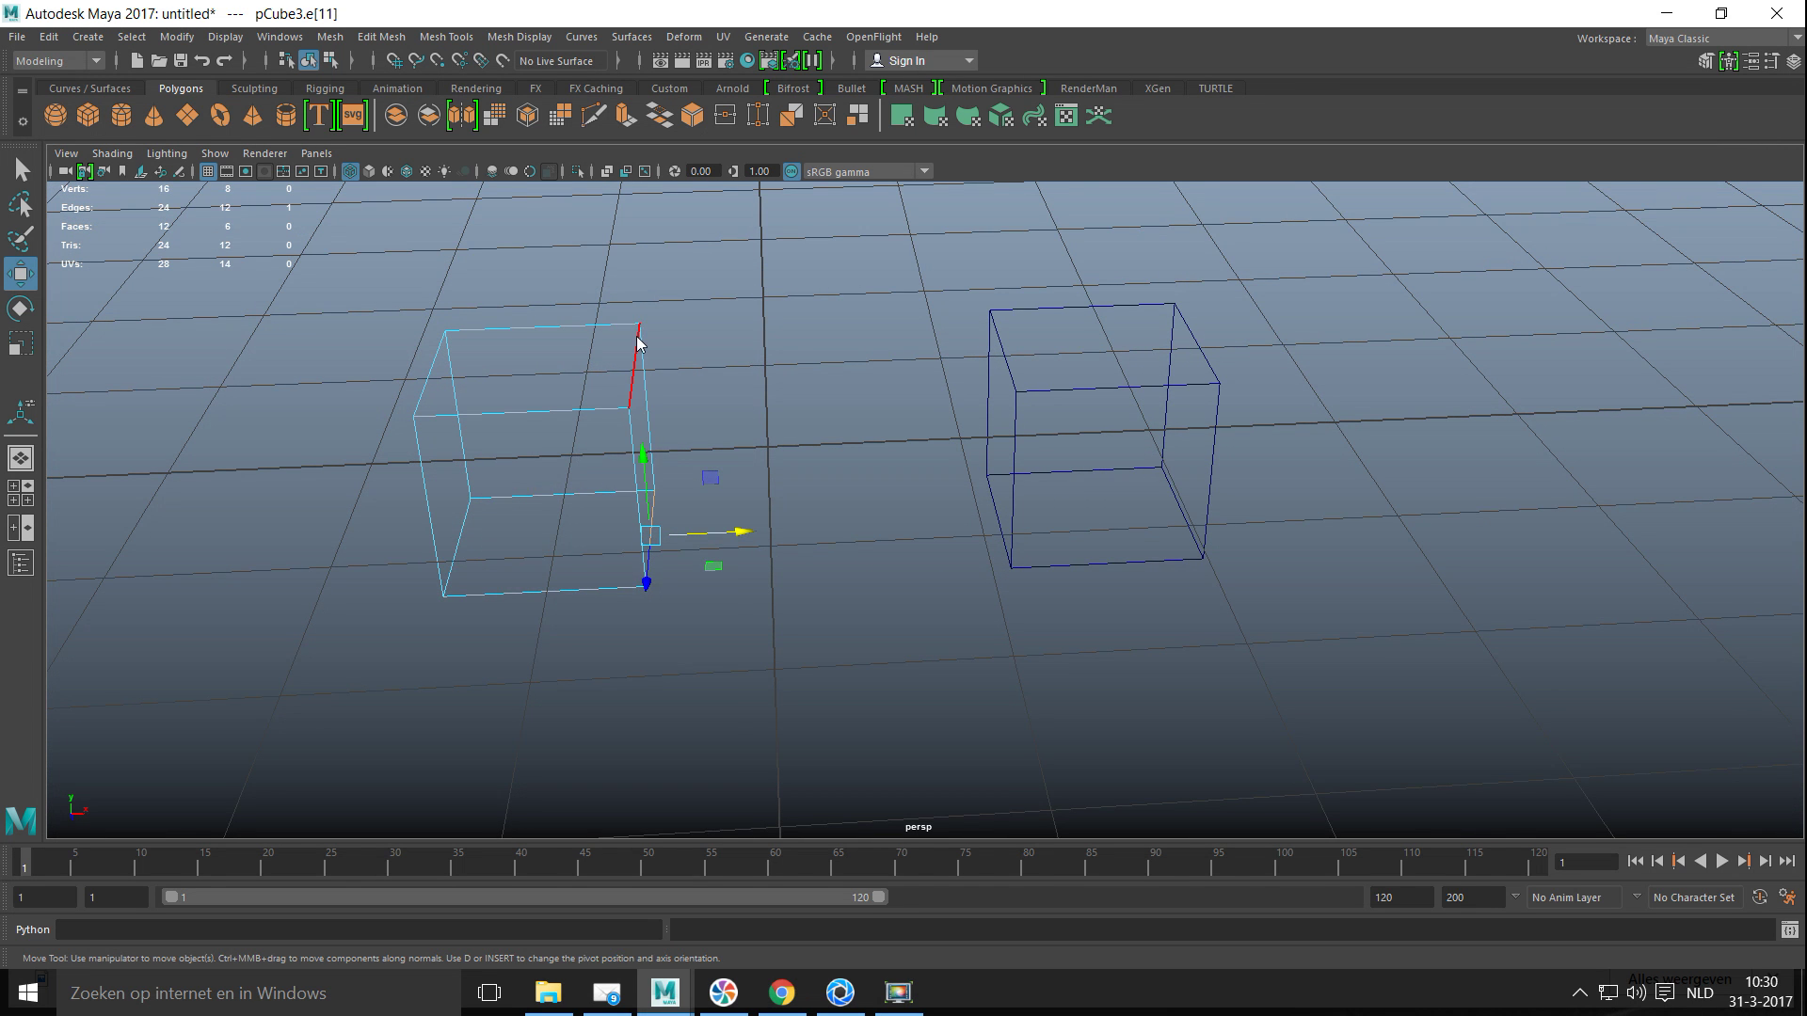
# Step: In vertex mode, V-snap pCube3's top right corner onto pCube2's top corner, then undo
pyautogui.moveTo(638, 337); pyautogui.dragTo(551, 341, button='right')
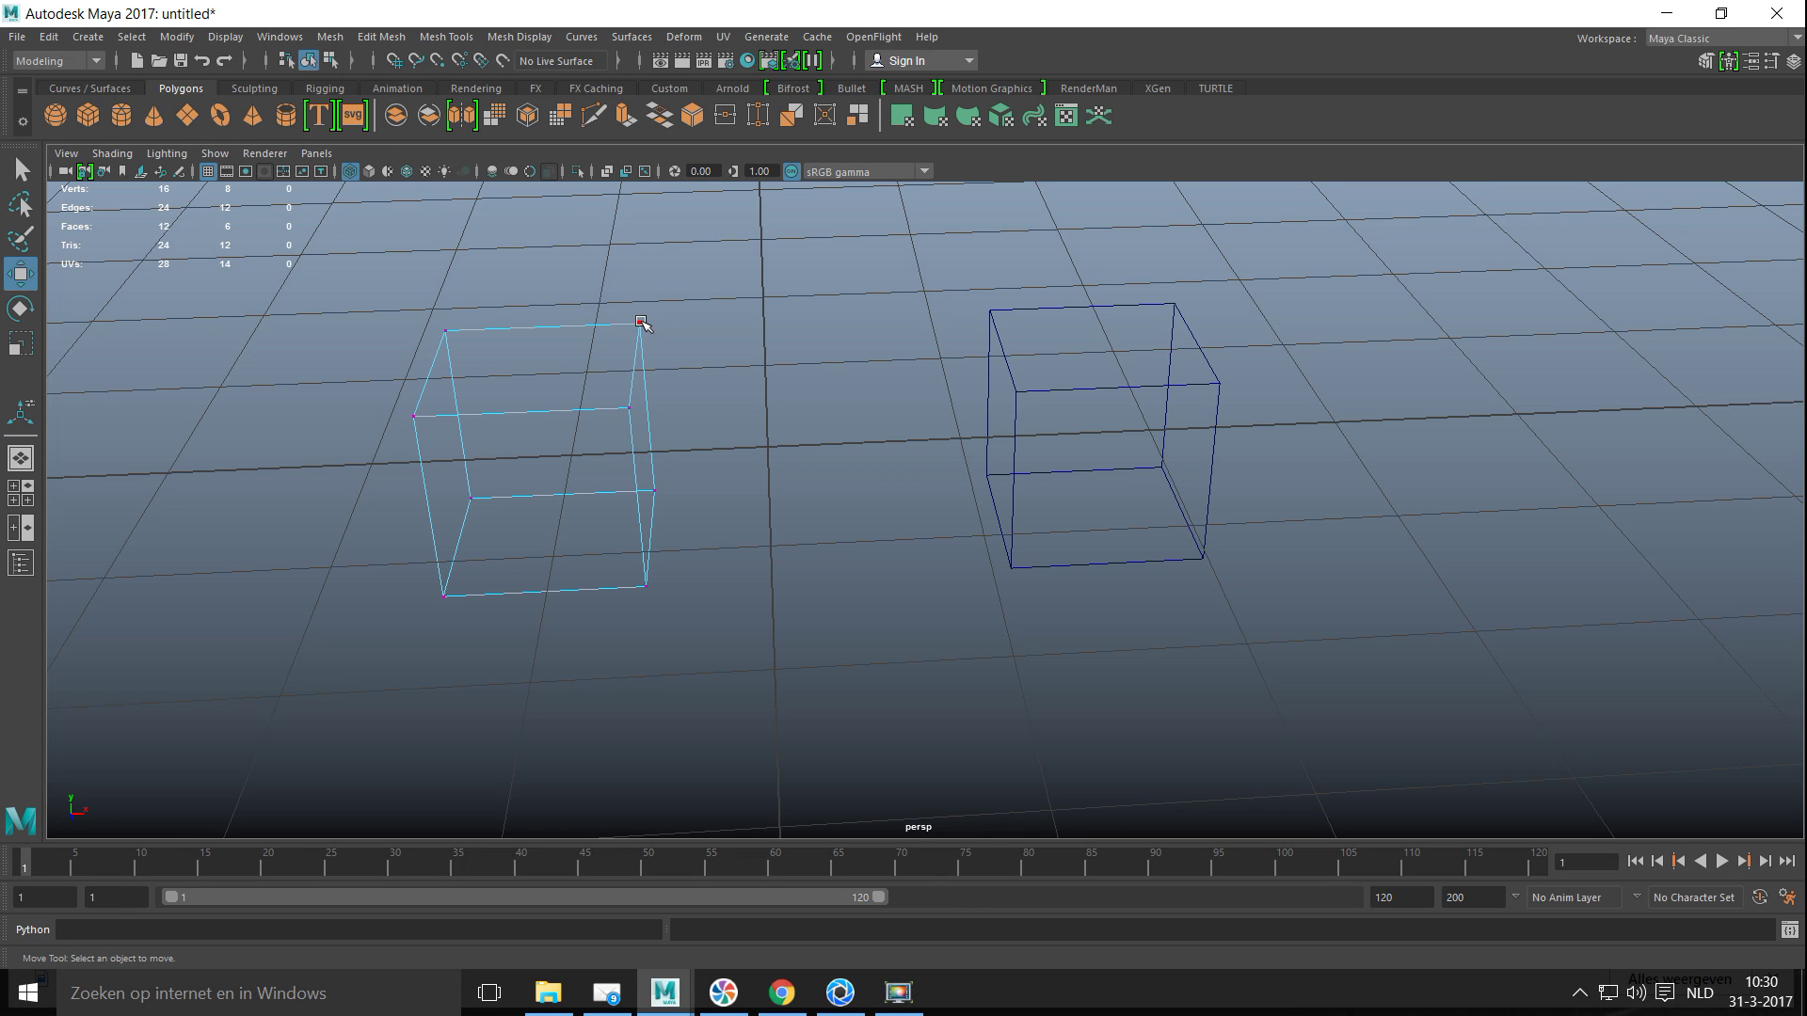
pyautogui.click(640, 323)
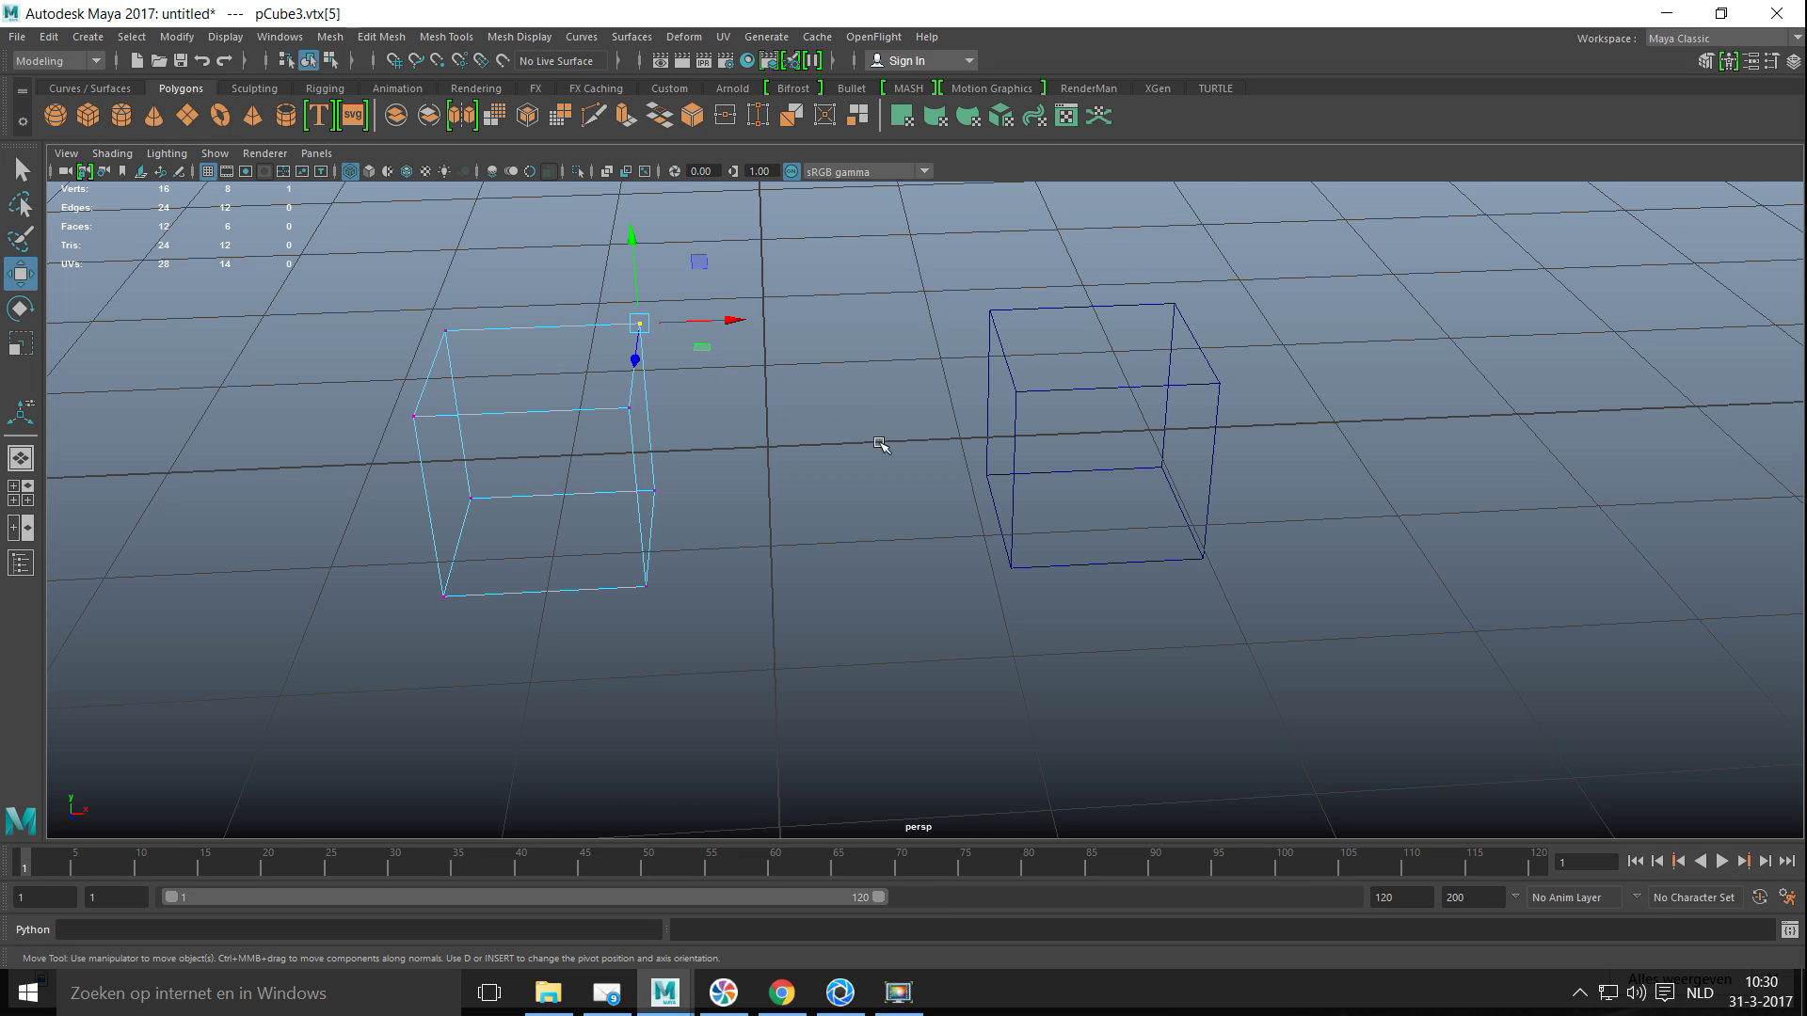
pyautogui.press('v')
pyautogui.moveTo(733, 323); pyautogui.dragTo(895, 377)
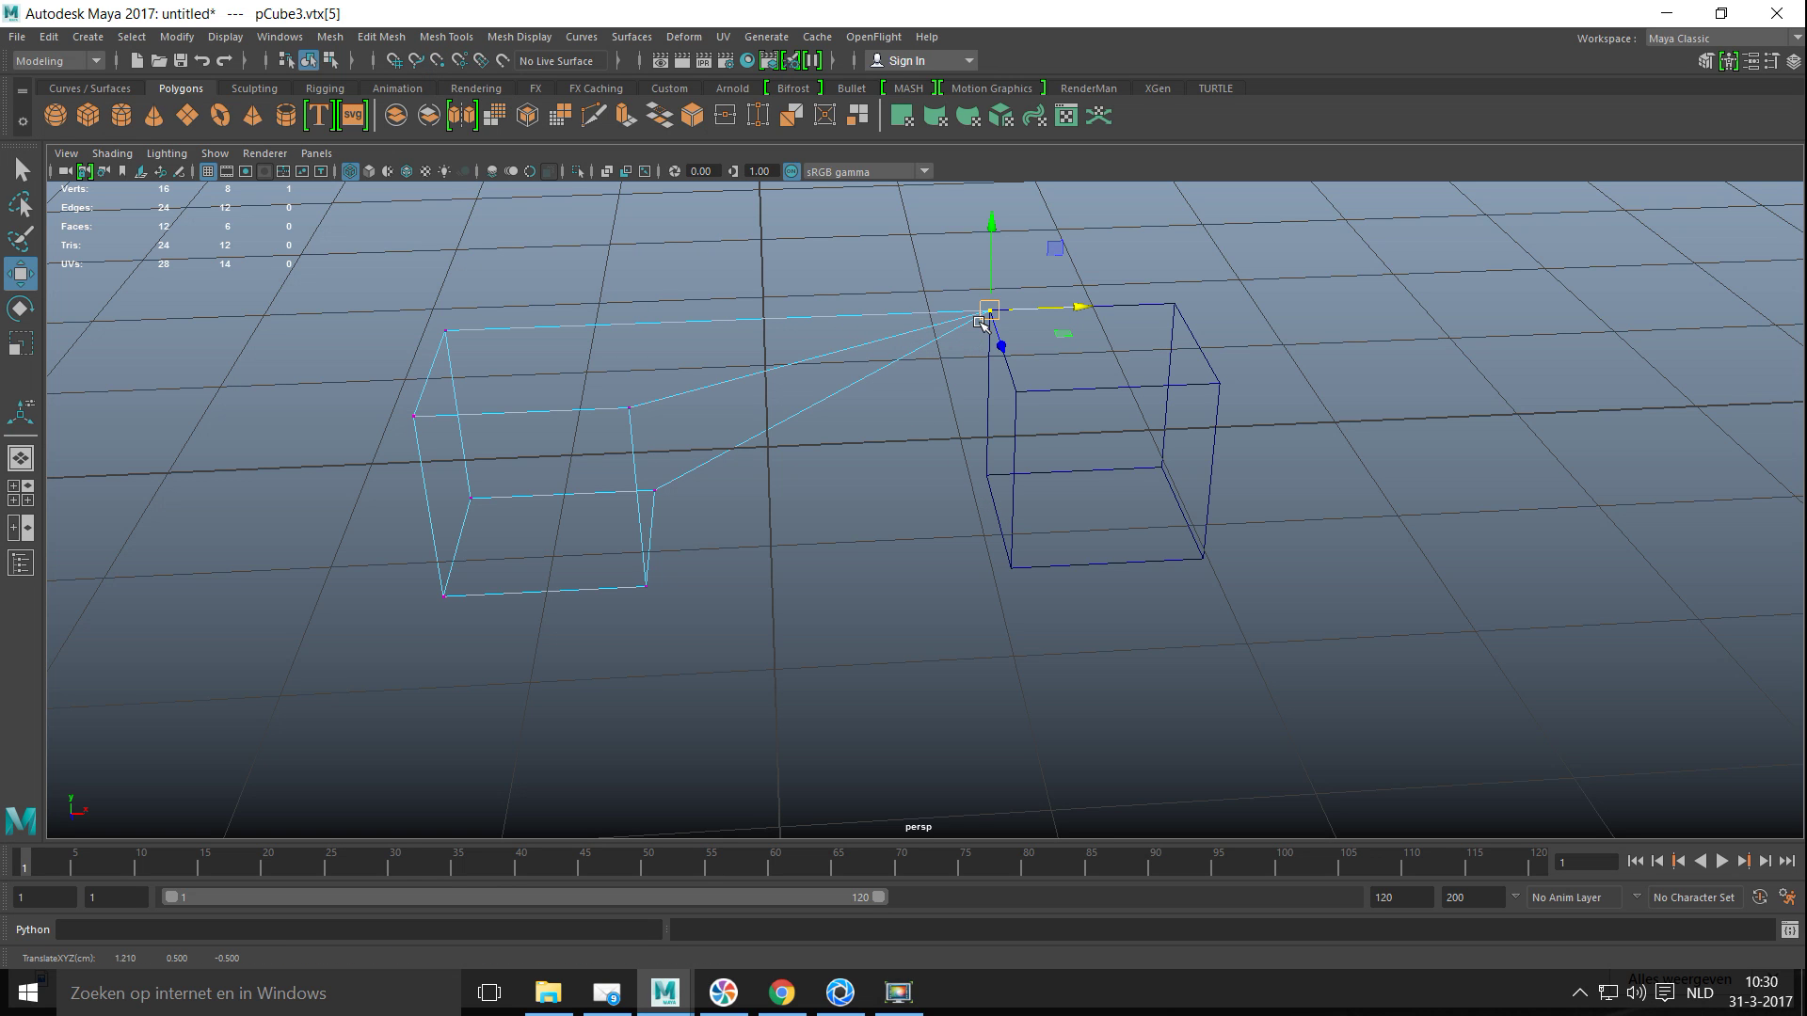
pyautogui.hotkey('ctrl', 'z')
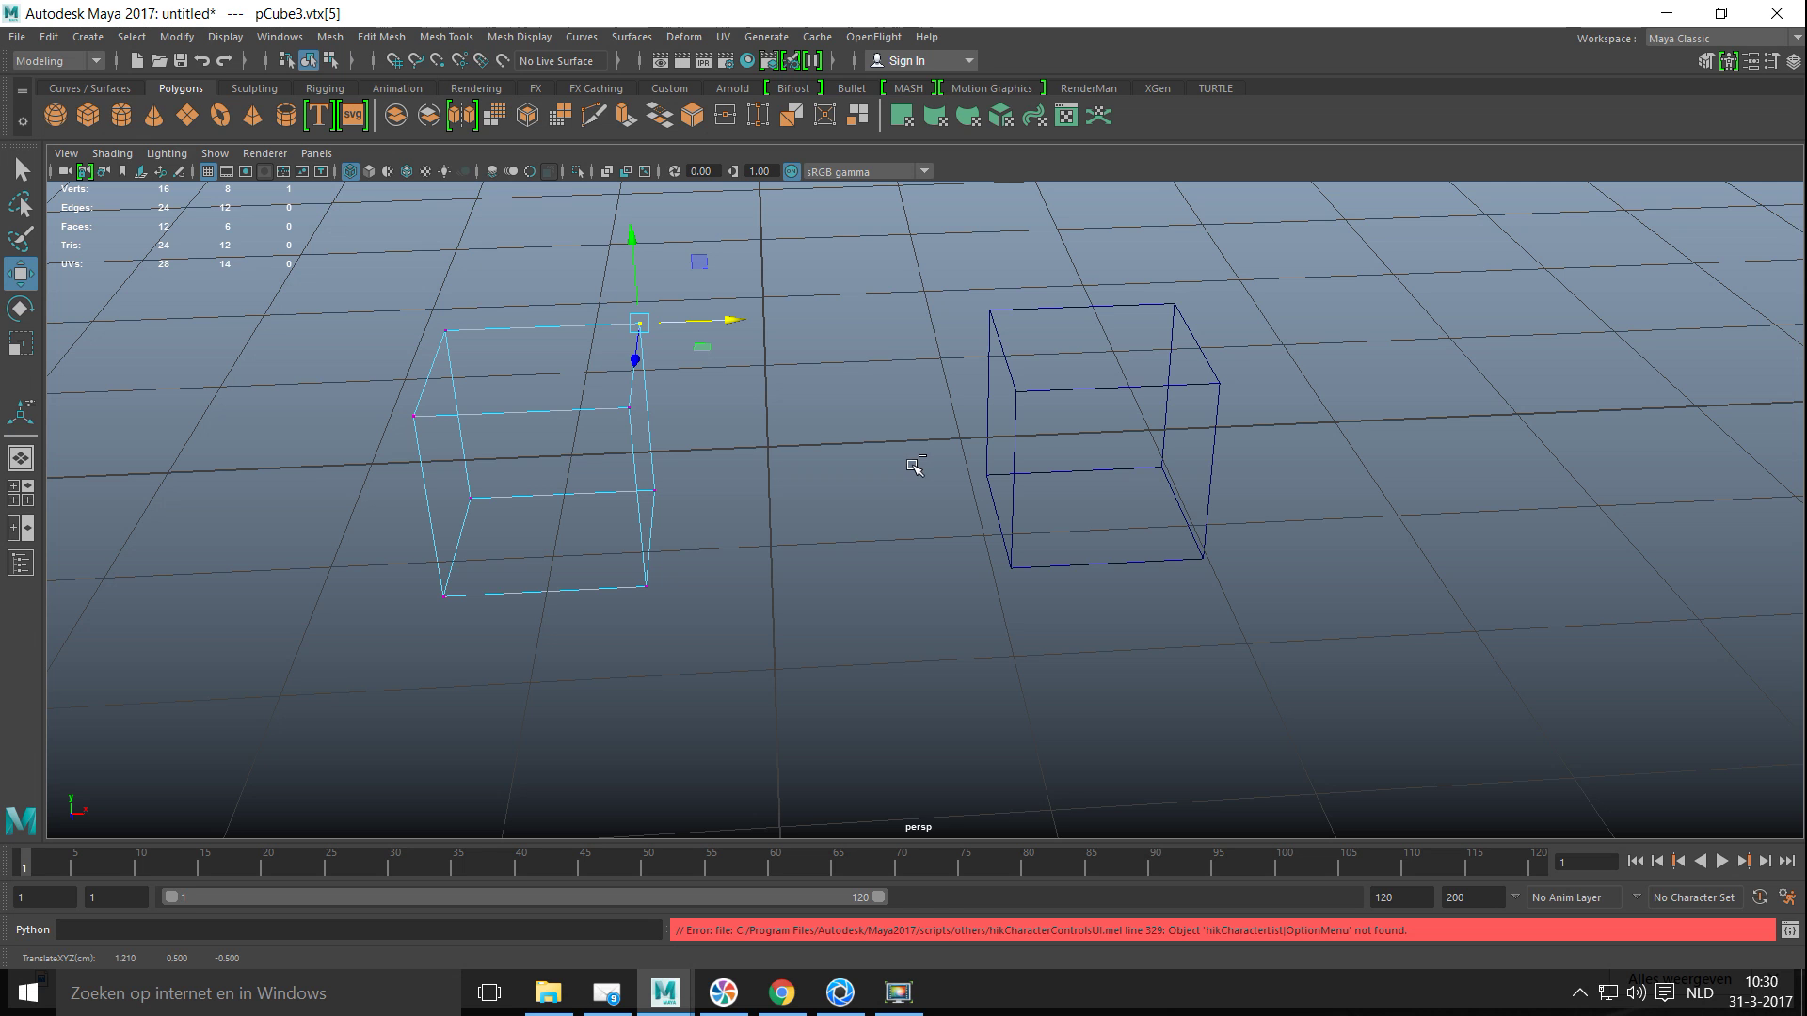
pyautogui.keyDown('alt'); pyautogui.moveTo(784, 493); pyautogui.dragTo(694, 468); pyautogui.keyUp('alt')
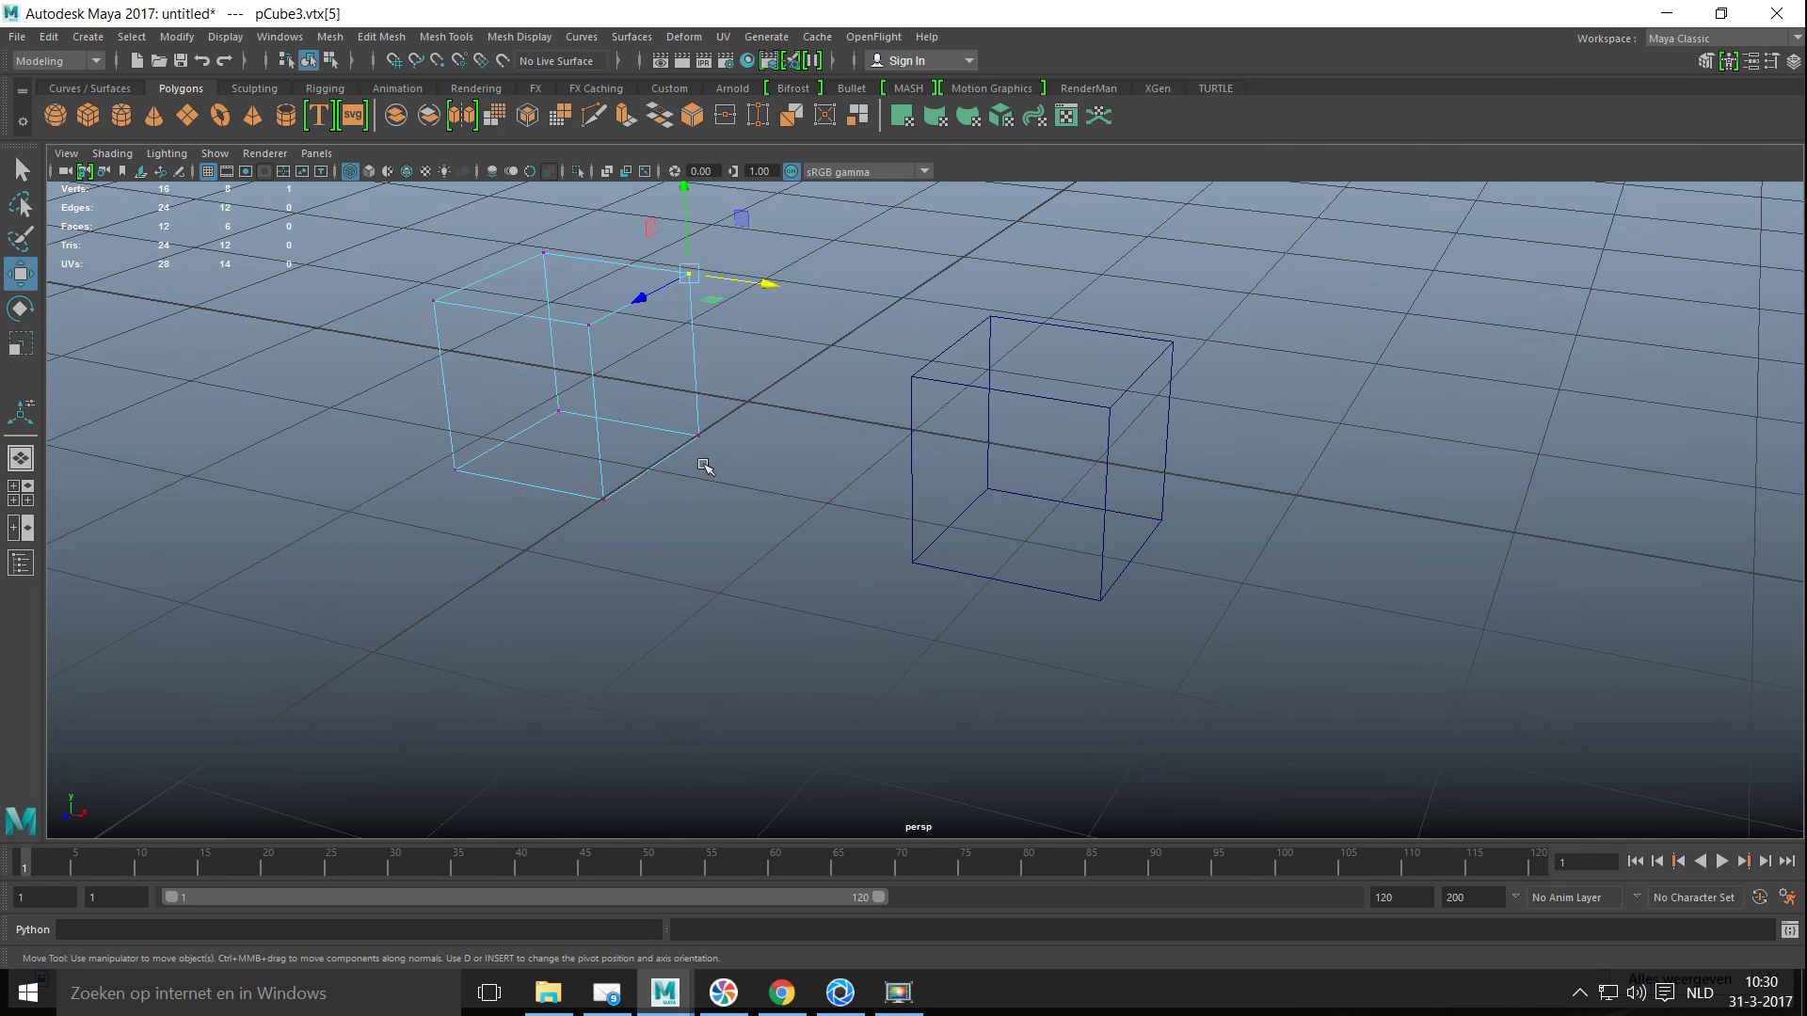
# Step: Switch to smooth shading, V-snap pCube3's right side face onto pCube2, then undo
pyautogui.press('5')
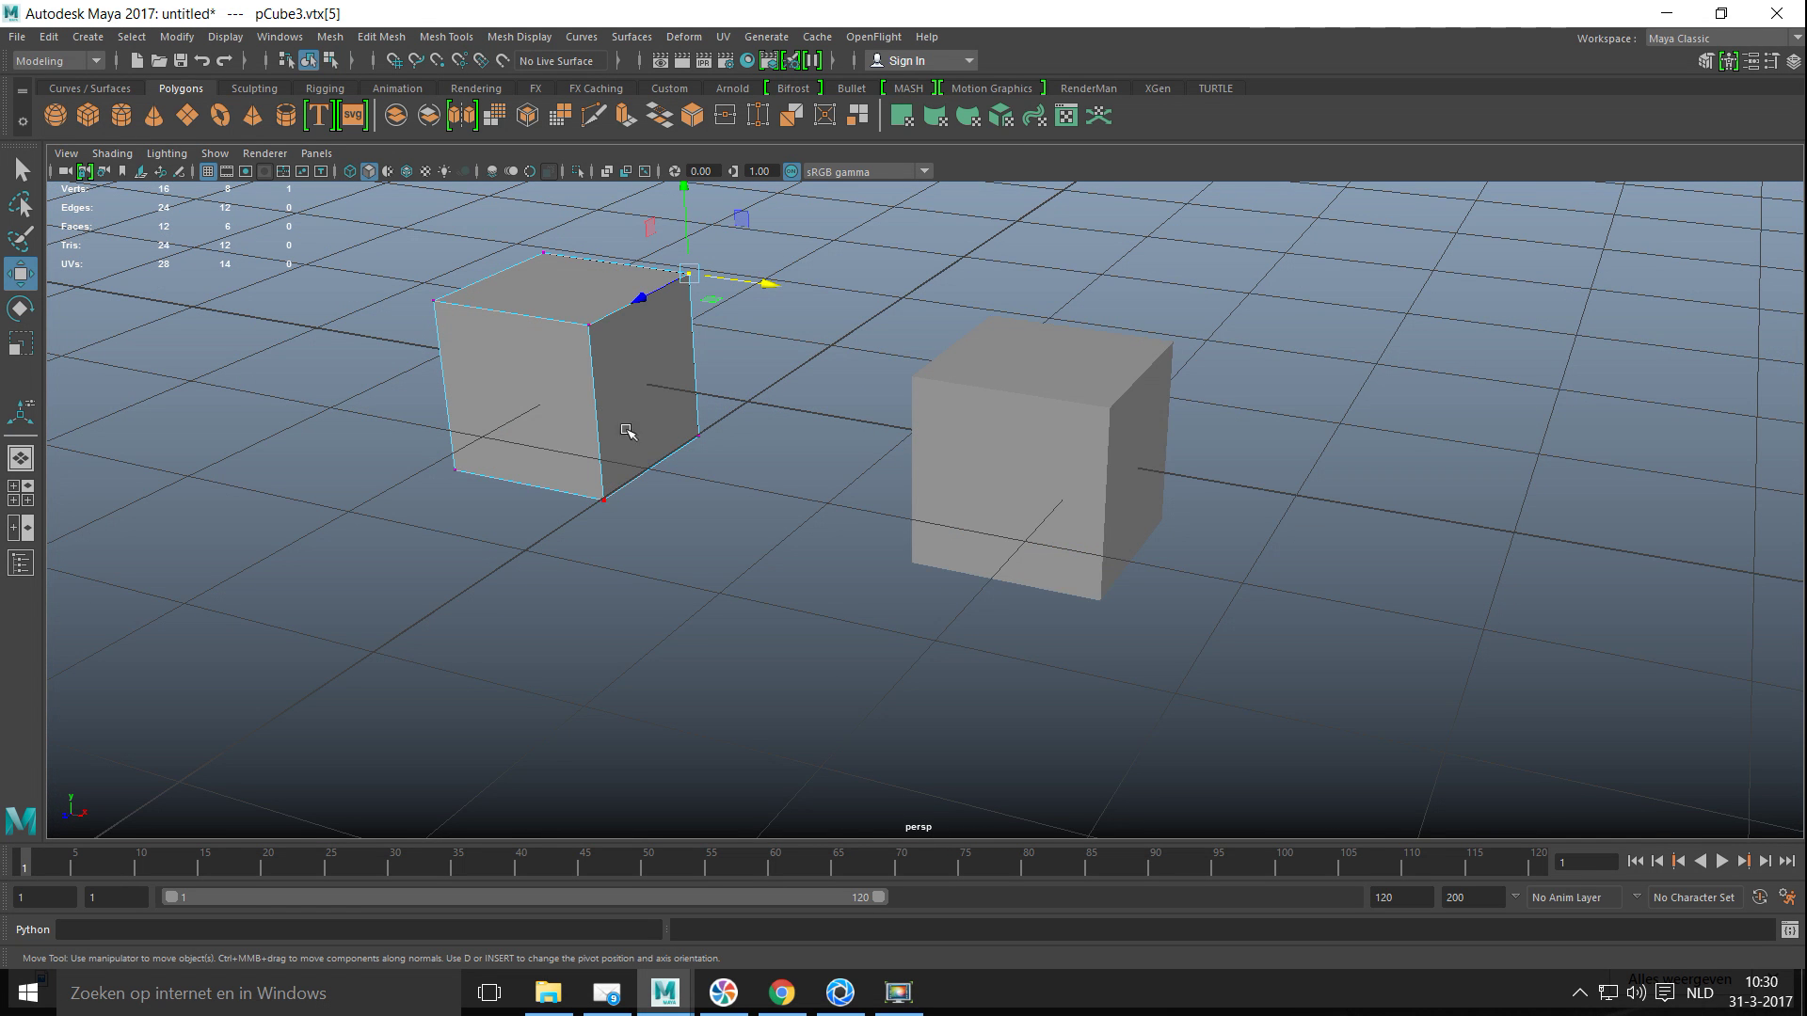
pyautogui.moveTo(639, 383); pyautogui.dragTo(637, 435, button='right')
pyautogui.click(634, 405)
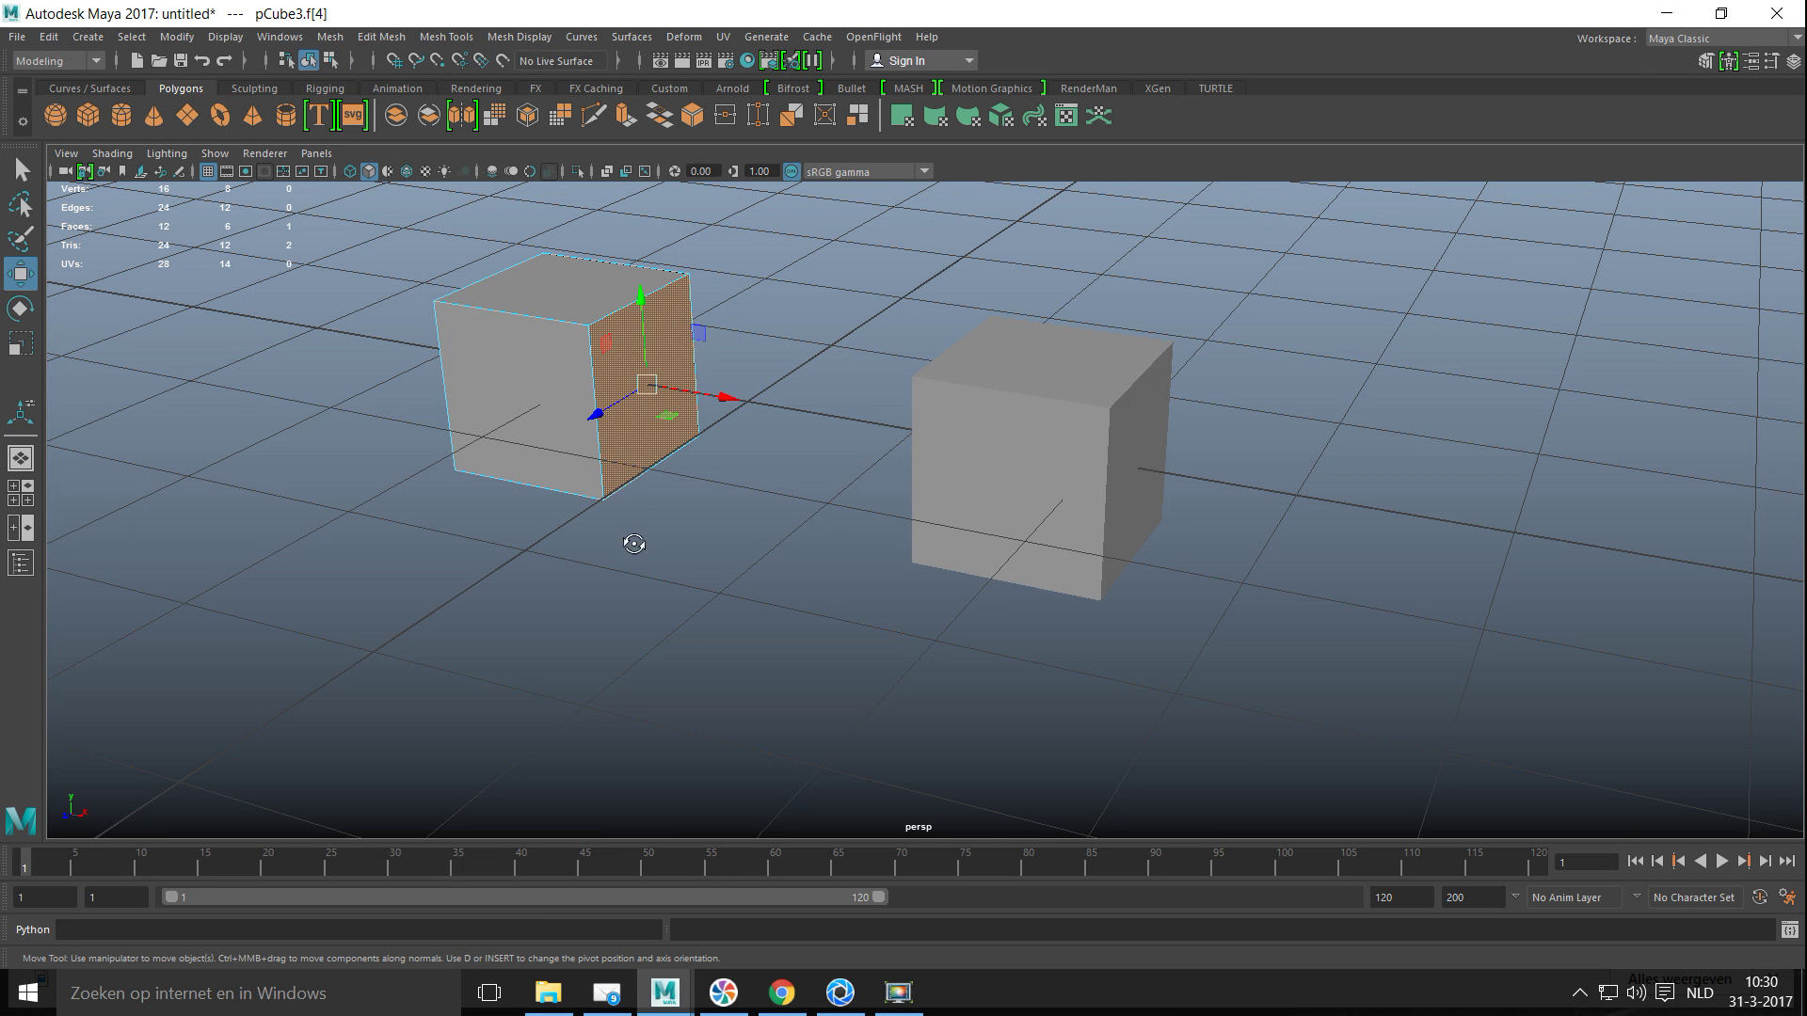
pyautogui.keyDown('alt'); pyautogui.moveTo(634, 544); pyautogui.dragTo(920, 447); pyautogui.keyUp('alt')
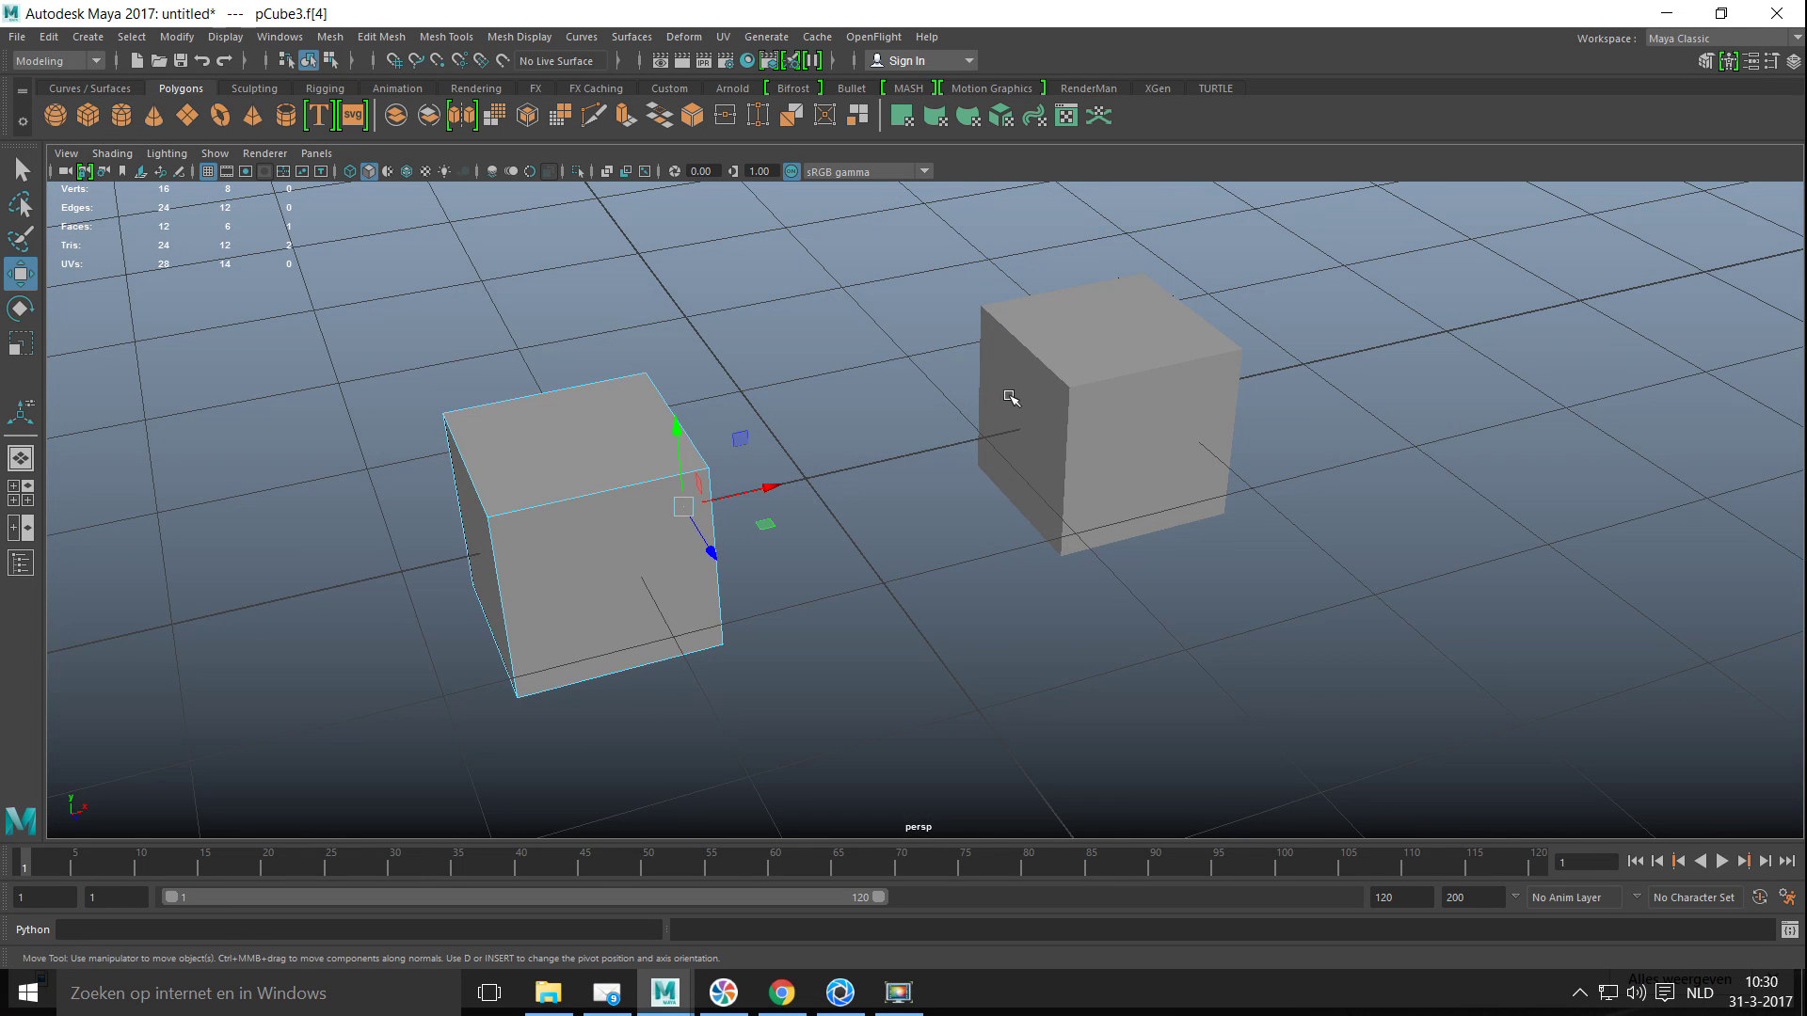
pyautogui.moveTo(948, 593)
pyautogui.keyDown('alt'); pyautogui.mouseDown()
pyautogui.moveTo(948, 561)
pyautogui.moveTo(867, 602)
pyautogui.moveTo(932, 613)
pyautogui.mouseUp(); pyautogui.keyUp('alt')
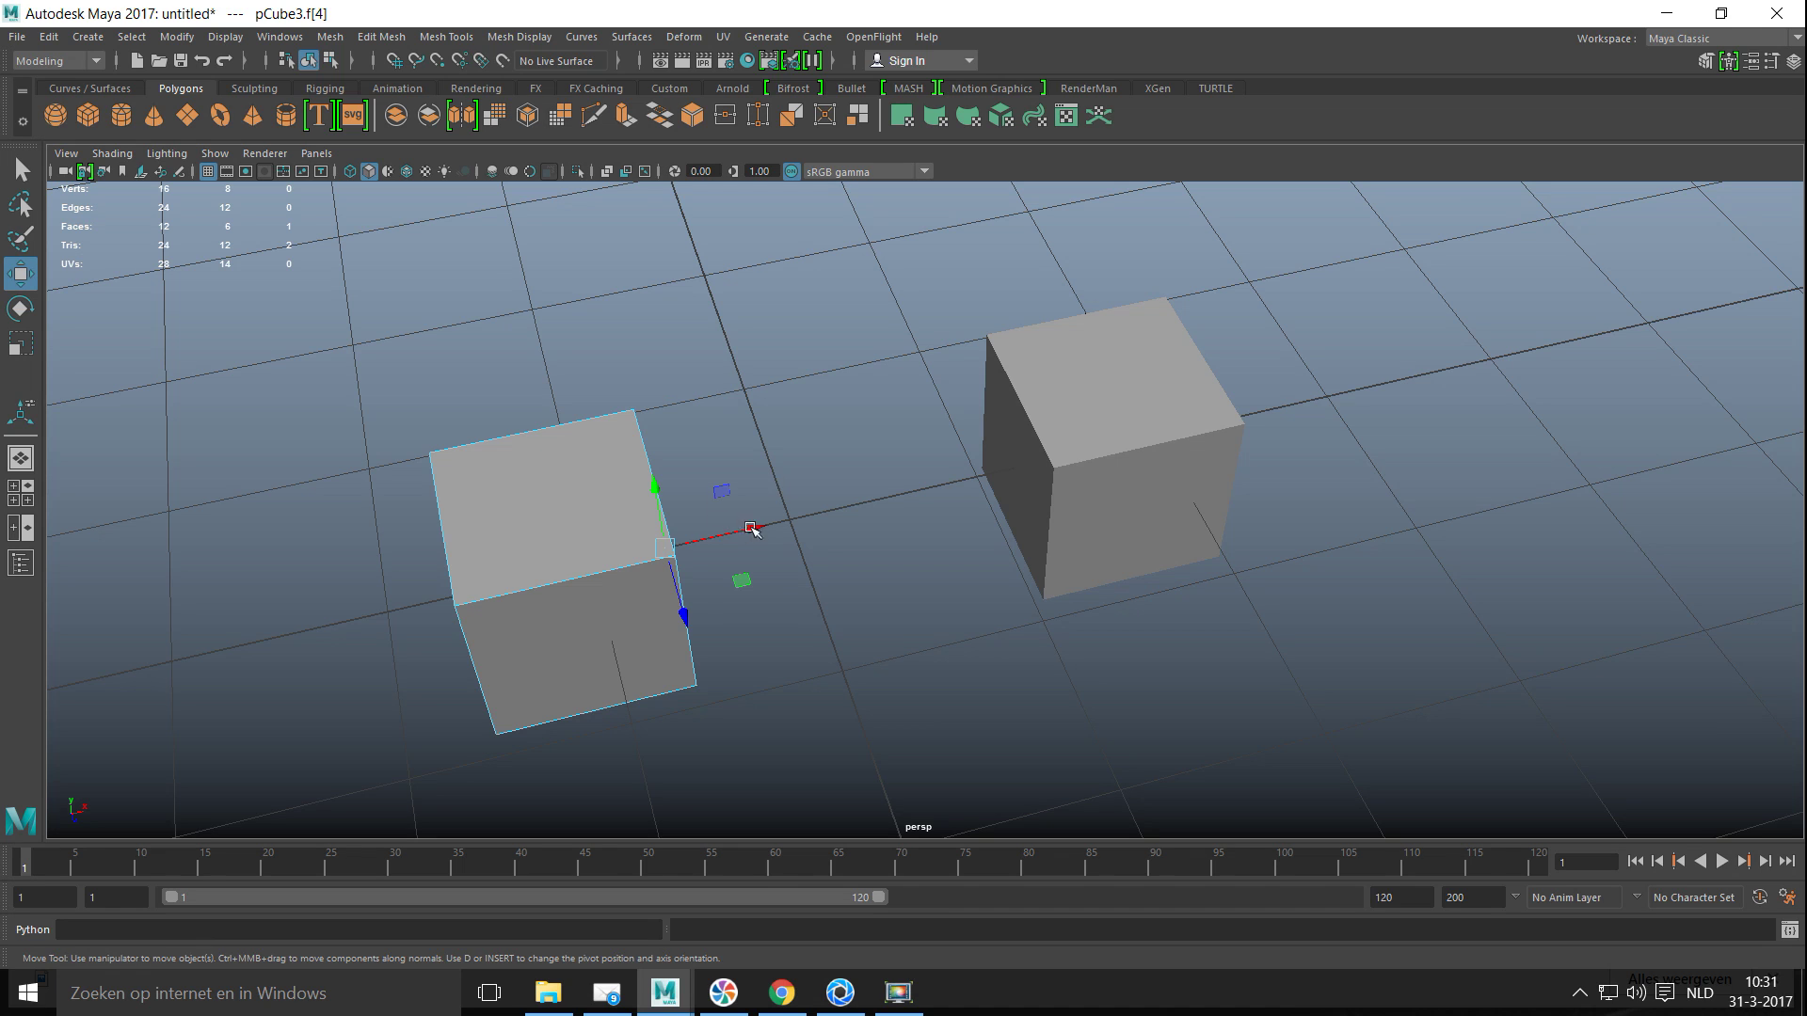
pyautogui.moveTo(754, 528); pyautogui.dragTo(898, 541)
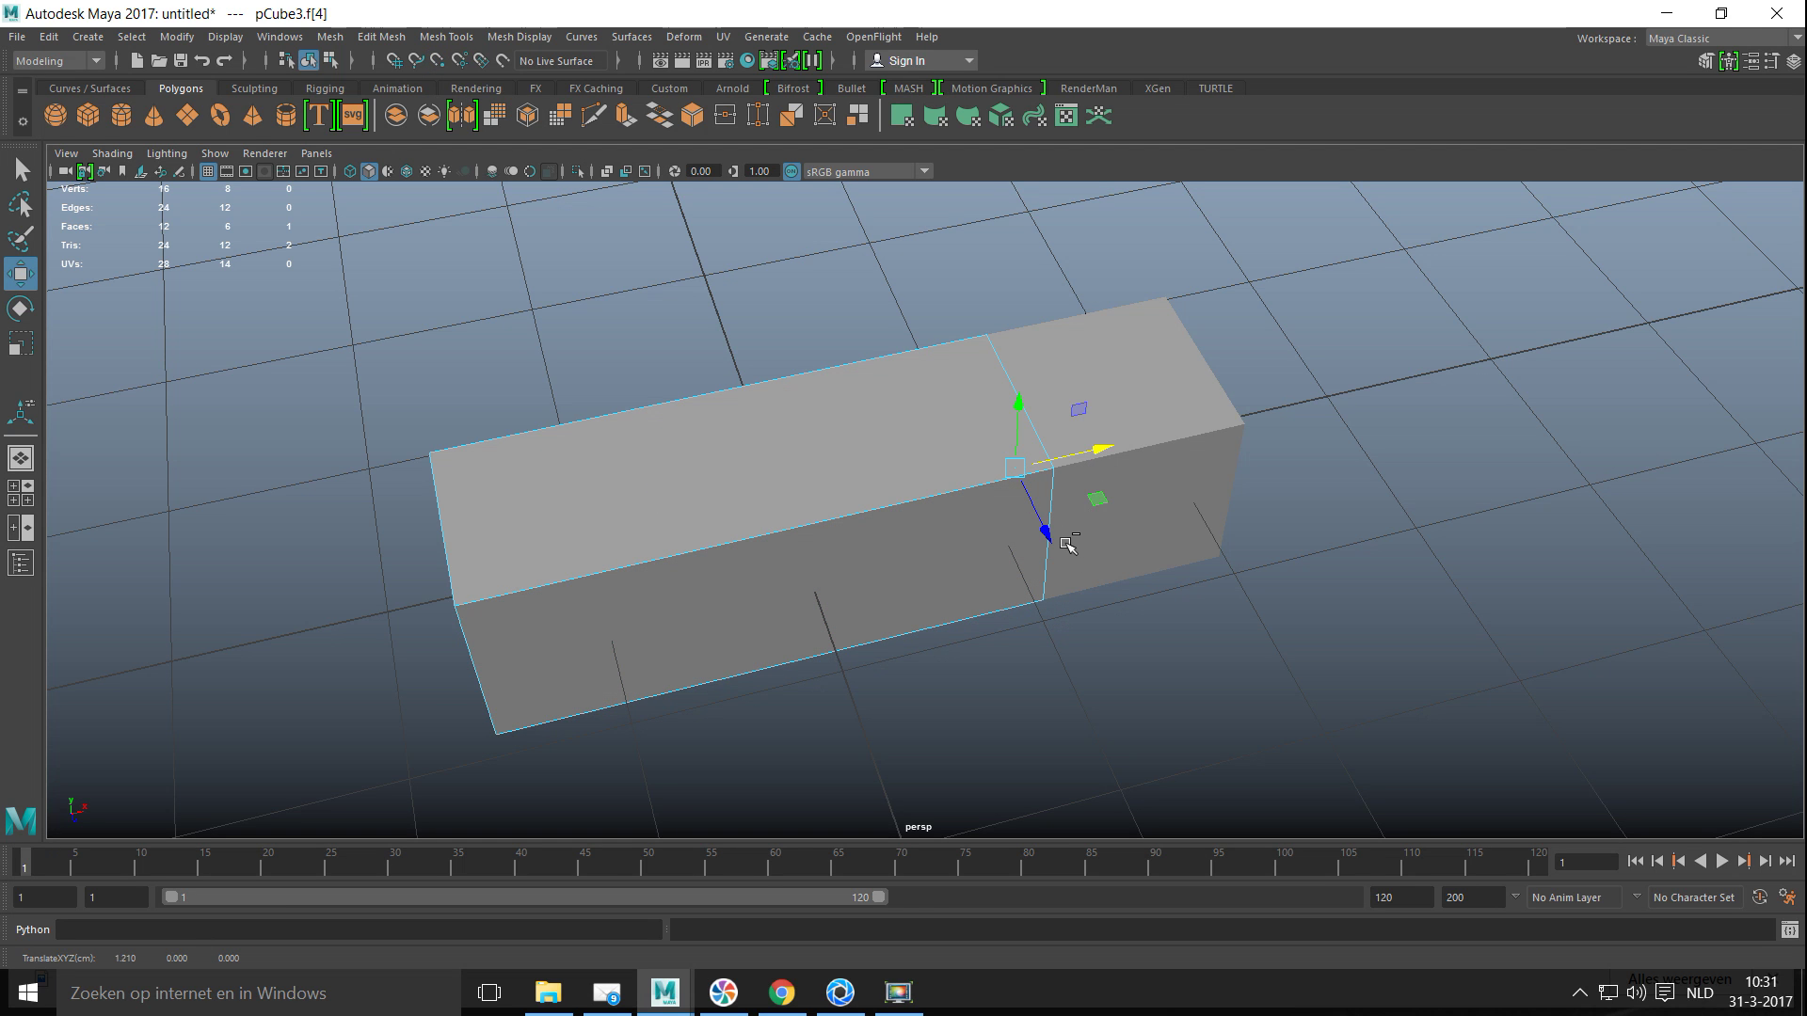
pyautogui.hotkey('ctrl', 'z')
pyautogui.keyDown('alt'); pyautogui.moveTo(1047, 553); pyautogui.dragTo(958, 611); pyautogui.keyUp('alt')
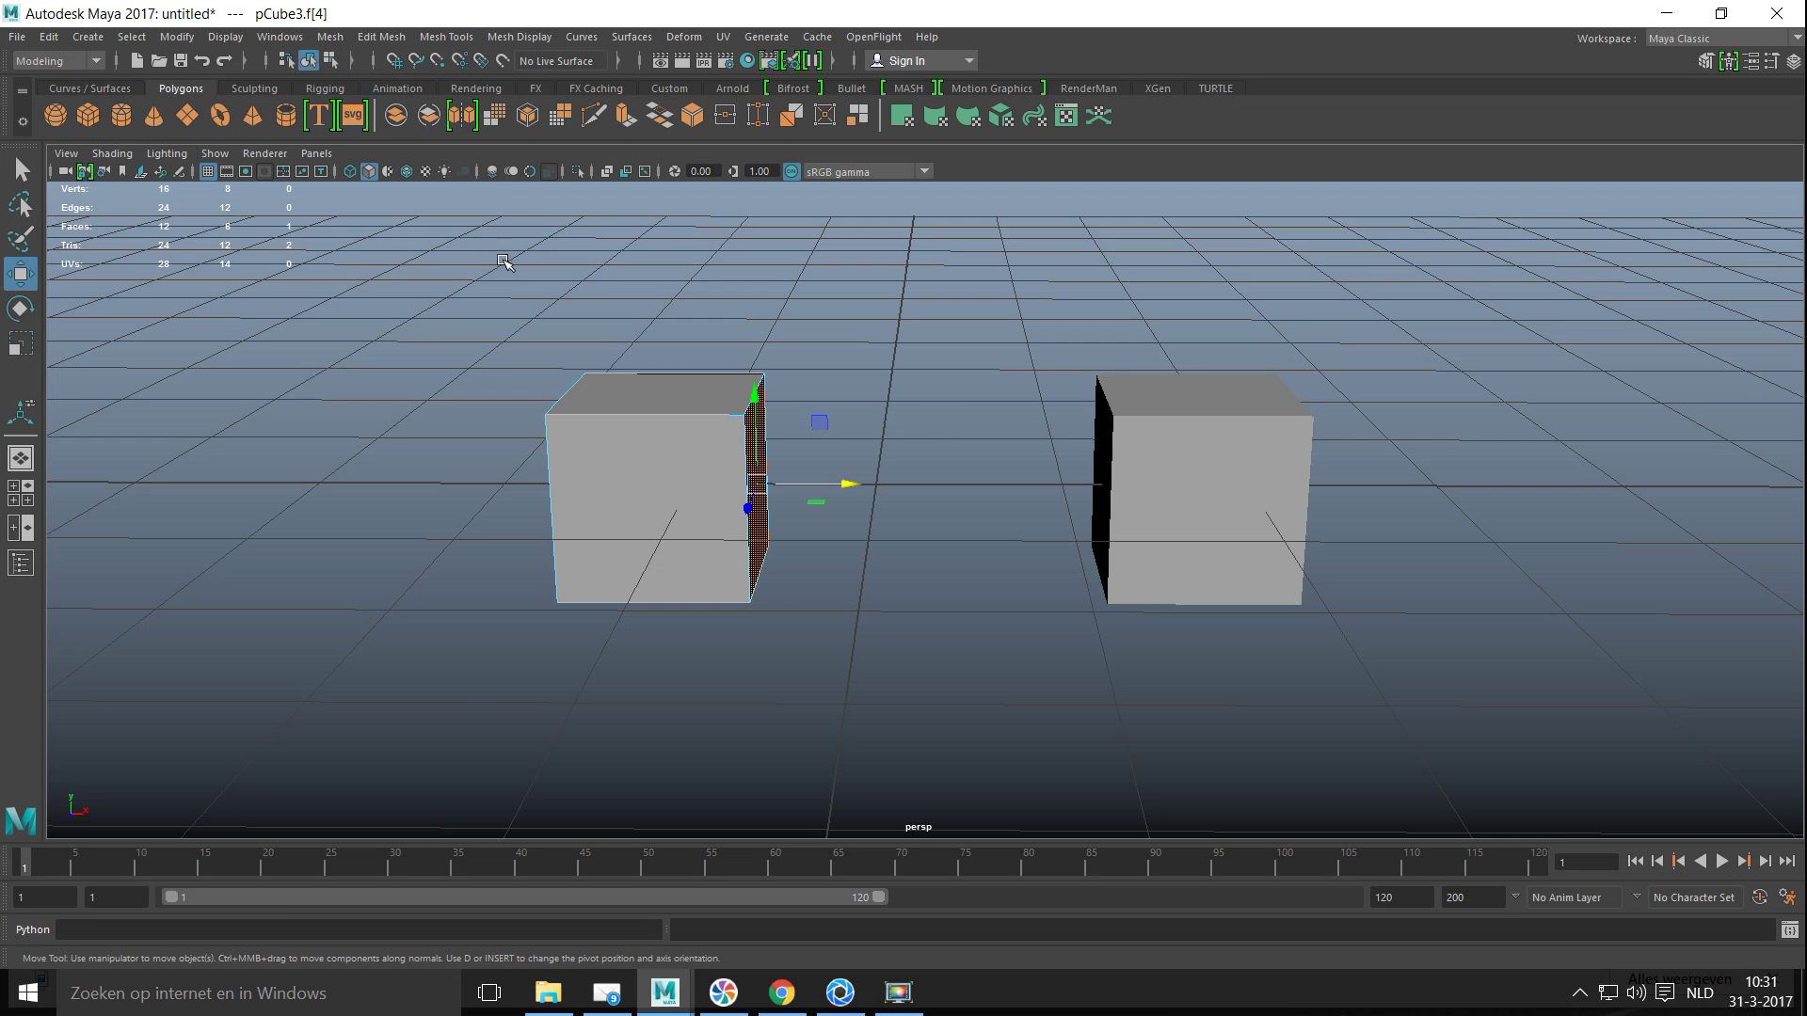
# Step: Turn on Snap to Grids and move pCube2 along X onto a grid line right of pCube3
pyautogui.click(394, 62)
pyautogui.click(1159, 416)
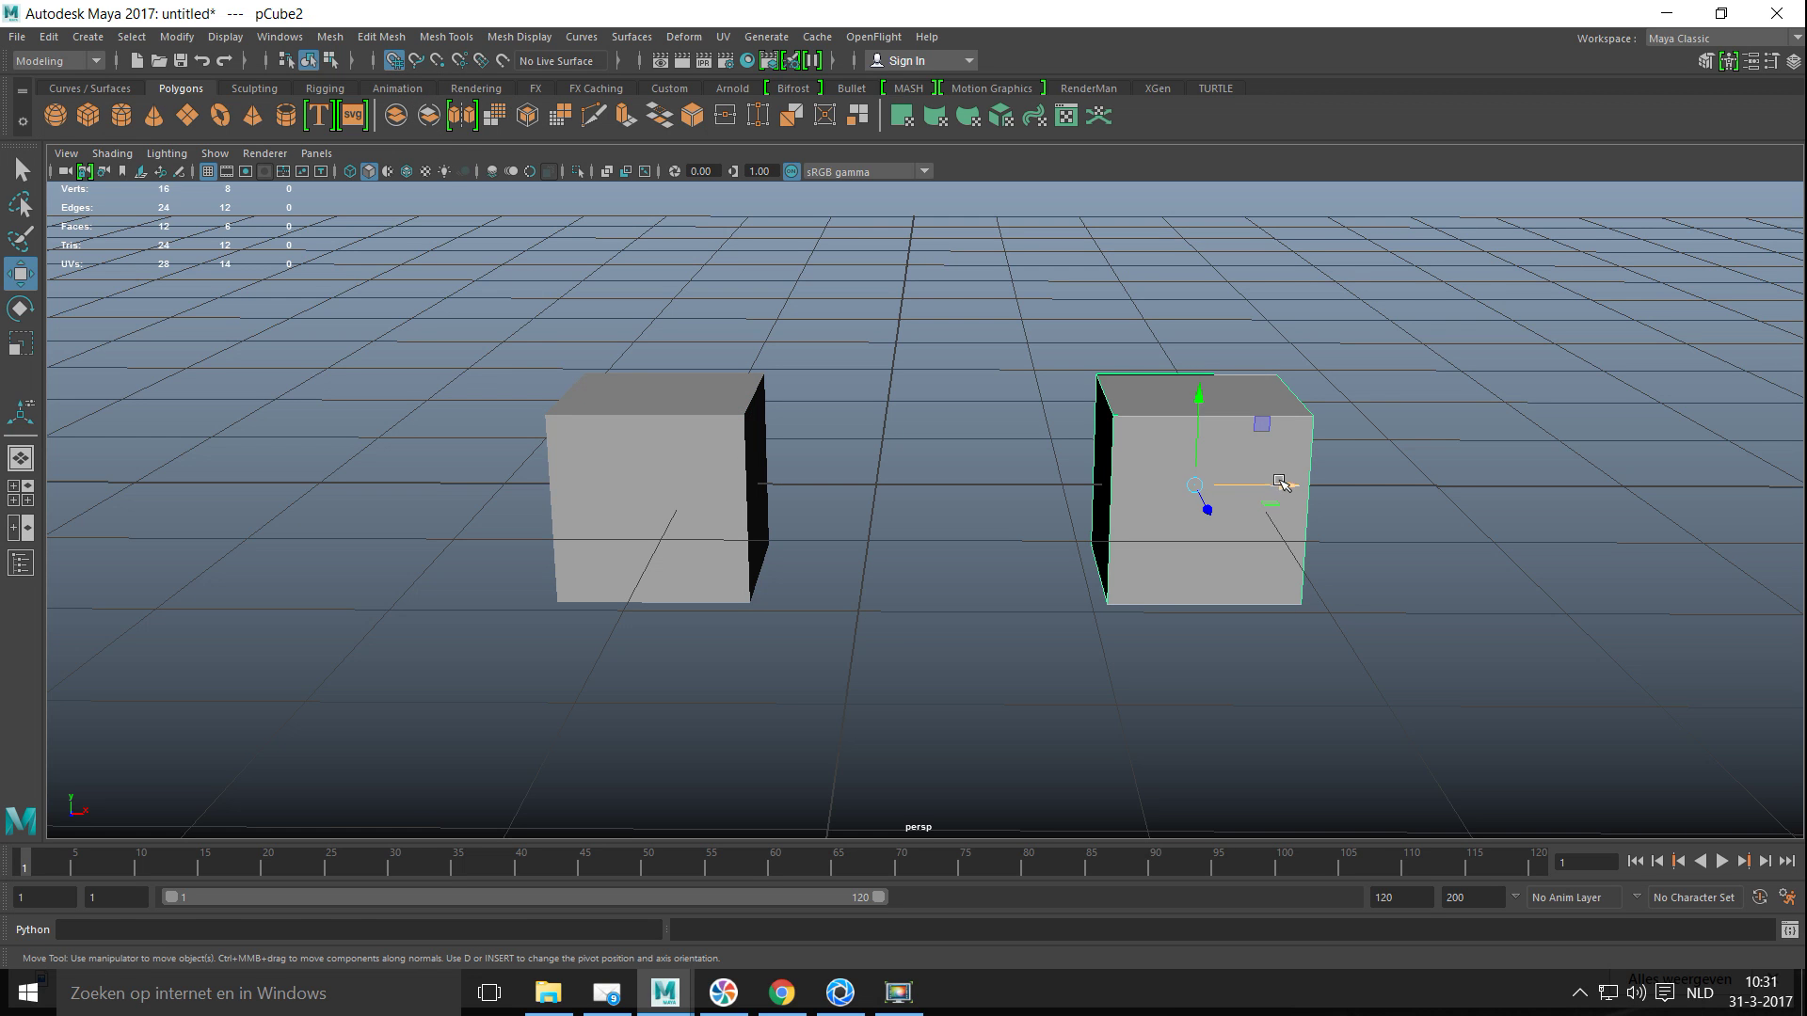
pyautogui.moveTo(1283, 485); pyautogui.dragTo(1120, 518)
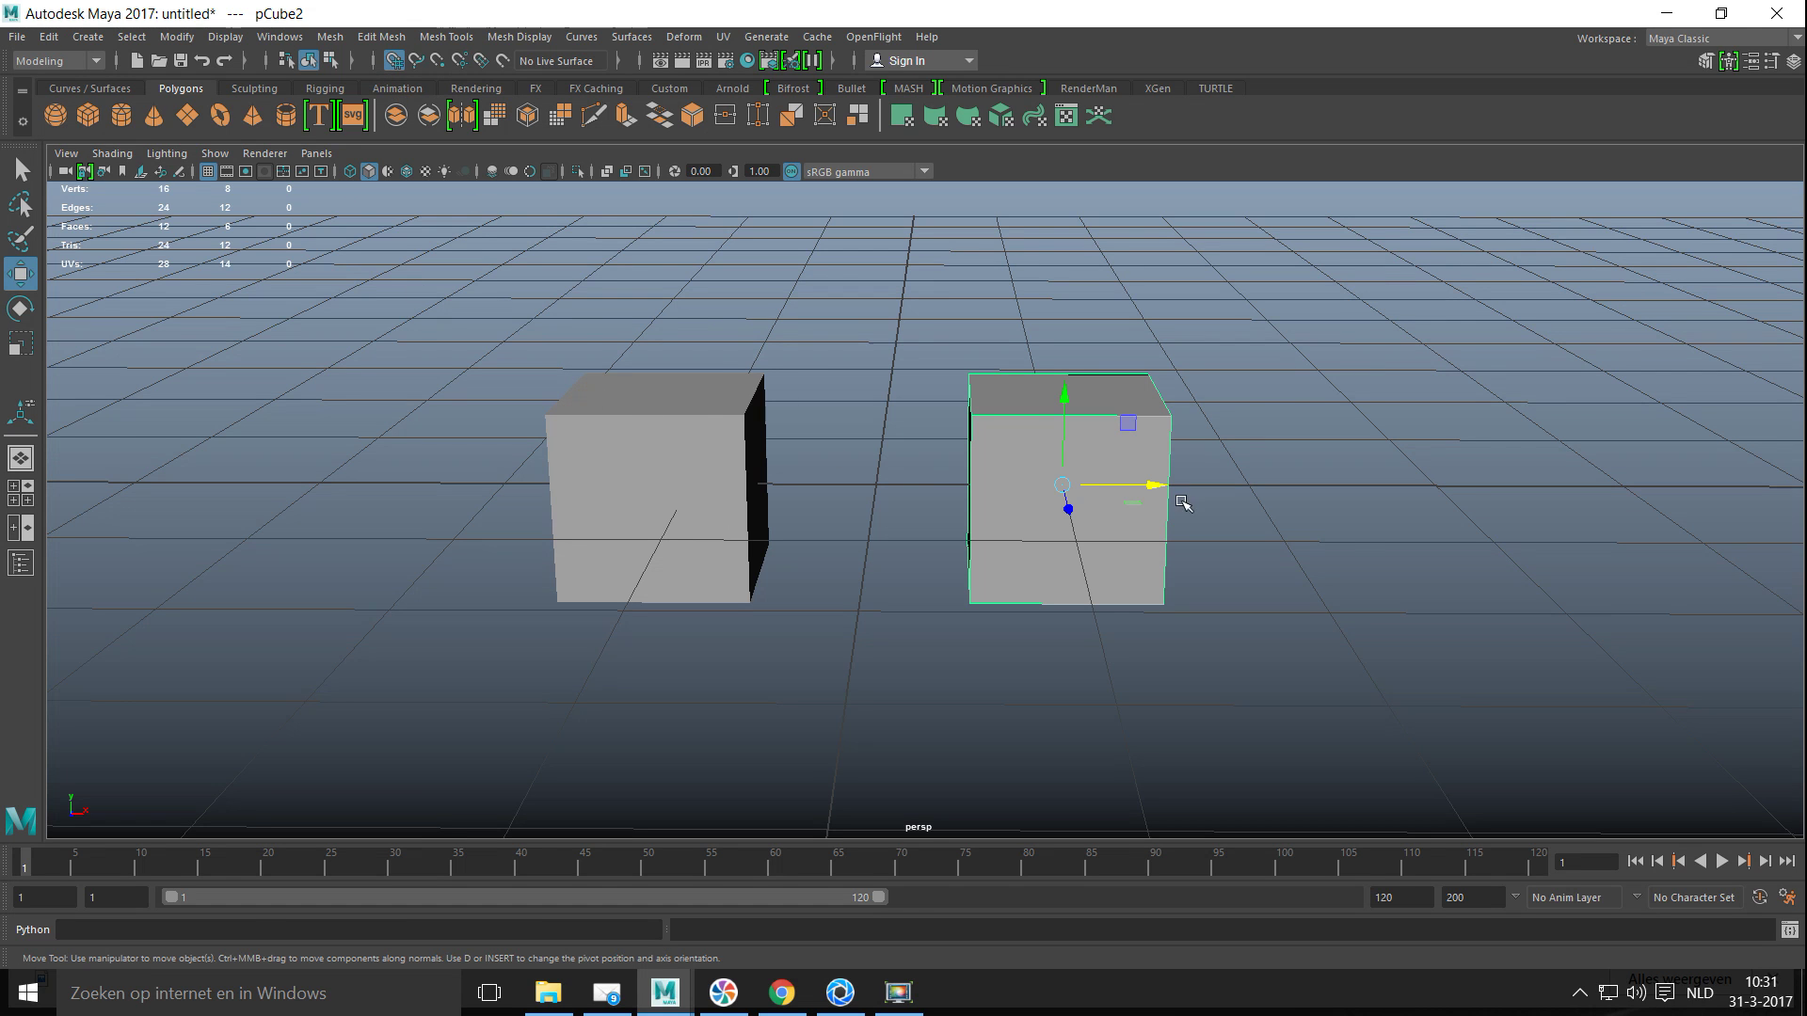
pyautogui.moveTo(1142, 486); pyautogui.dragTo(1267, 525)
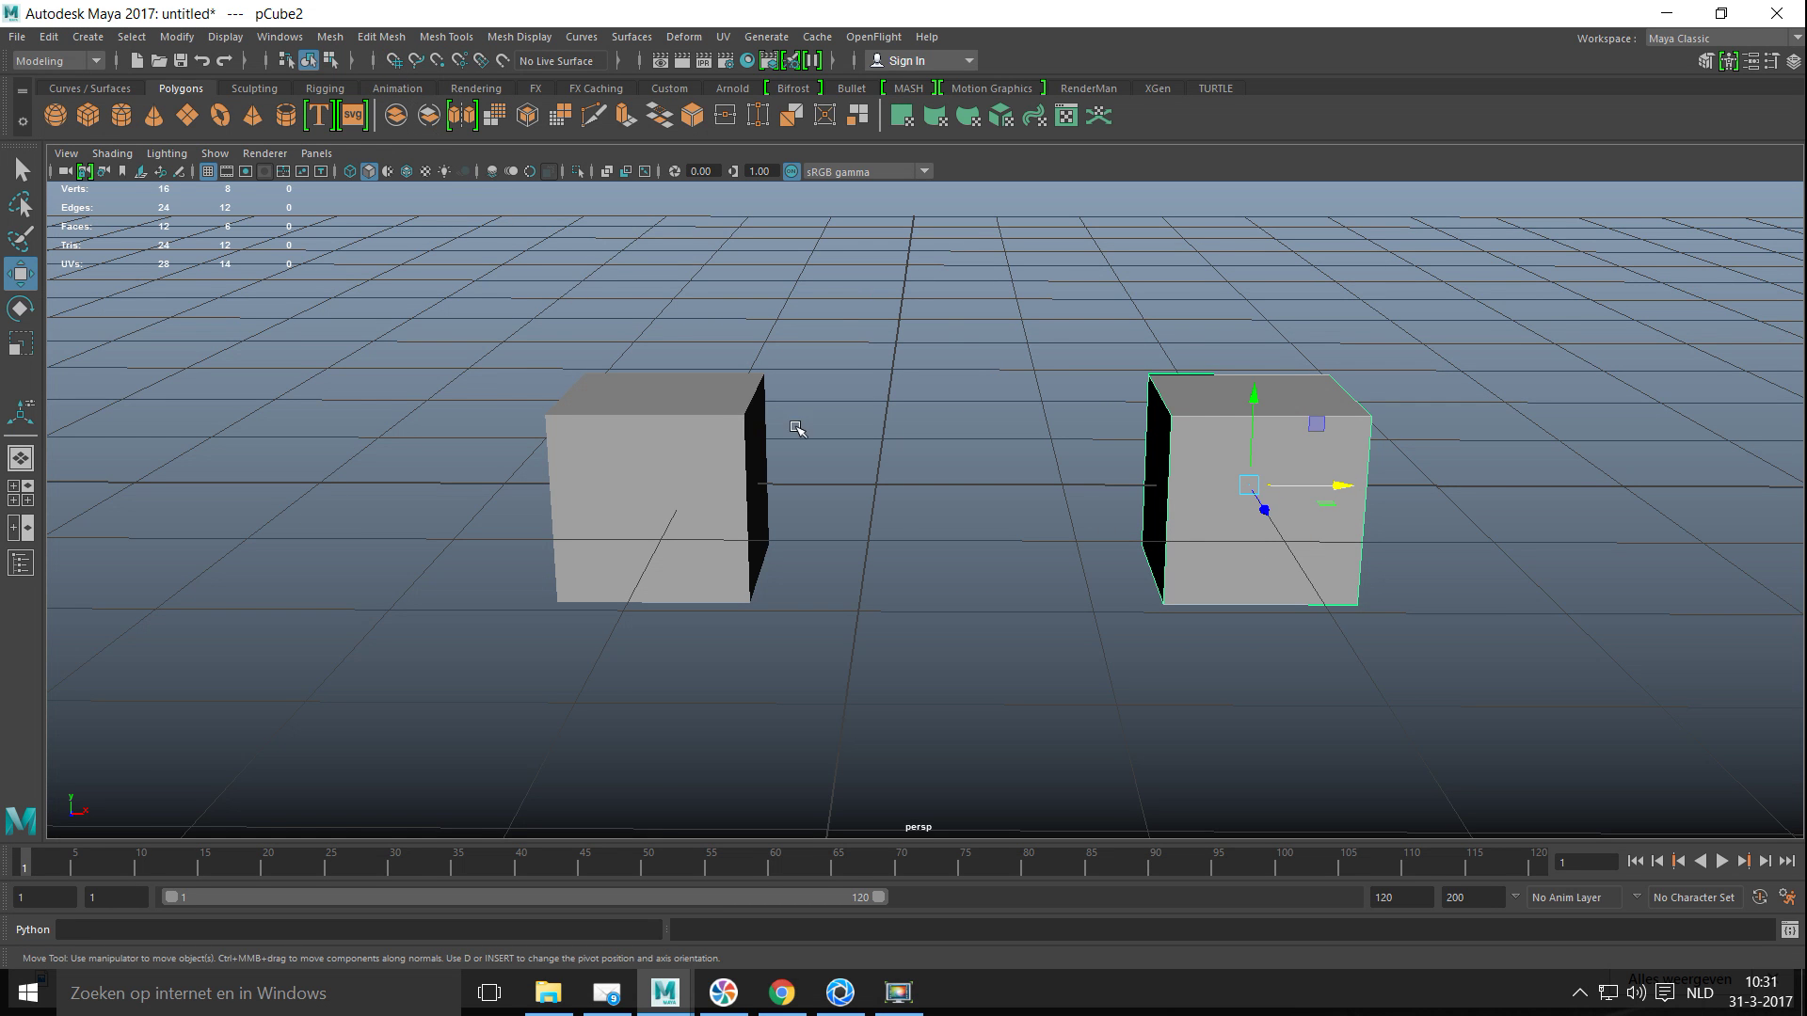
pyautogui.scroll(-3, 790, 441)
pyautogui.keyDown('alt'); pyautogui.moveTo(787, 448); pyautogui.dragTo(847, 531); pyautogui.keyUp('alt')
pyautogui.scroll(4, 821, 555)
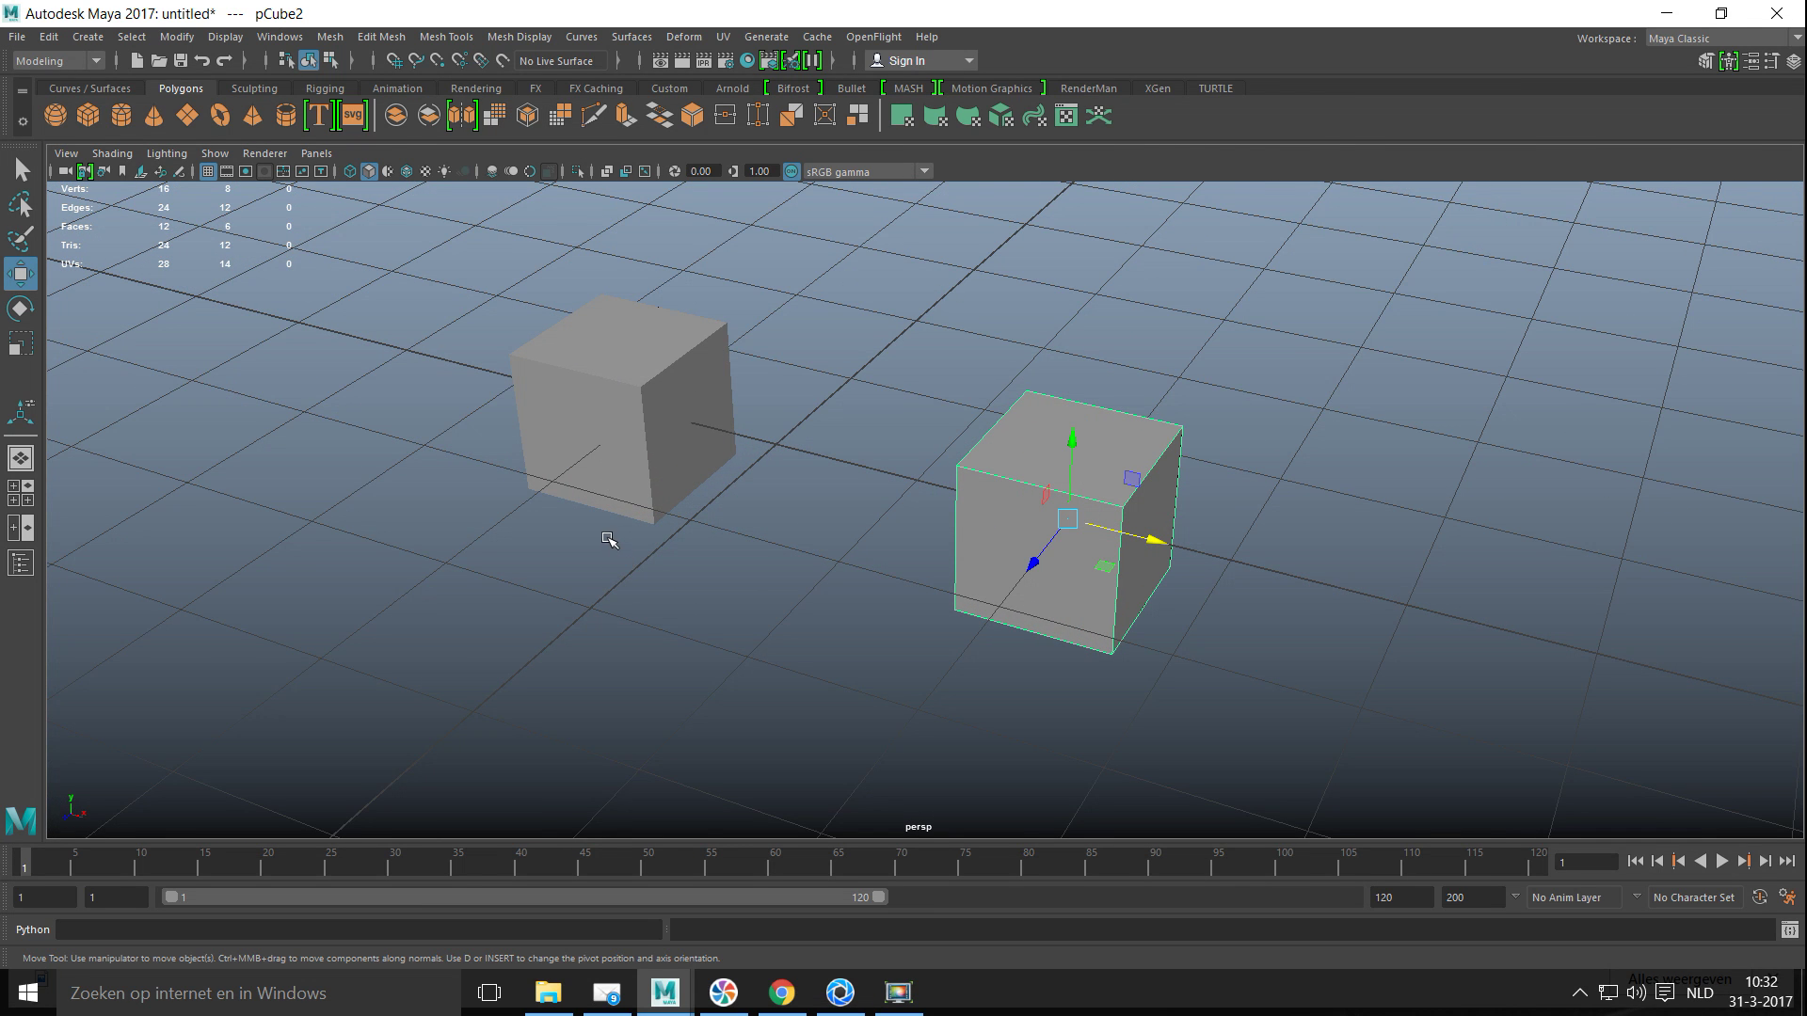
pyautogui.keyDown('alt'); pyautogui.moveTo(607, 538); pyautogui.dragTo(659, 600, button='middle'); pyautogui.keyUp('alt')
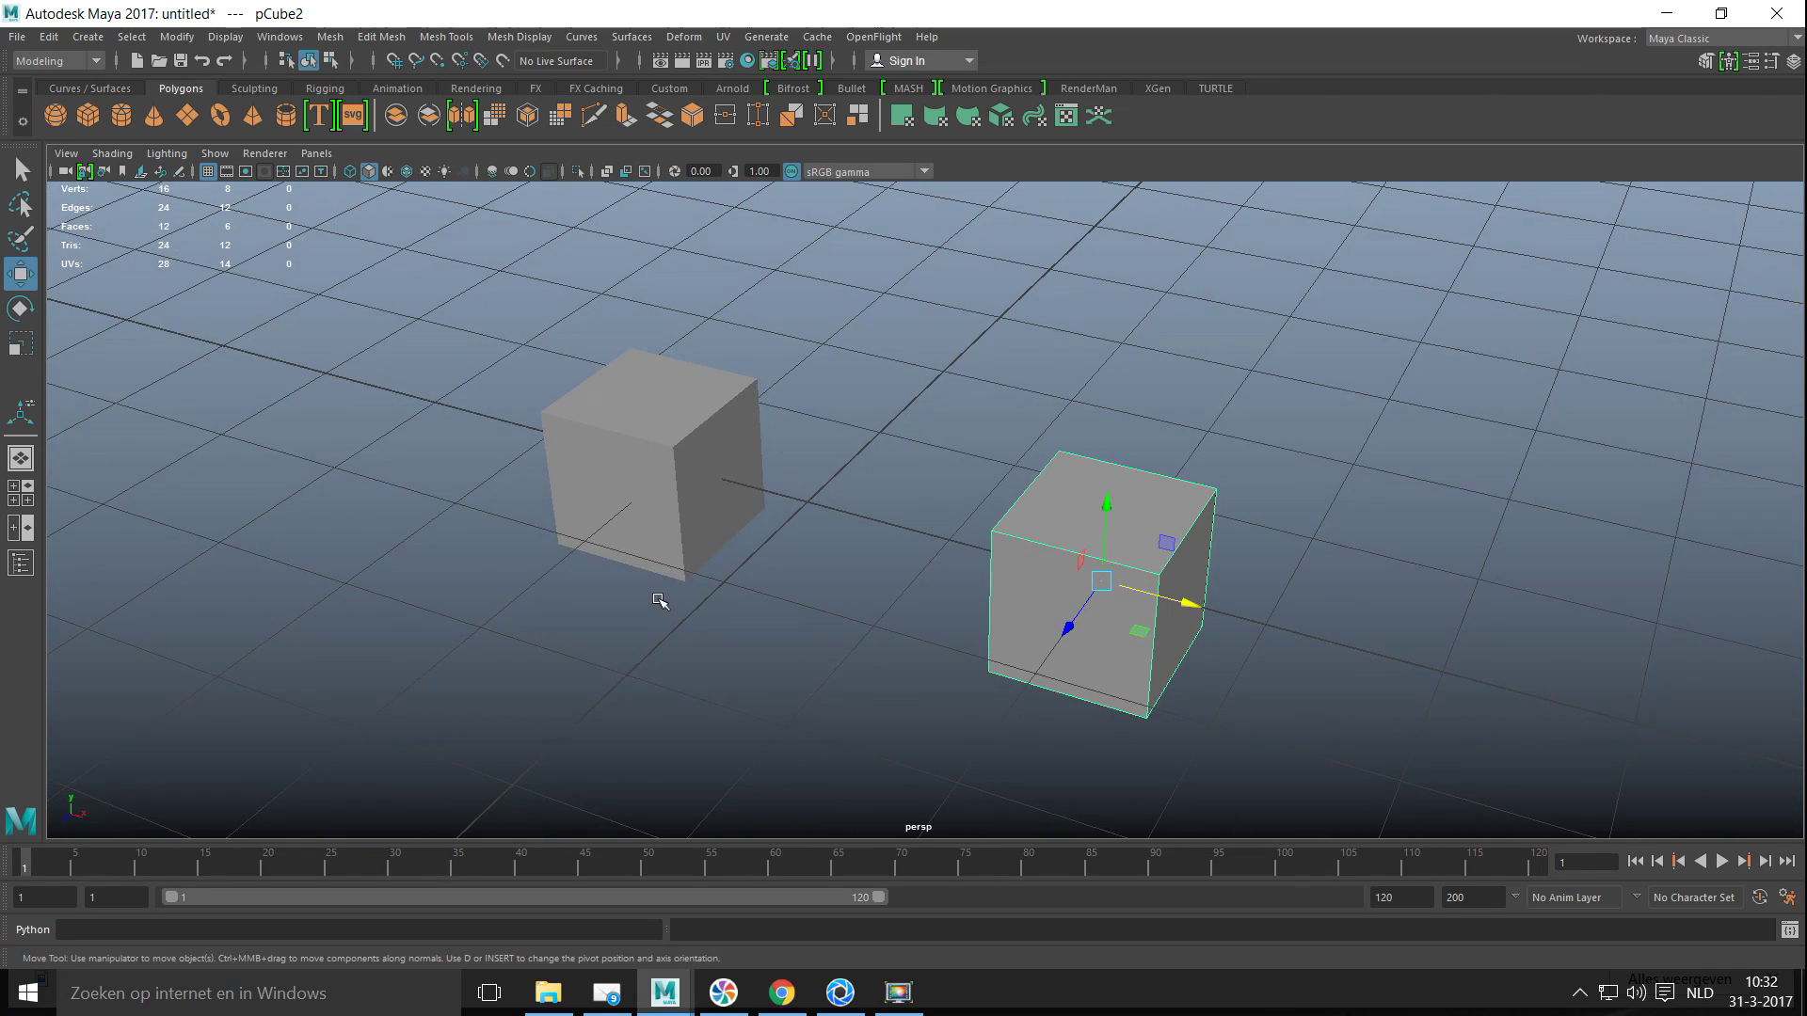
pyautogui.moveTo(659, 600)
pyautogui.keyDown('alt'); pyautogui.mouseDown()
pyautogui.moveTo(658, 577)
pyautogui.moveTo(641, 593)
pyautogui.moveTo(658, 597)
pyautogui.mouseUp(); pyautogui.keyUp('alt')
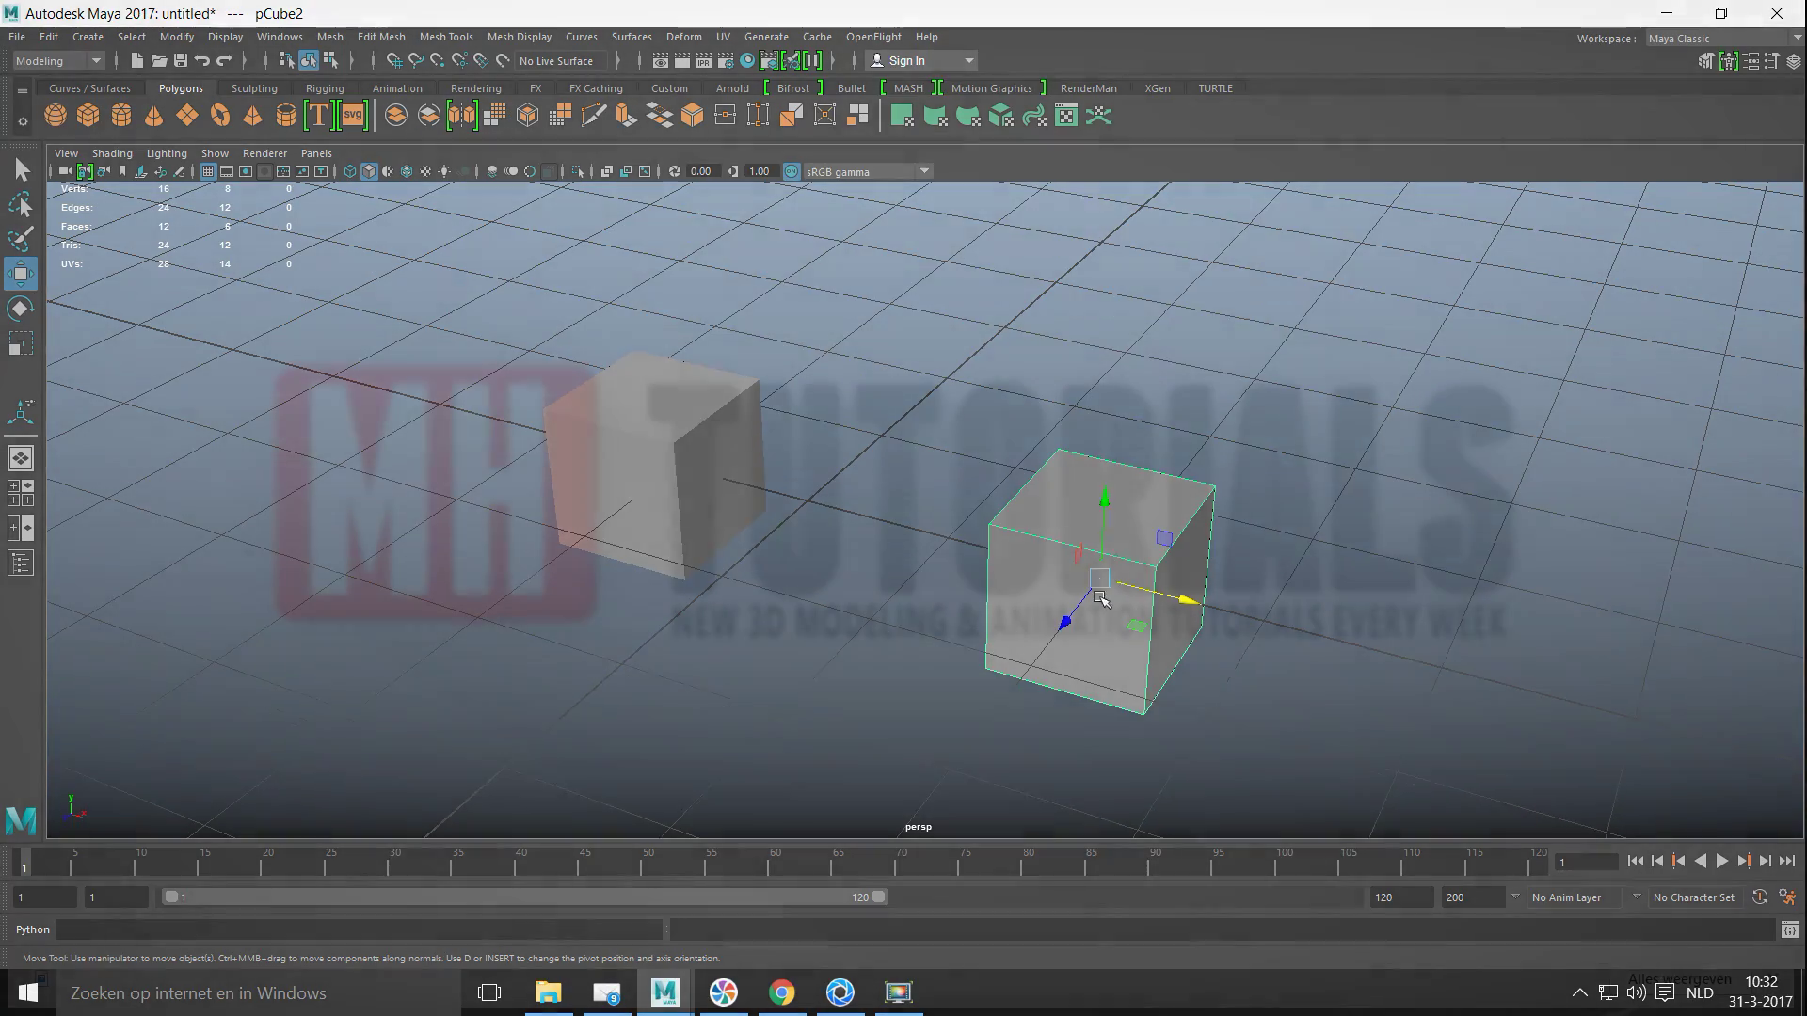